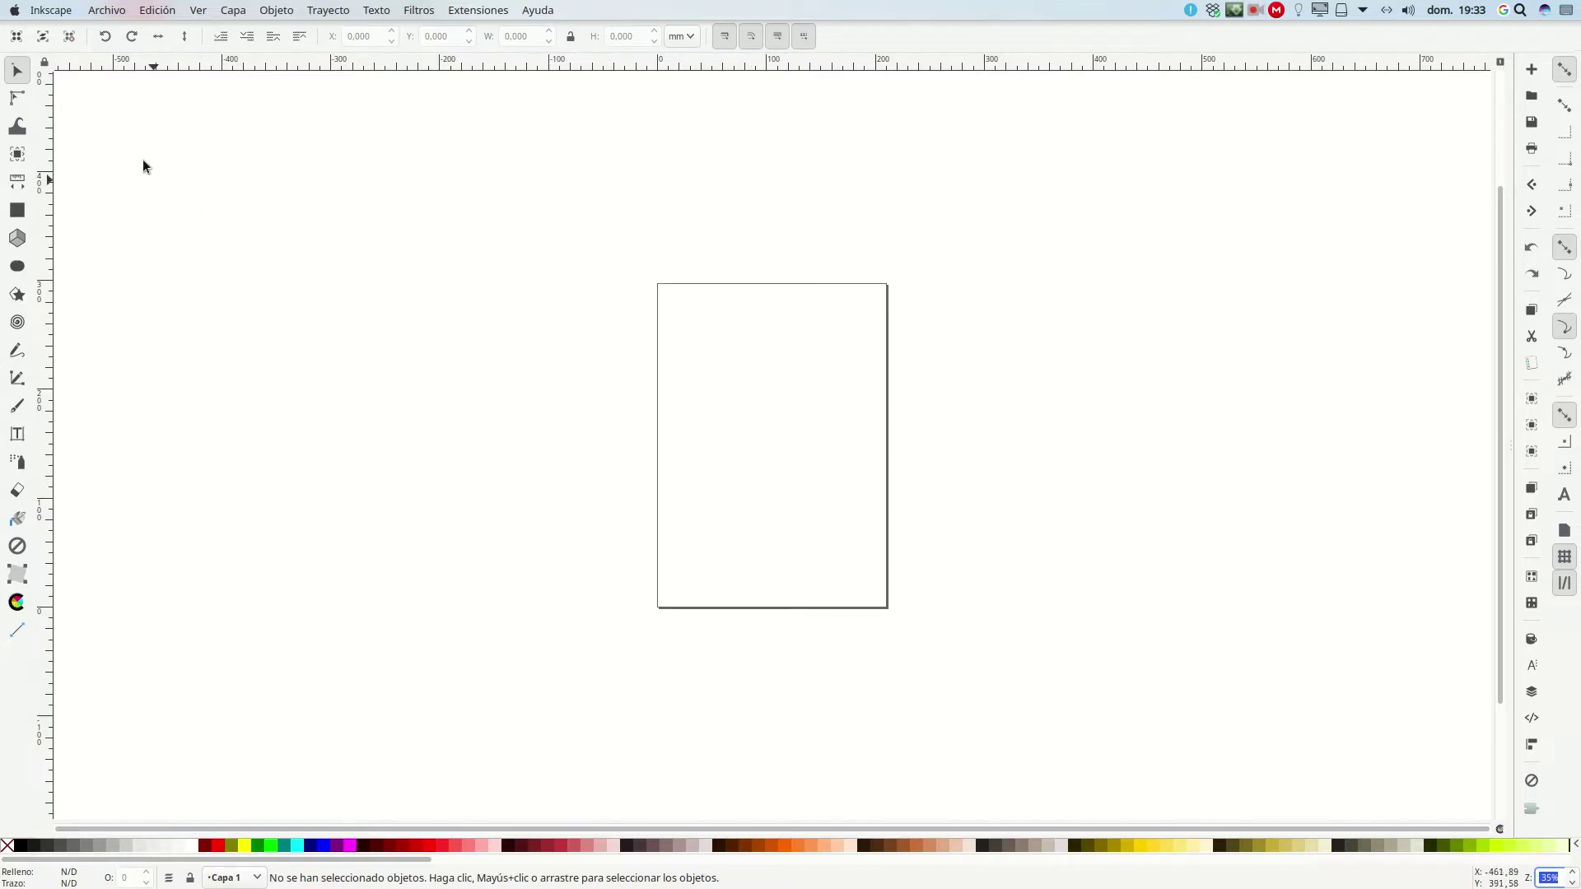
# Import nike(1).jpg as an embedded bitmap and drag it over the page.
pyautogui.click(106, 9)
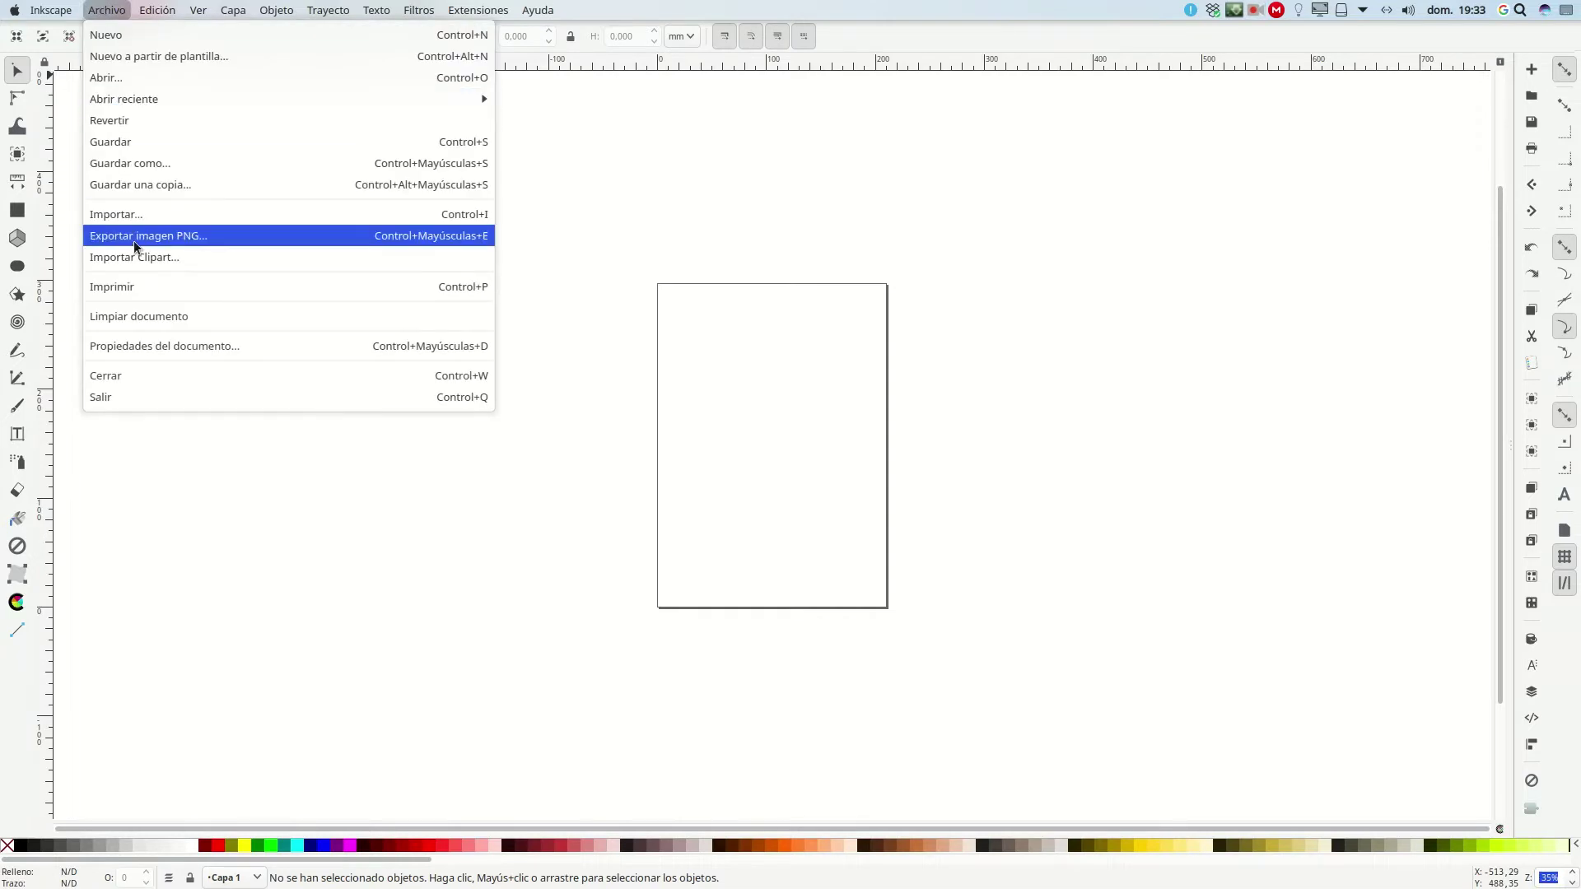
pyautogui.click(136, 214)
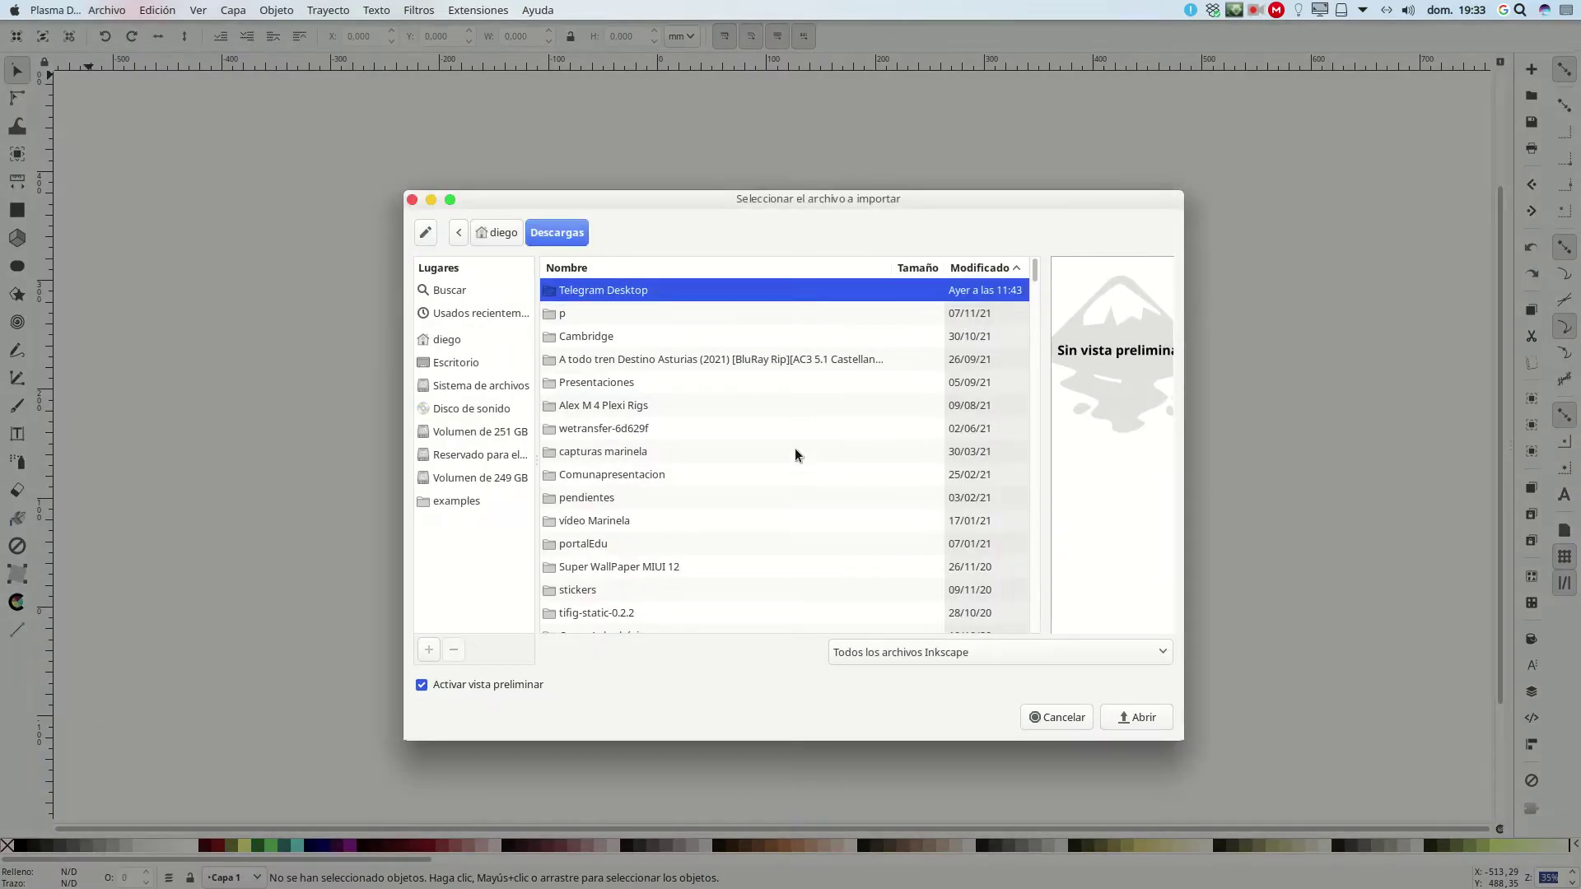
pyautogui.moveTo(1035, 267); pyautogui.dragTo(1039, 294)
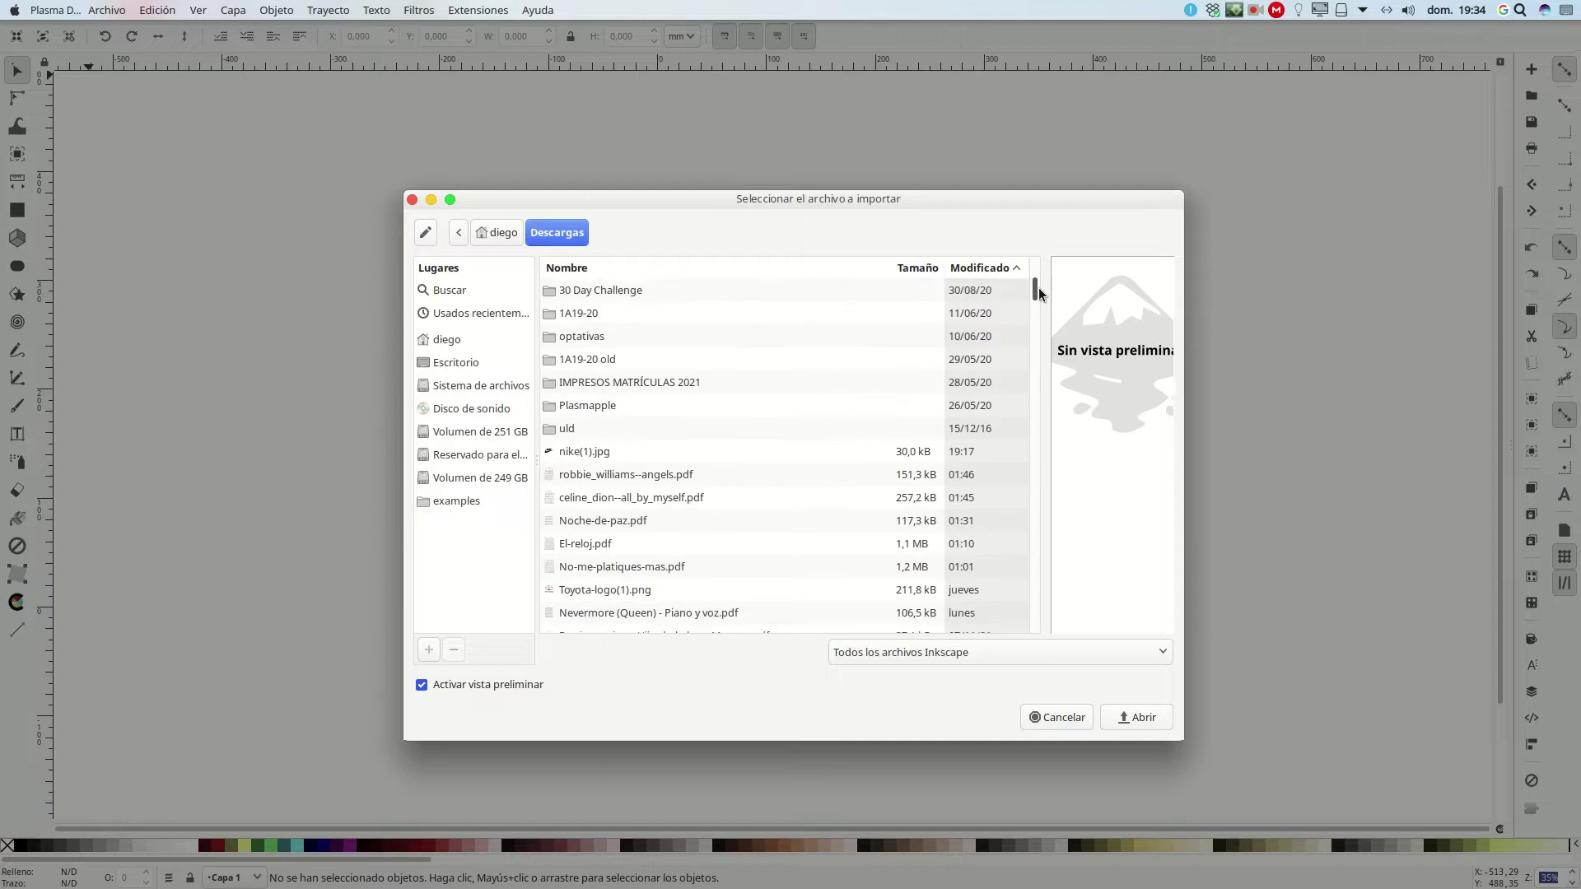
pyautogui.click(613, 441)
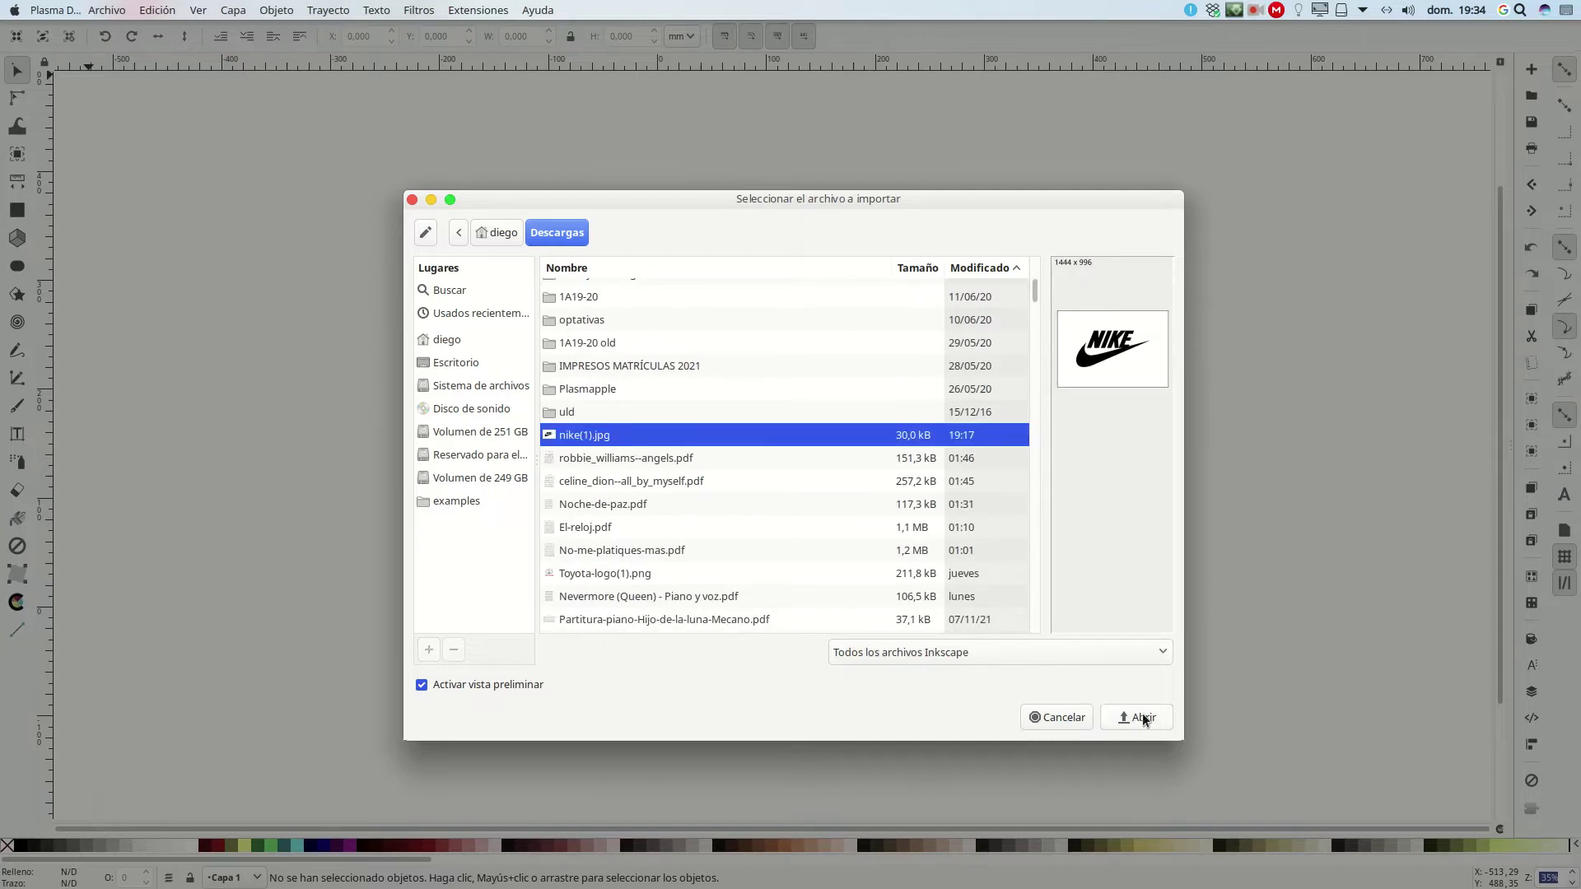
pyautogui.click(1143, 718)
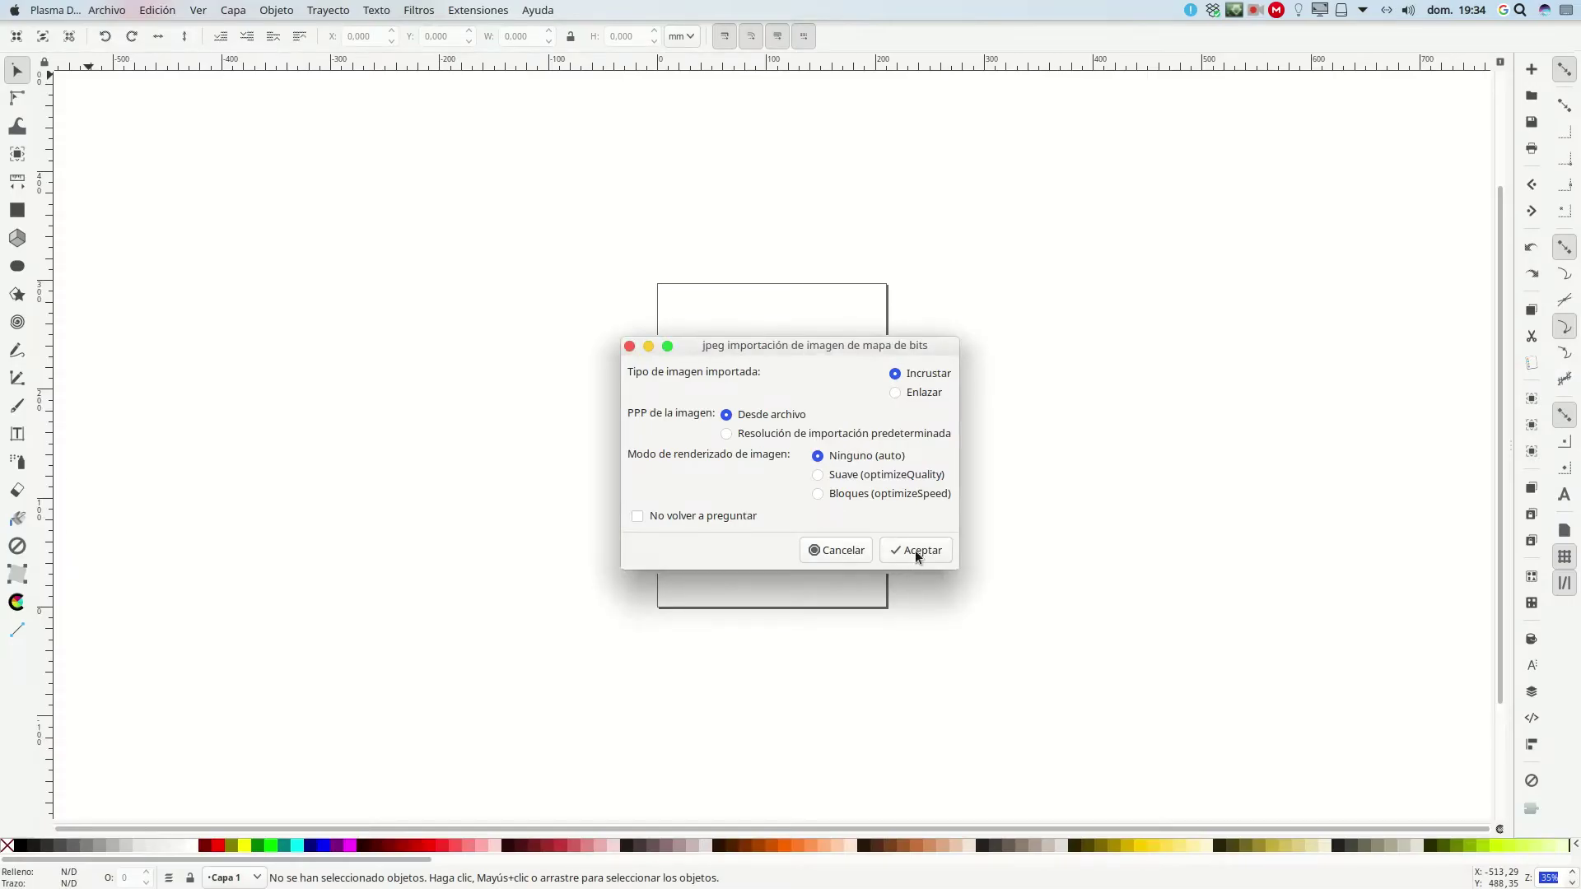
pyautogui.click(915, 550)
pyautogui.moveTo(877, 402); pyautogui.dragTo(789, 295)
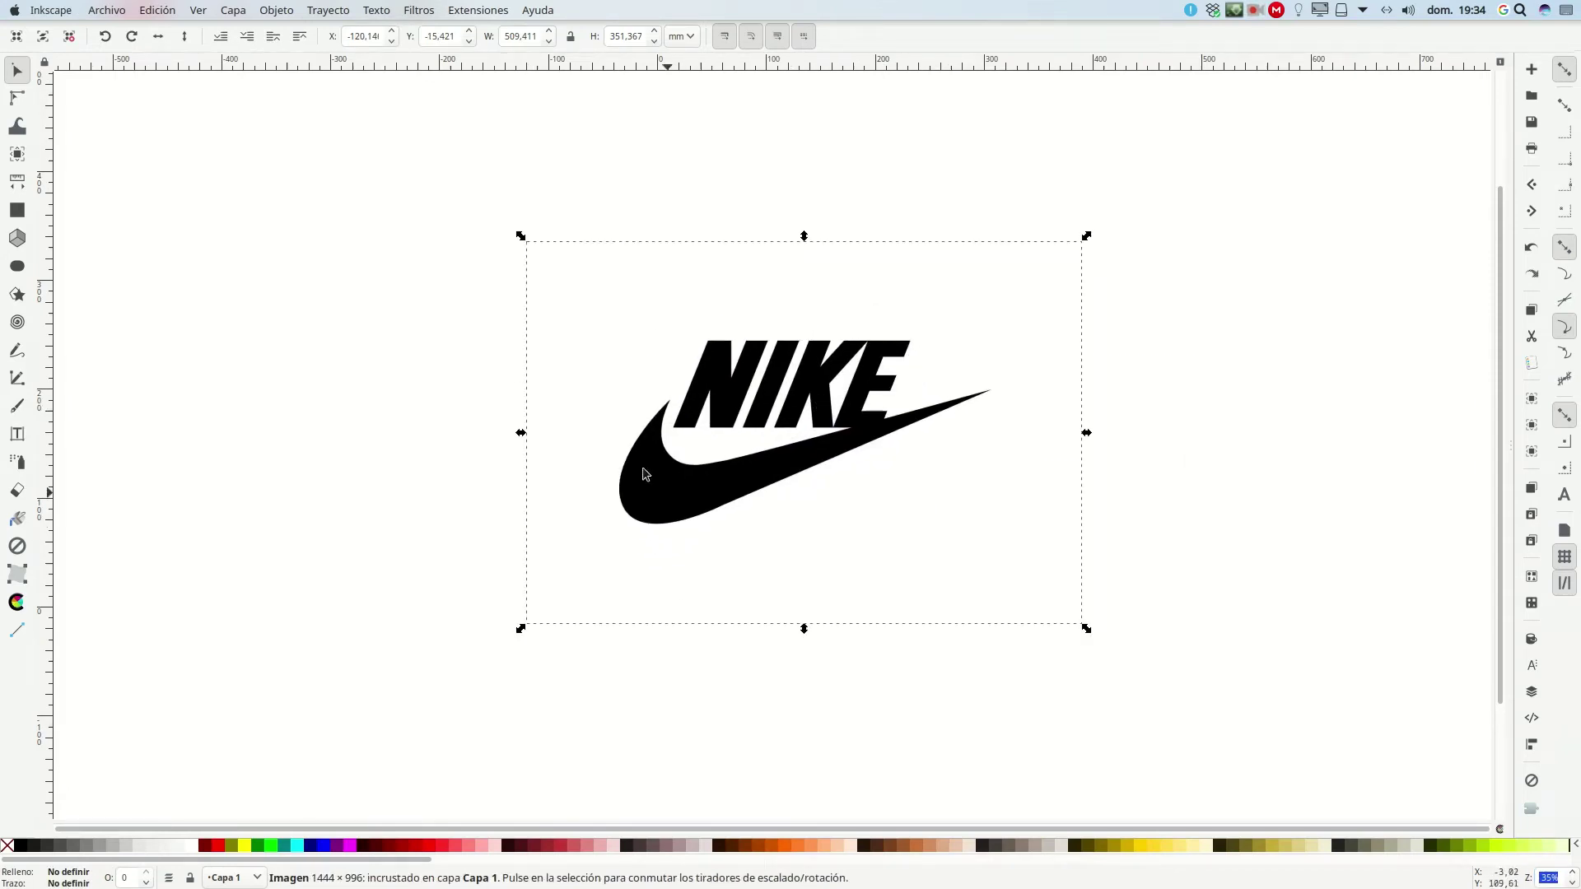
# Add a new layer named Capa 2 from the Layers panel.
pyautogui.click(233, 10)
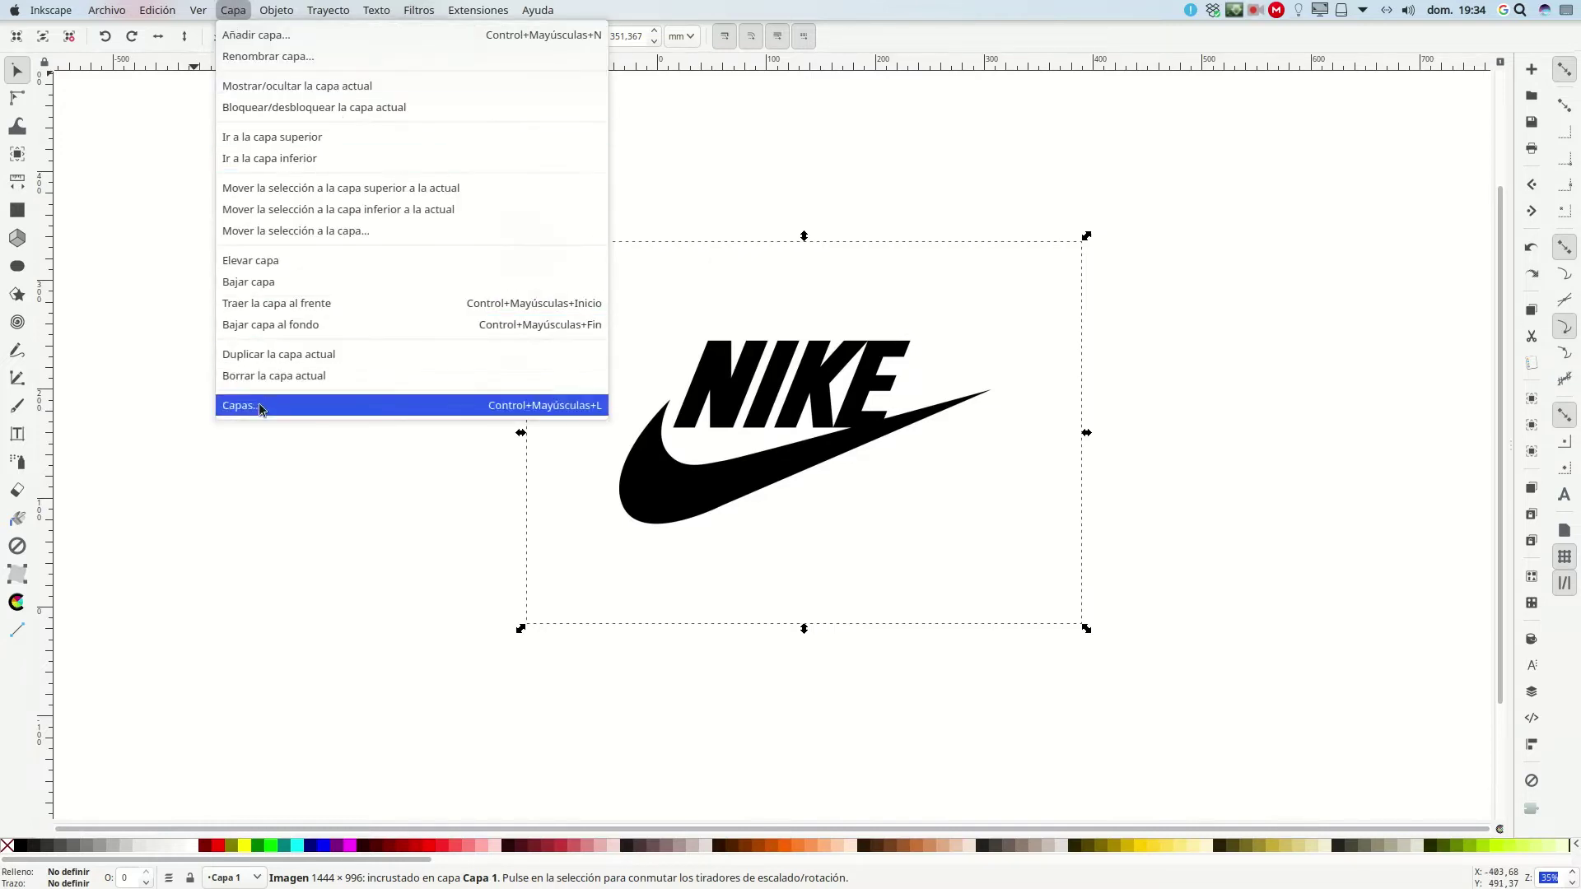
pyautogui.click(248, 405)
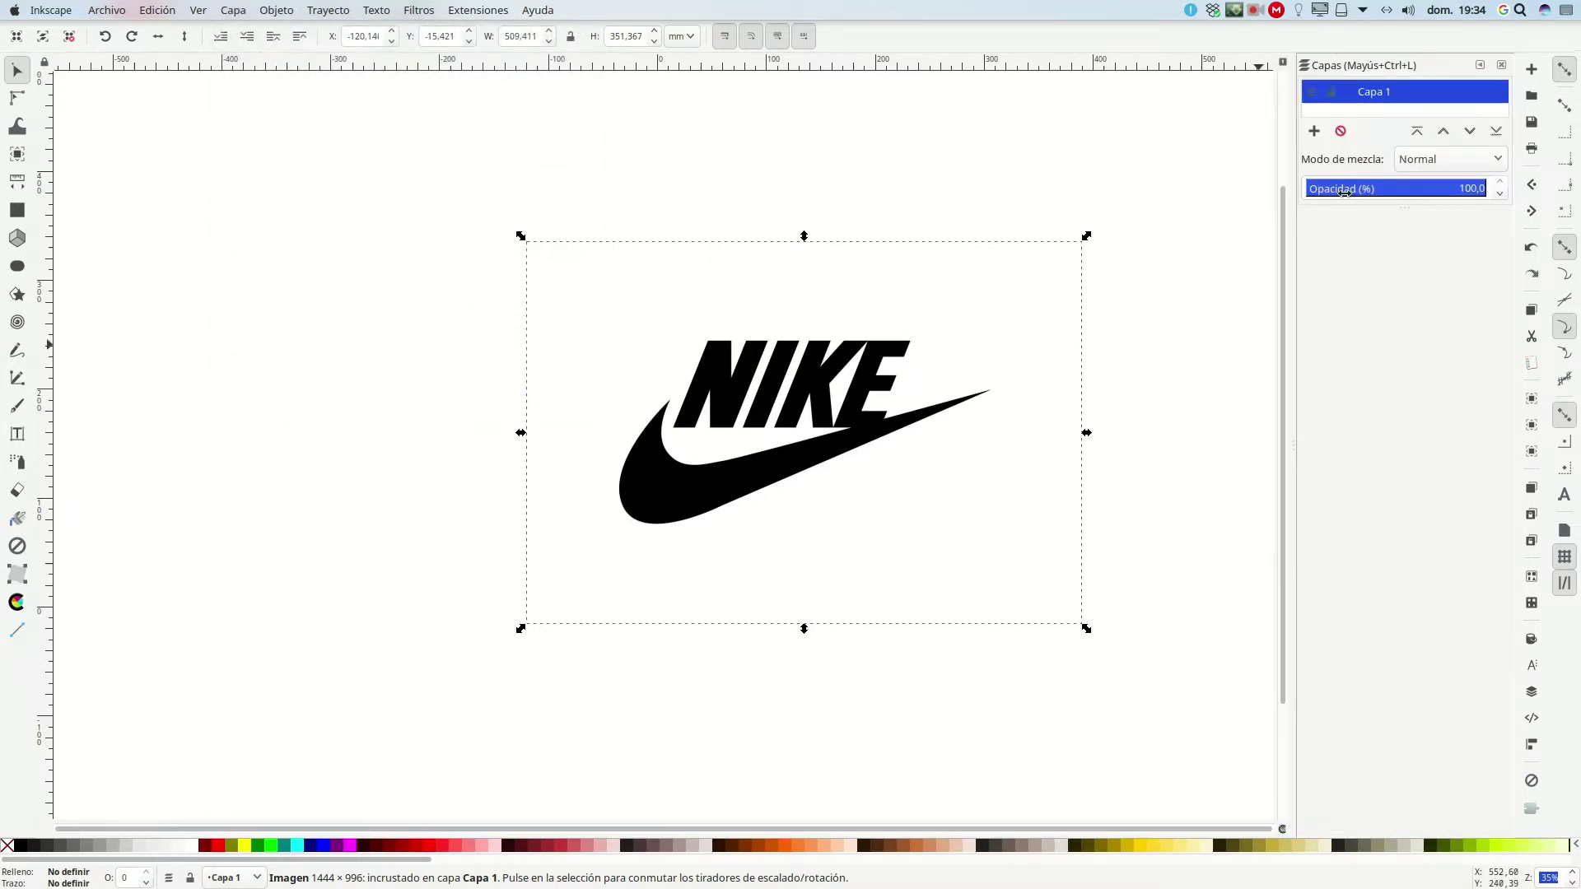
pyautogui.click(1314, 133)
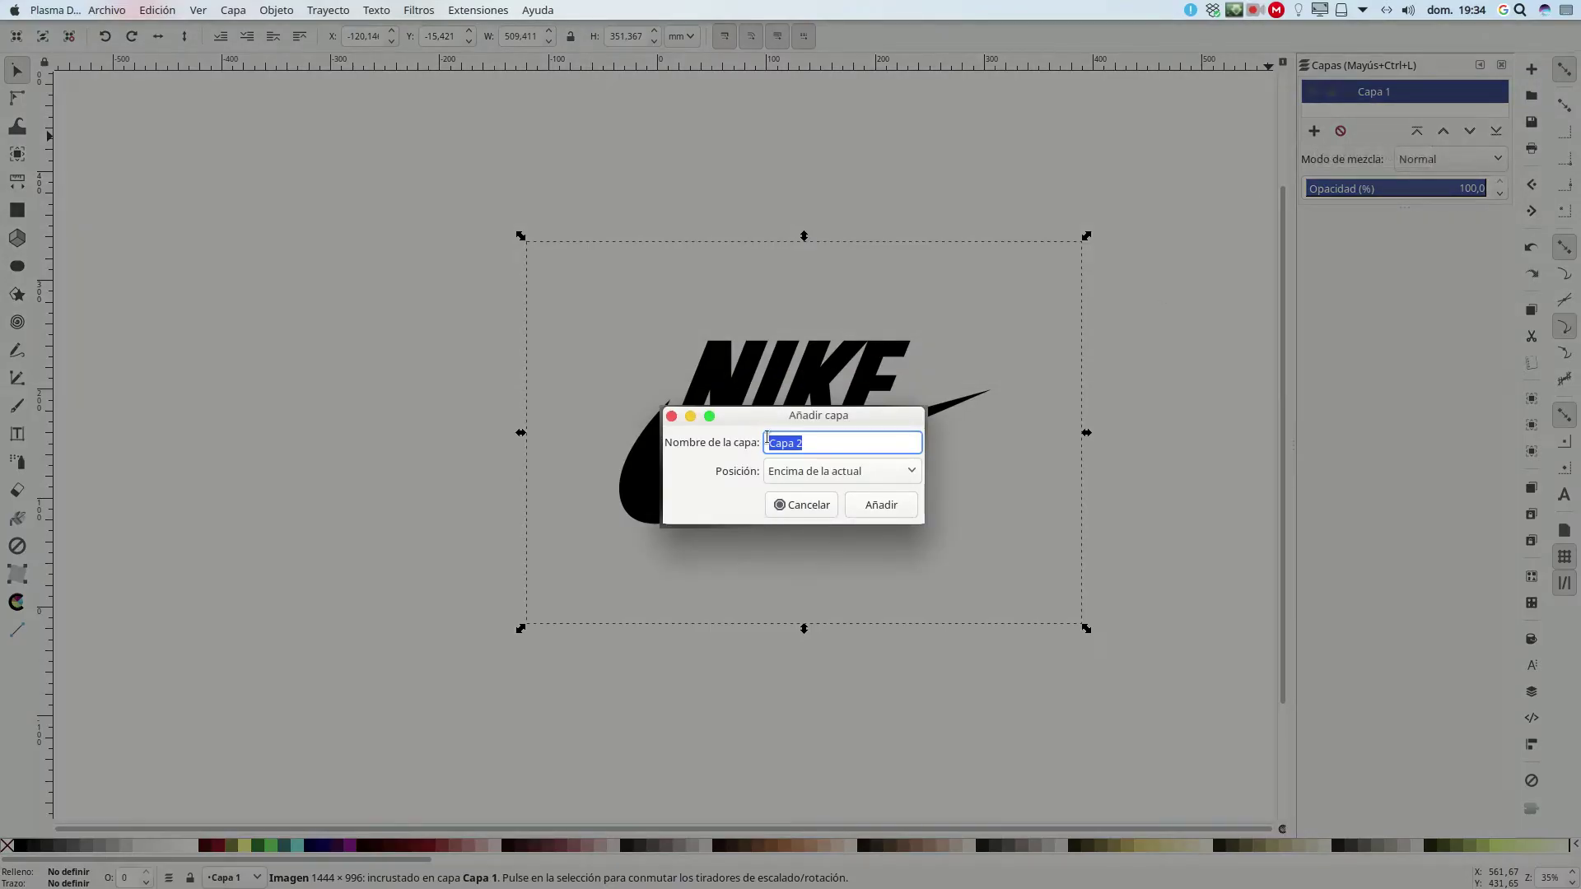
pyautogui.click(882, 508)
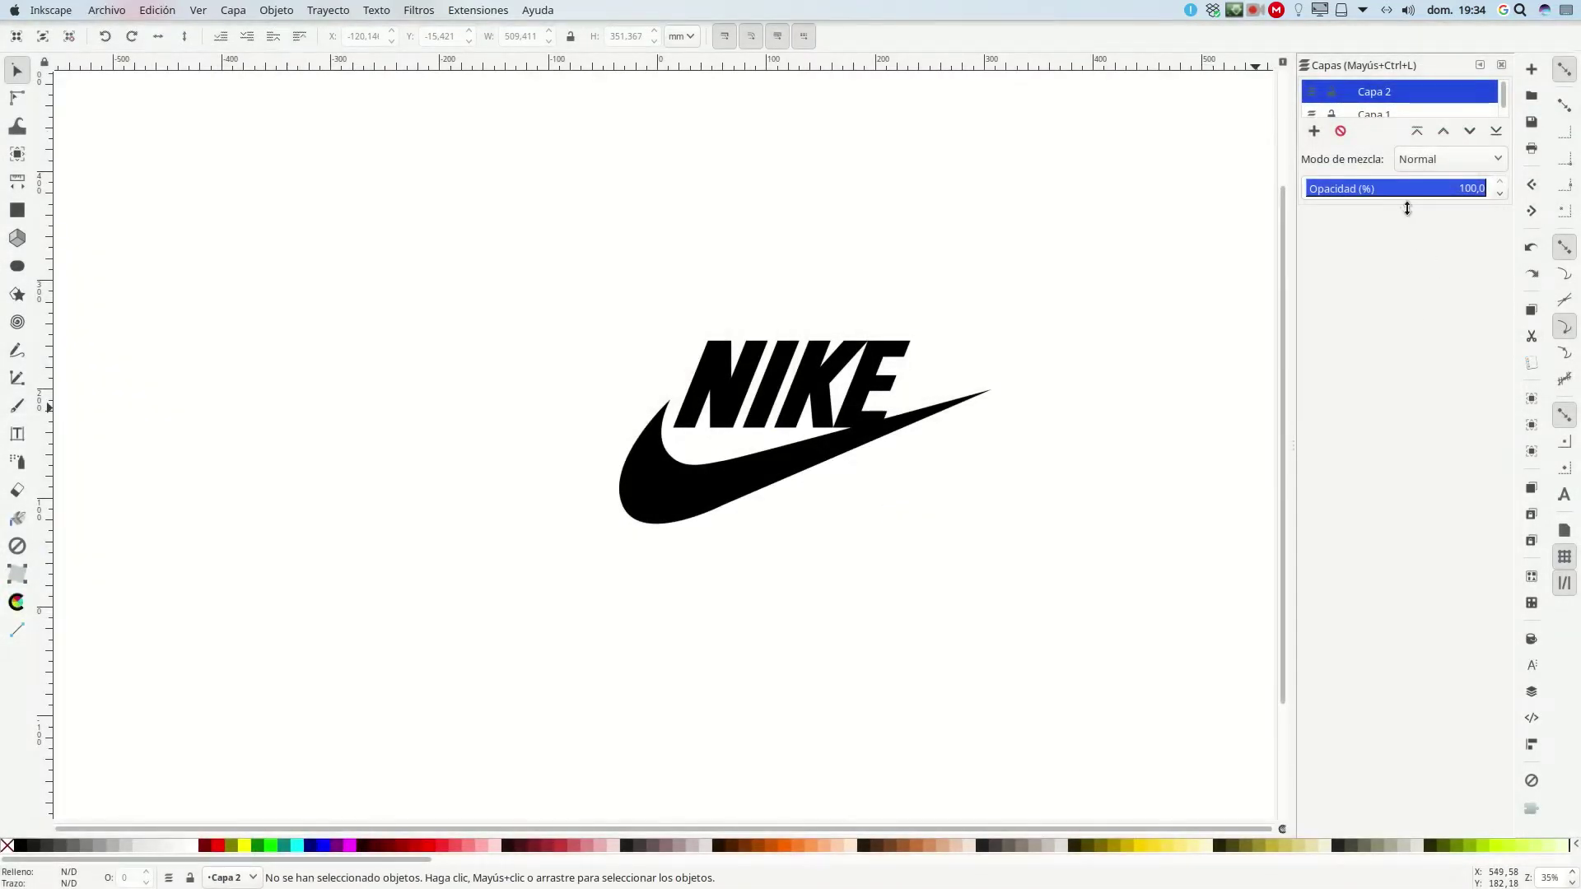
# Lock Capa 1 and confirm the NIKE logo can no longer be selected.
pyautogui.moveTo(1407, 208); pyautogui.dragTo(1407, 245)
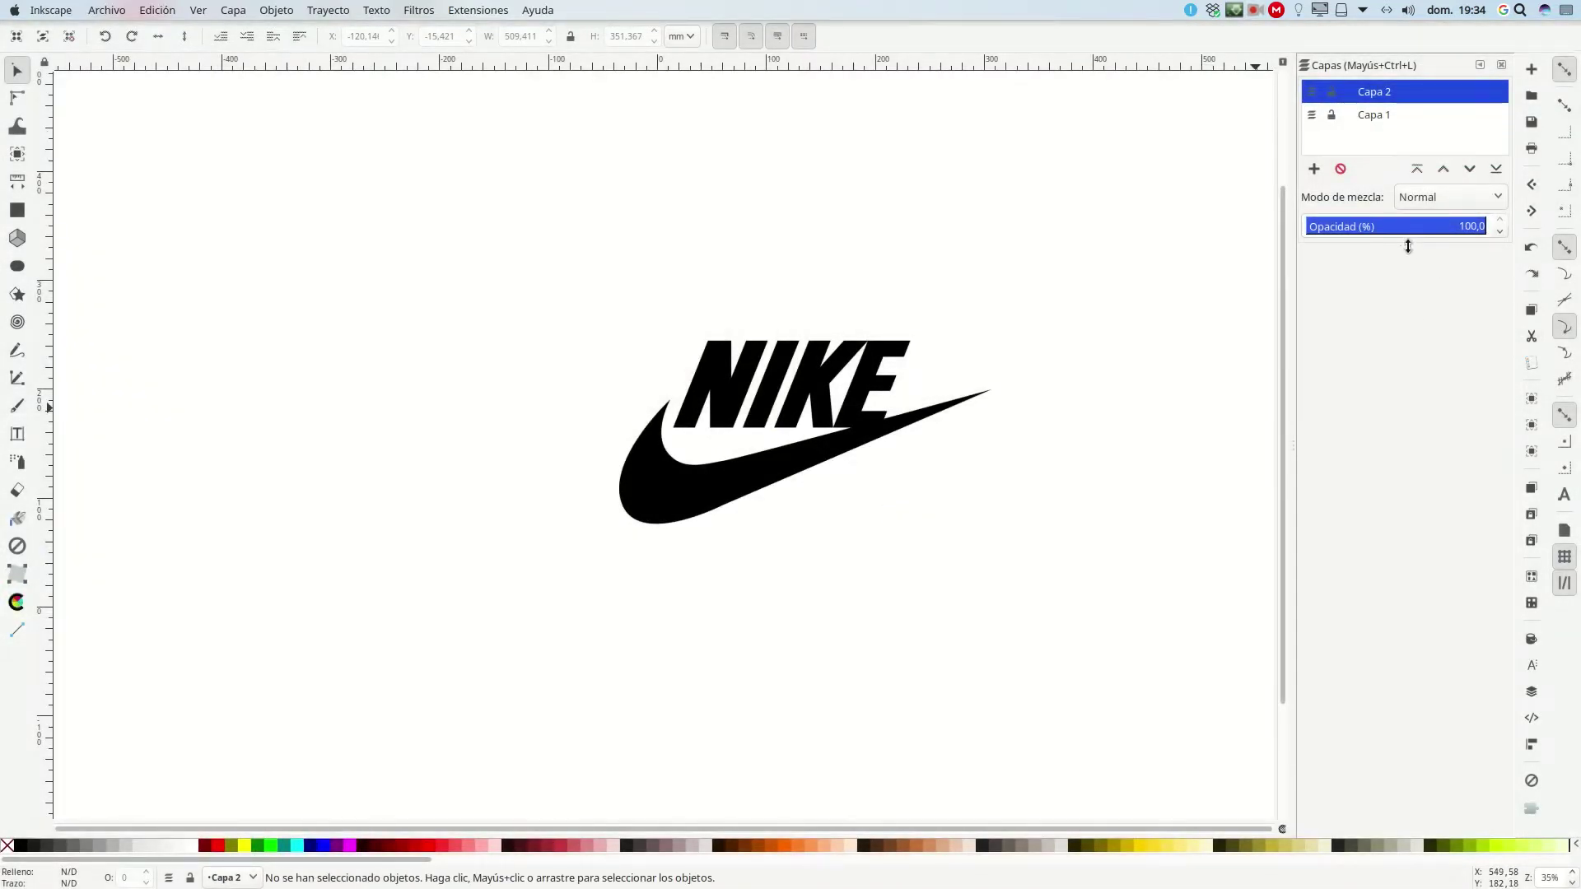
pyautogui.click(1331, 116)
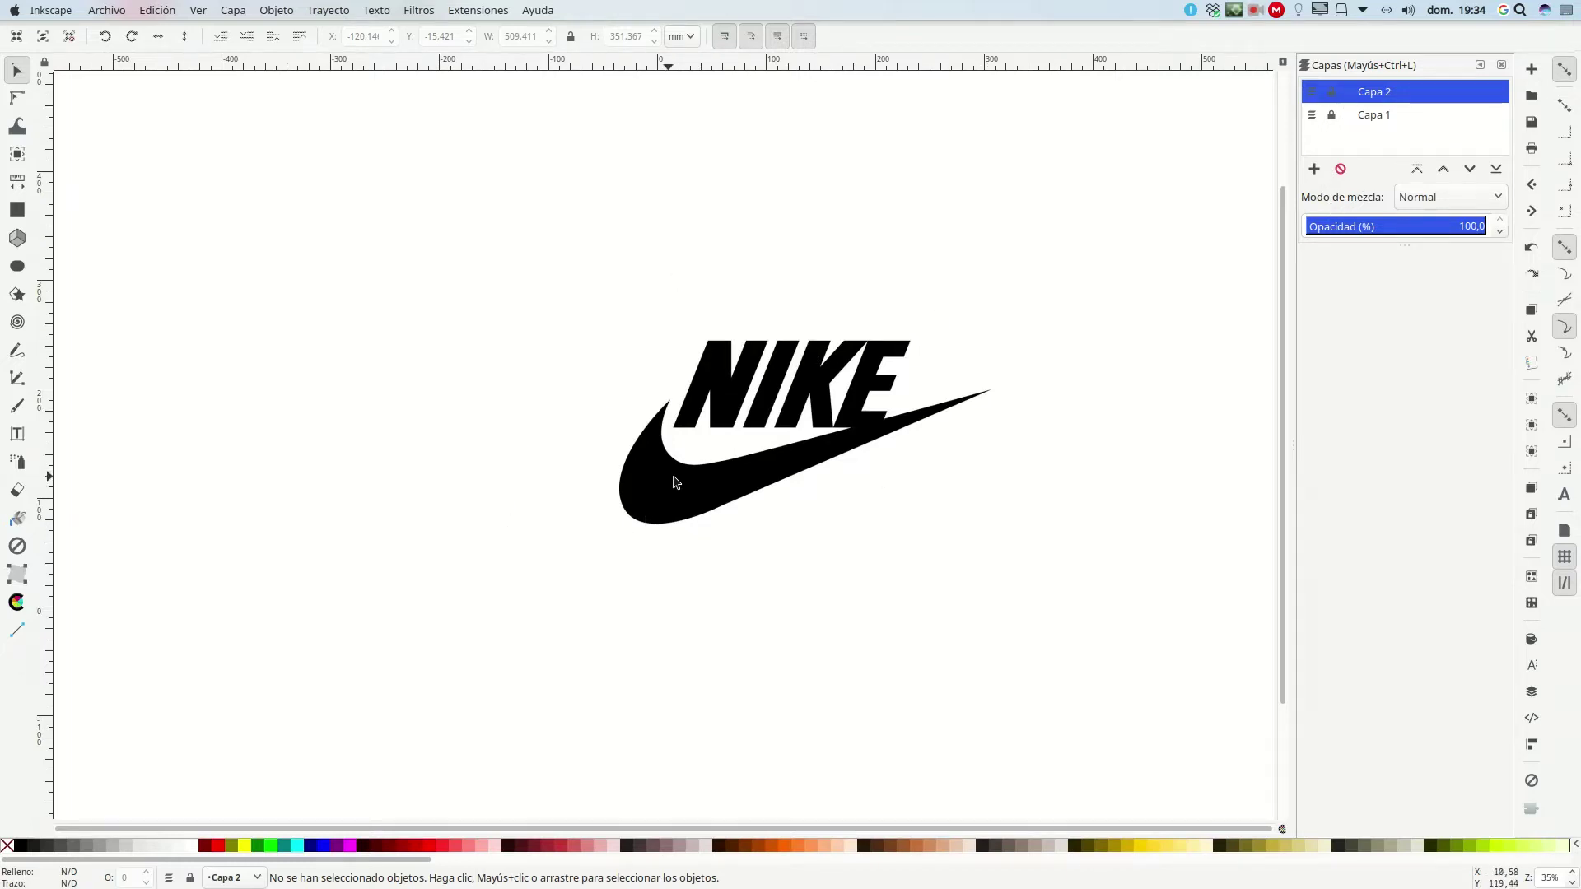
pyautogui.moveTo(699, 491); pyautogui.dragTo(518, 433)
pyautogui.moveTo(689, 481); pyautogui.dragTo(445, 381)
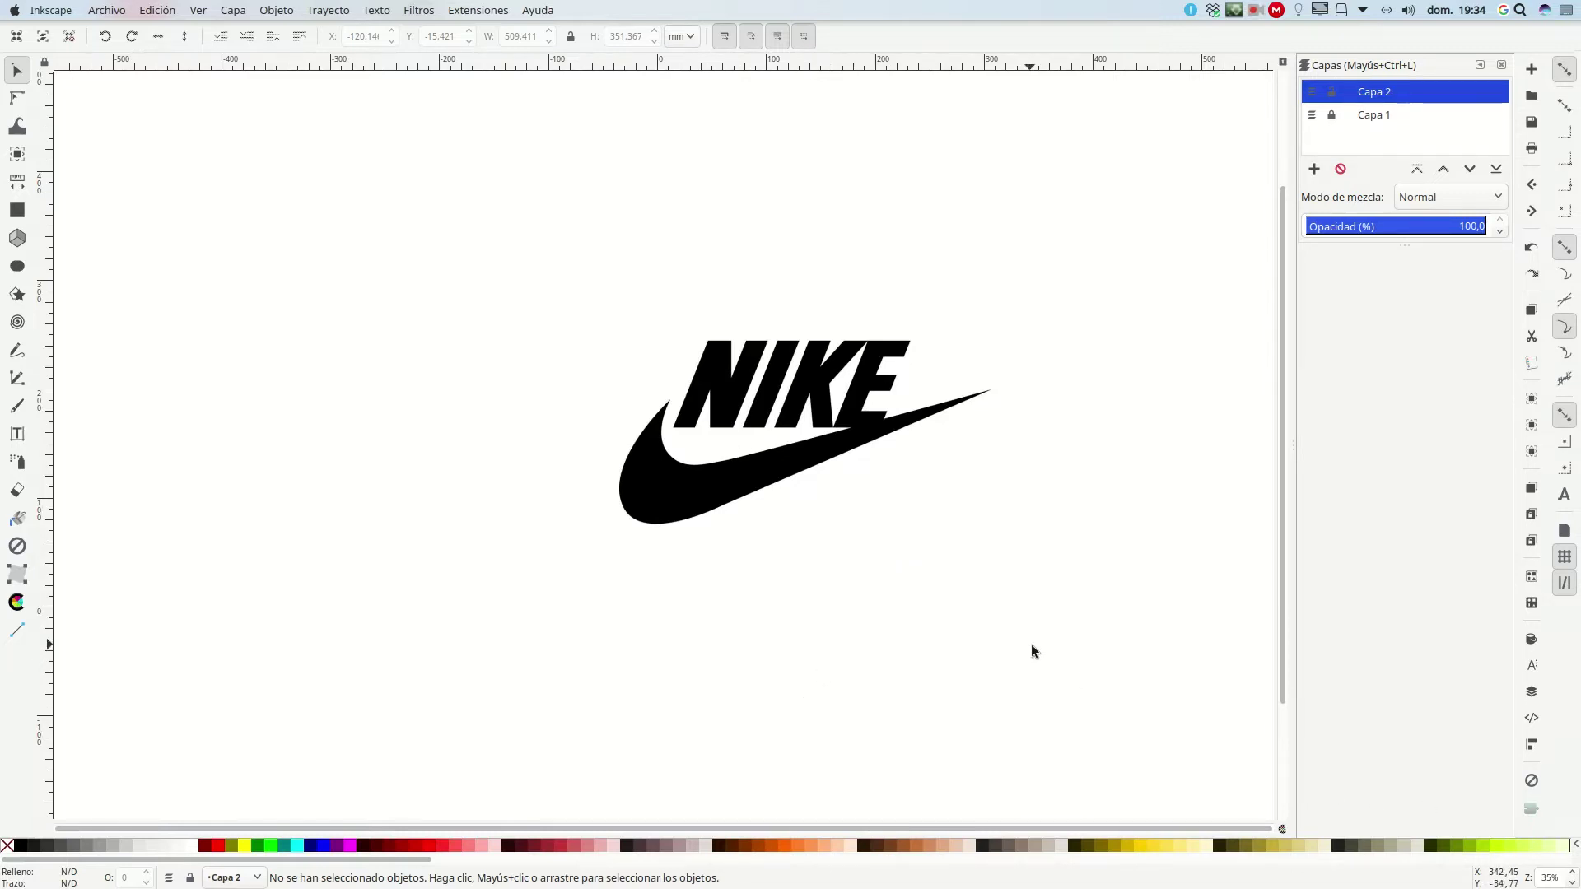
# Zoom to 70% centred on the NIKE logo and pick the Bézier pen tool.
pyautogui.press('+')
pyautogui.press('+')
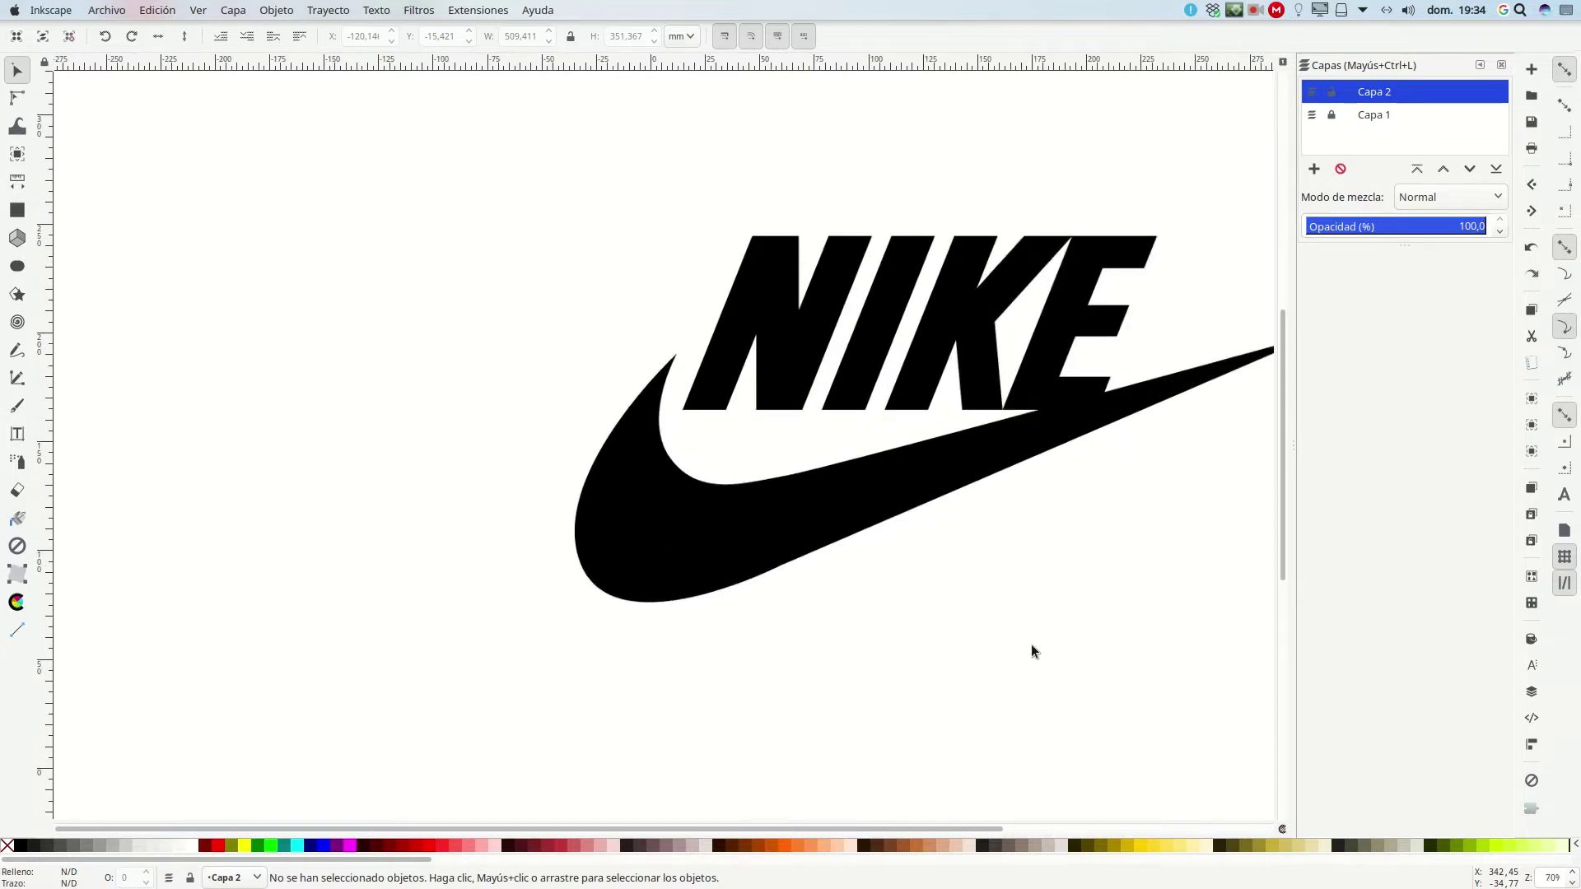
pyautogui.moveTo(828, 827); pyautogui.dragTo(996, 811)
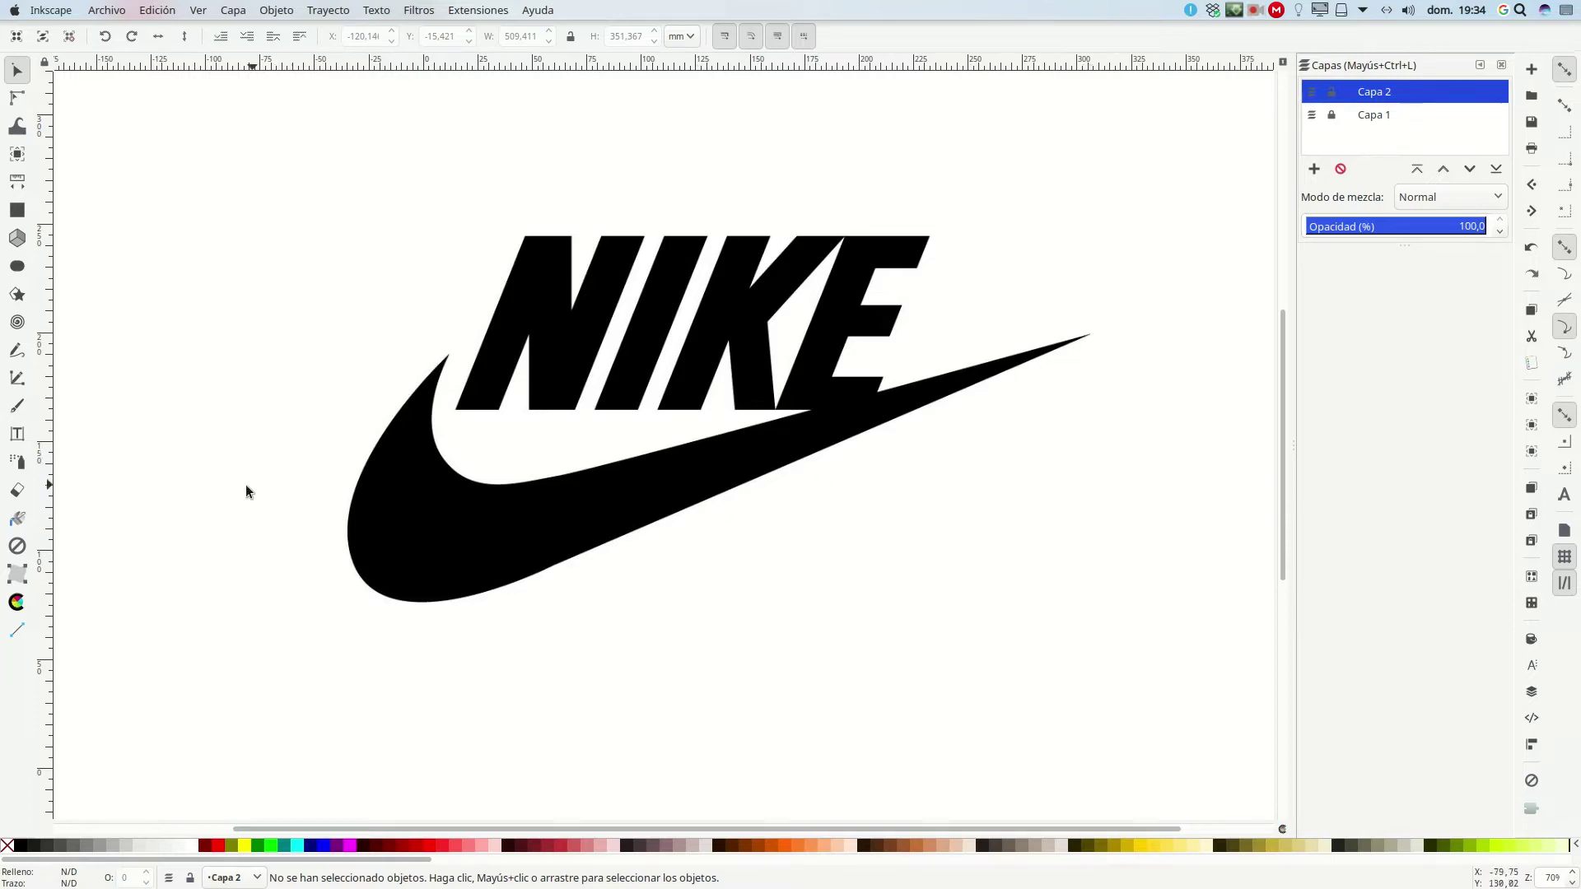
pyautogui.click(15, 380)
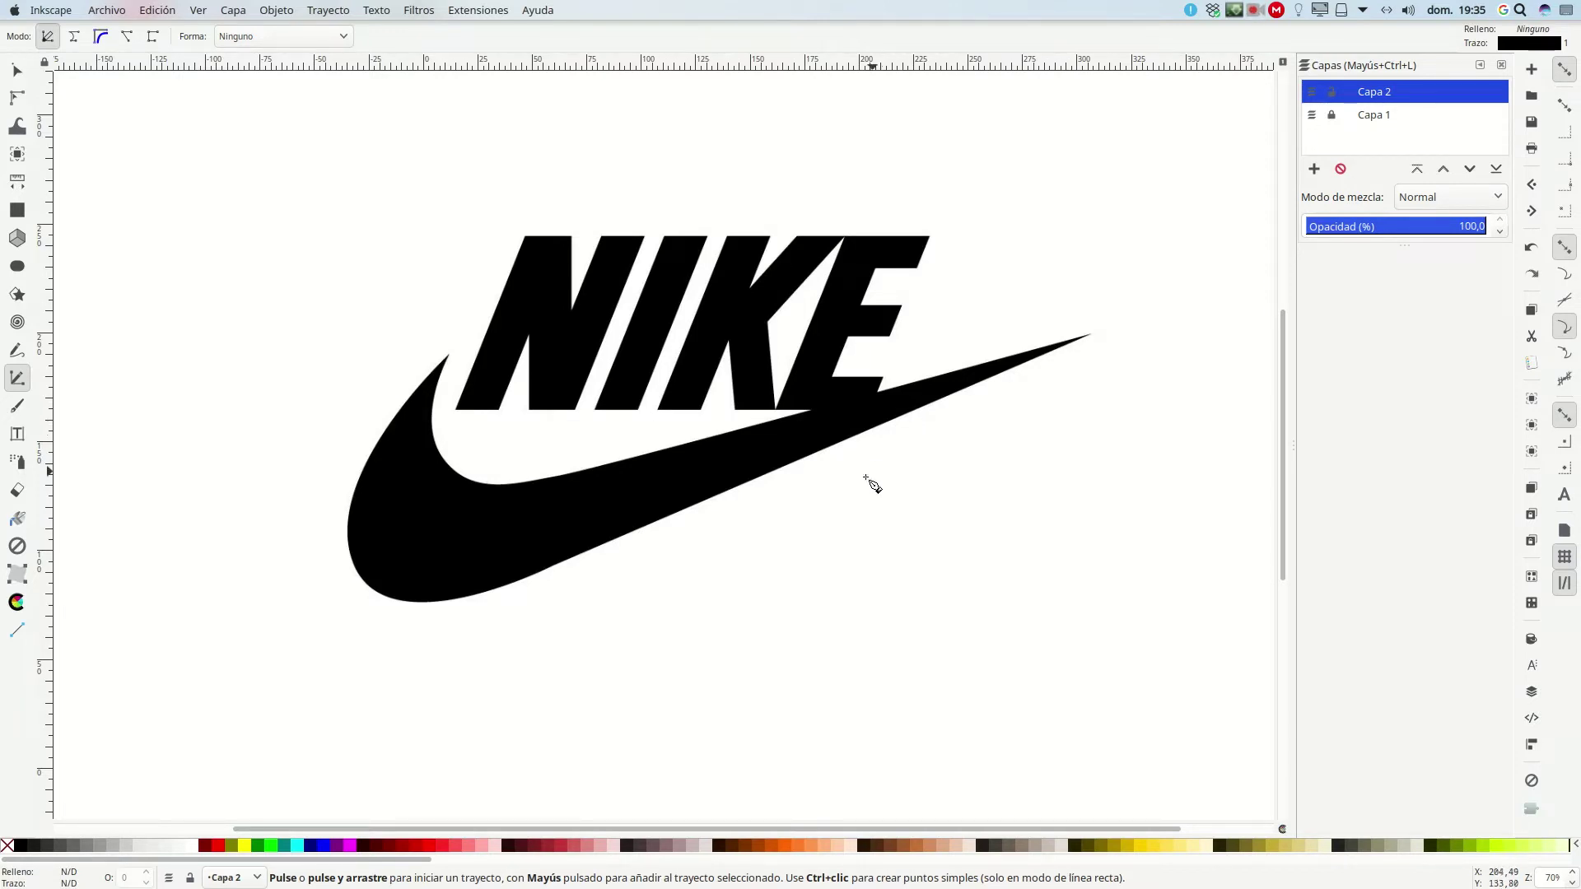
# Trace the swoosh as a closed straight-segment path, starting and ending at its right tip.
pyautogui.click(1087, 335)
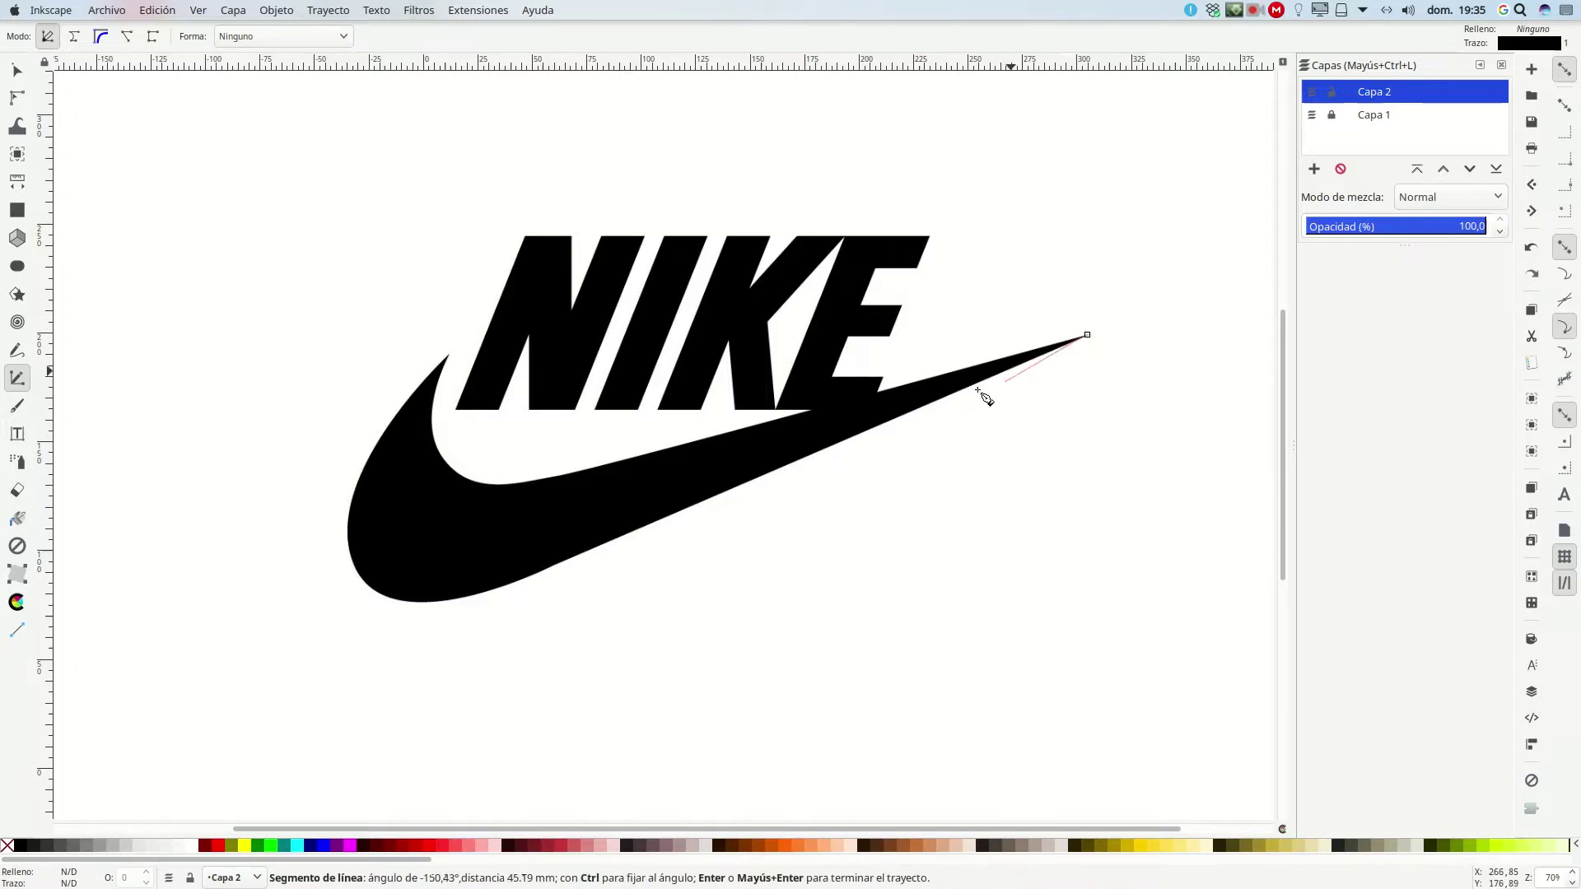
pyautogui.click(495, 587)
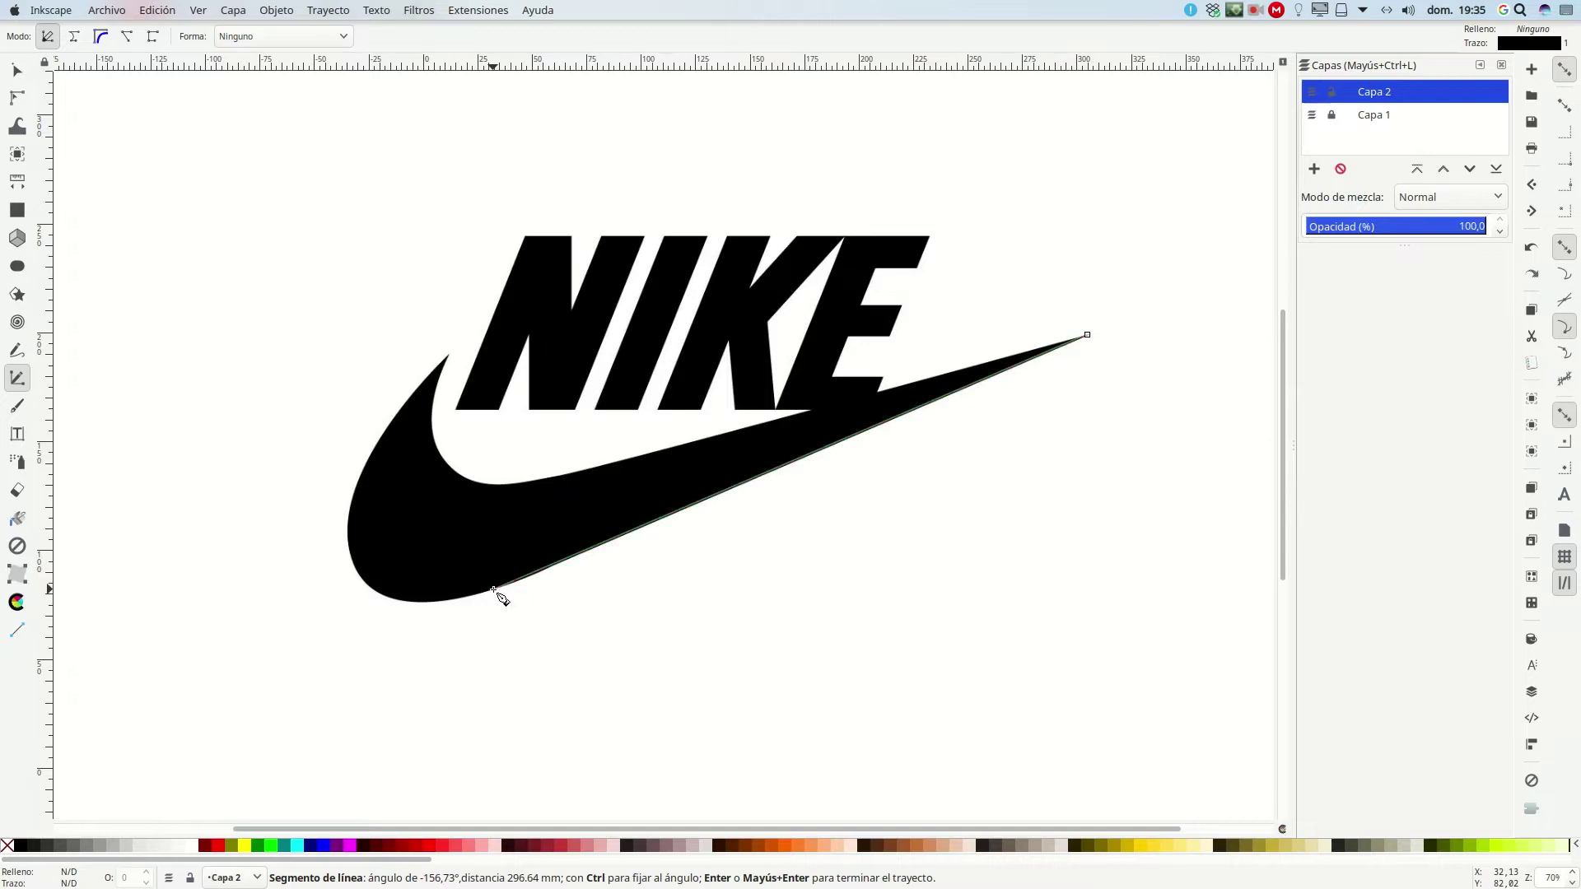
pyautogui.click(355, 492)
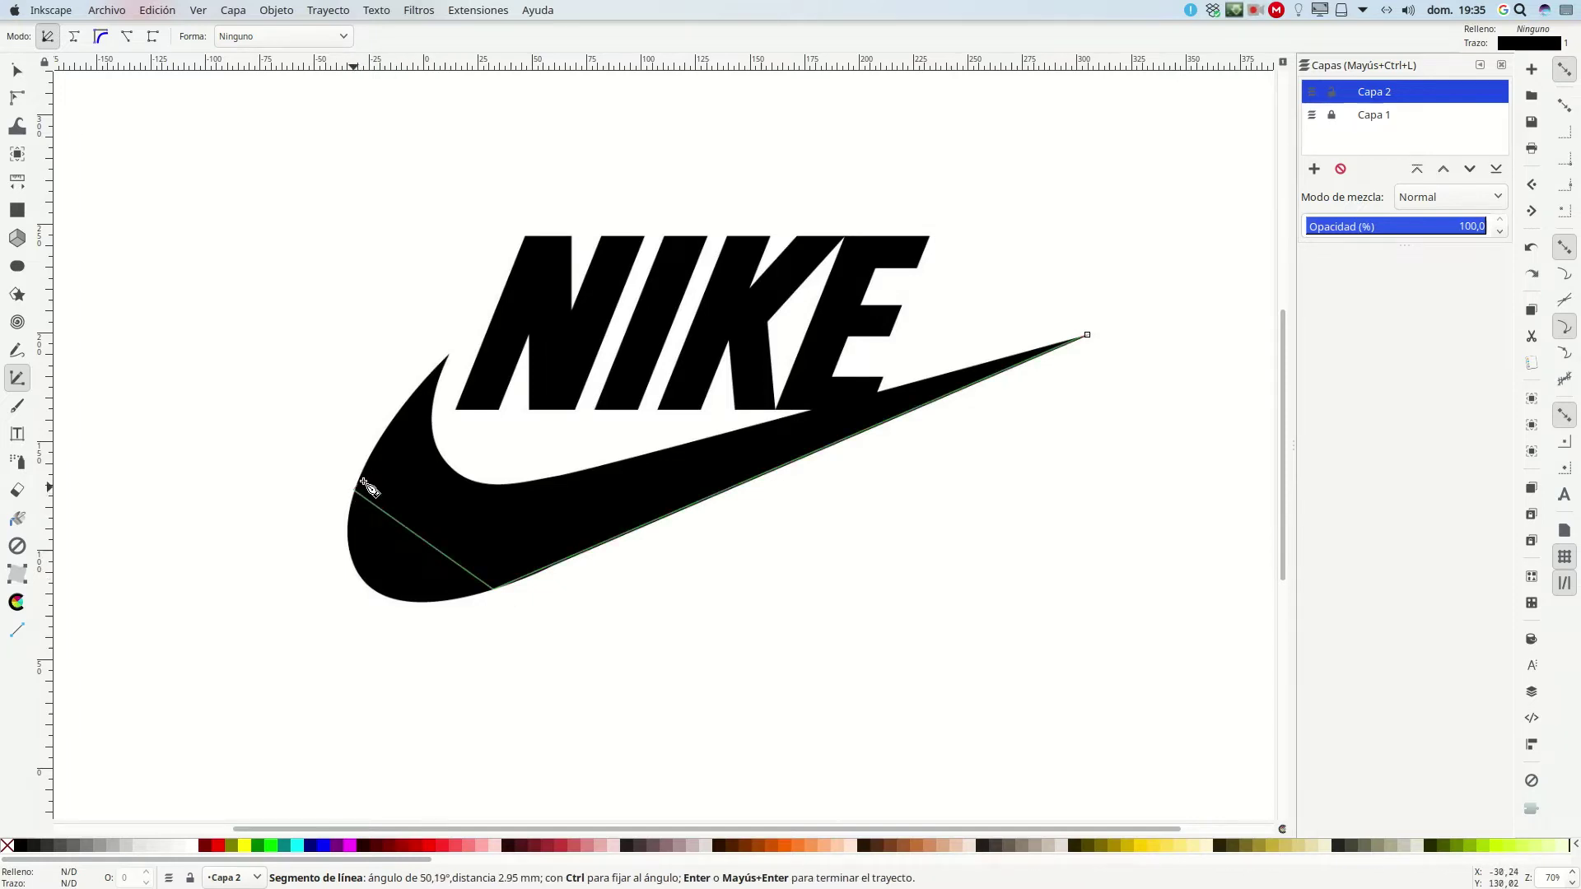
pyautogui.click(447, 358)
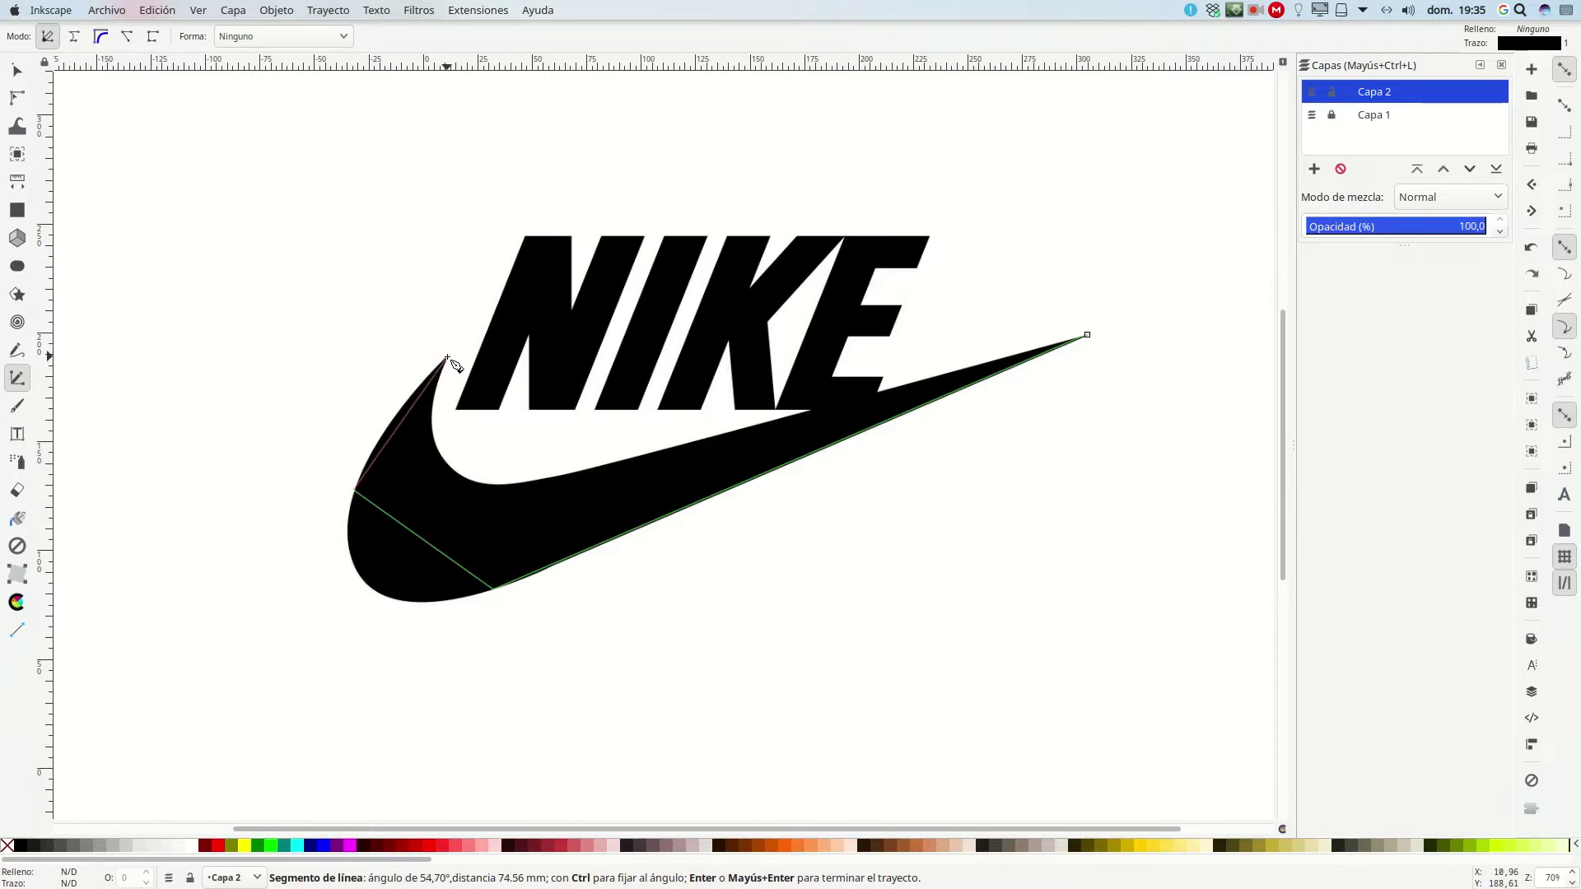
pyautogui.click(449, 462)
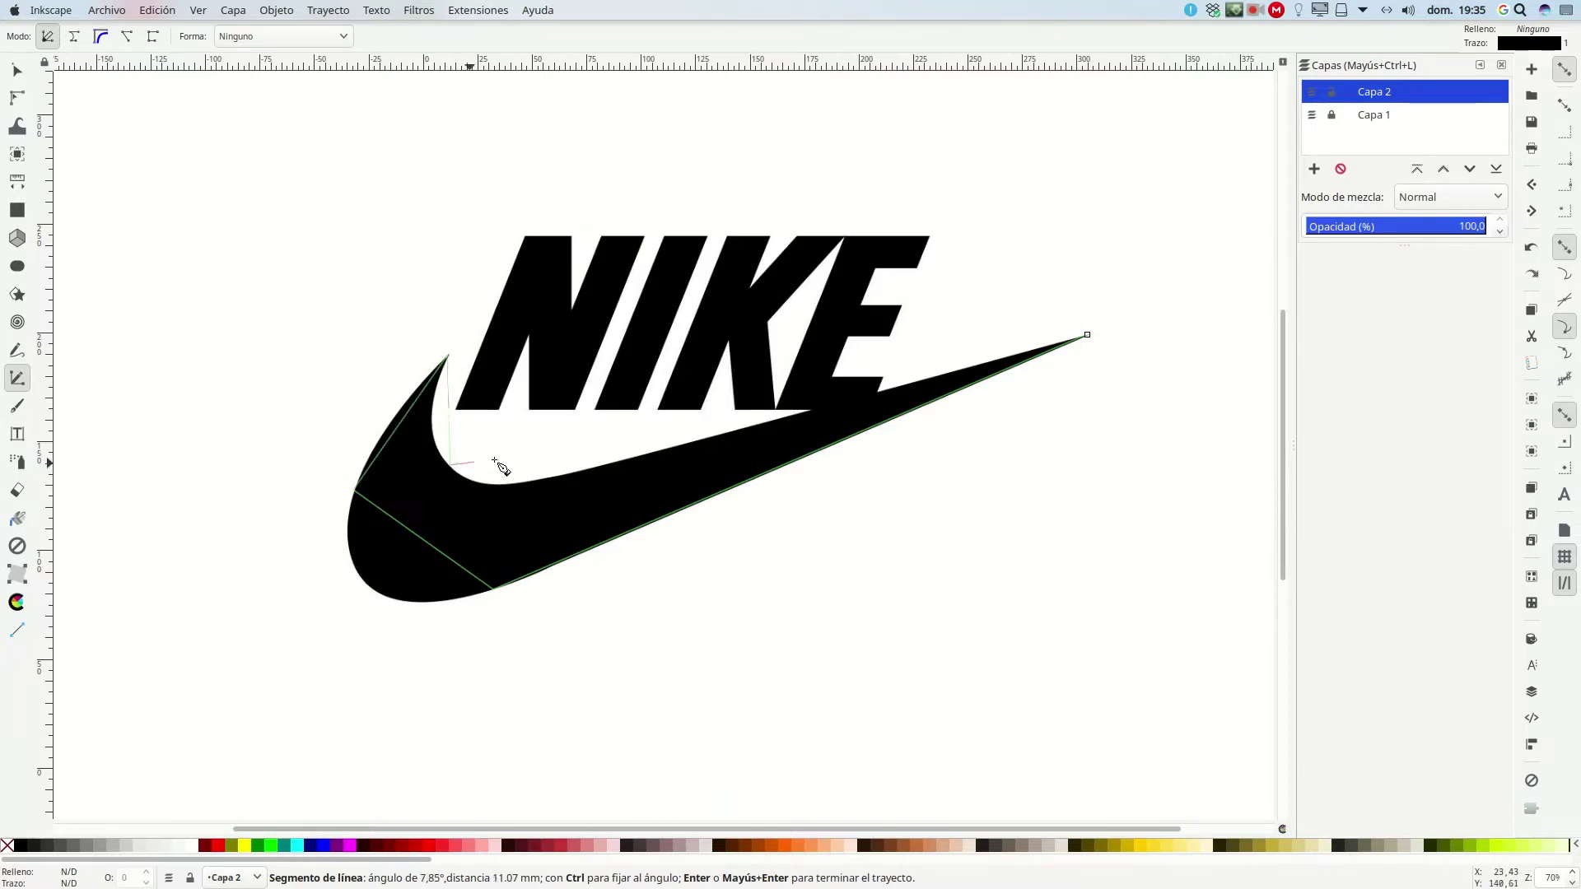
pyautogui.click(554, 476)
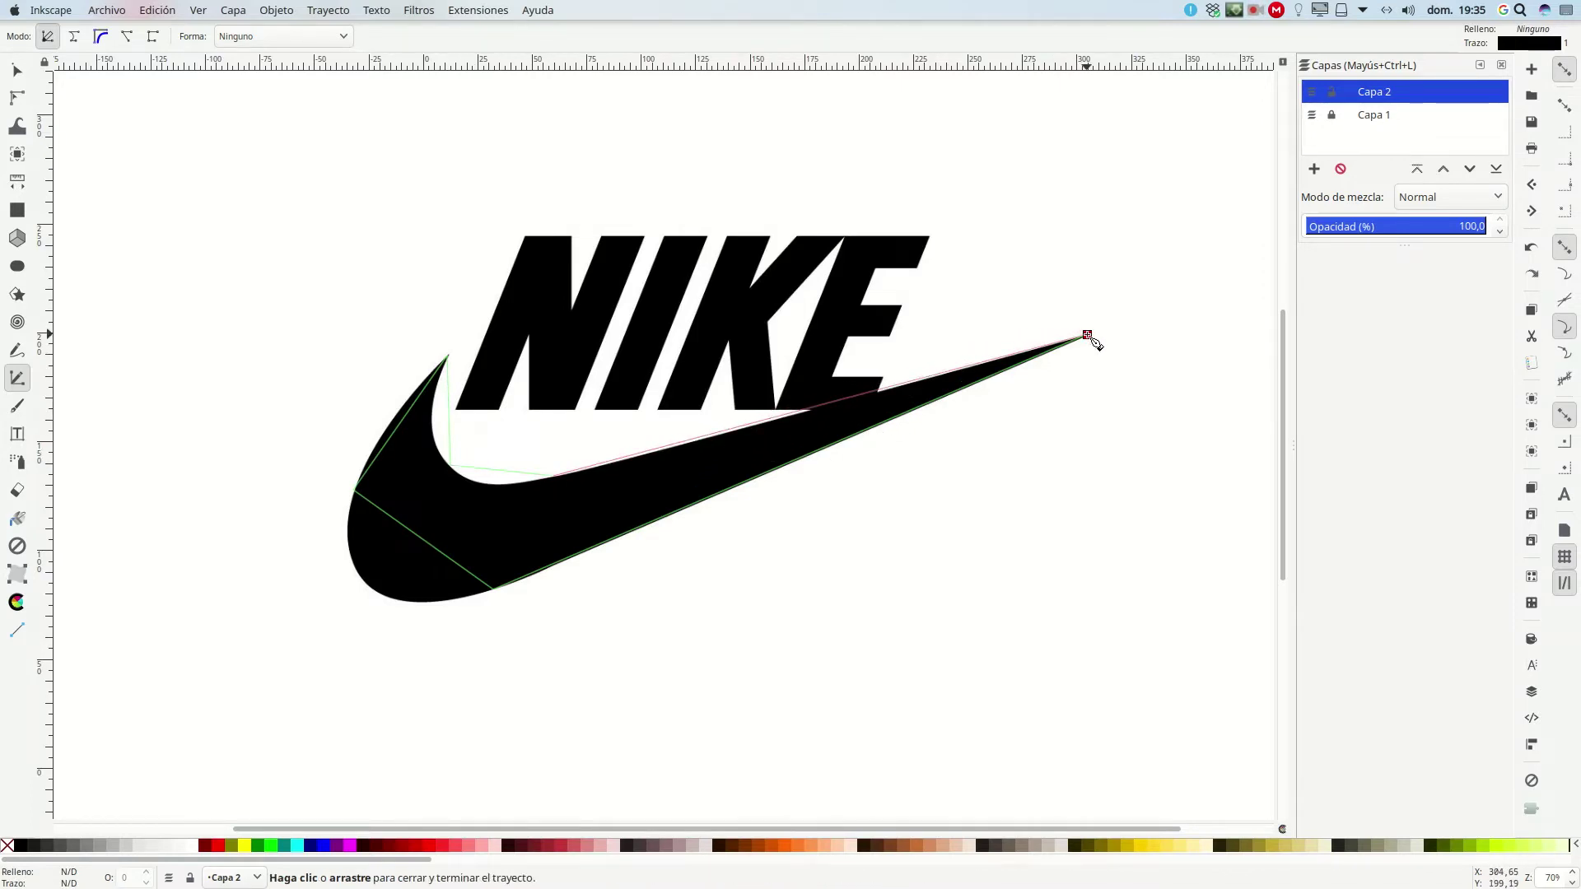
pyautogui.click(1088, 335)
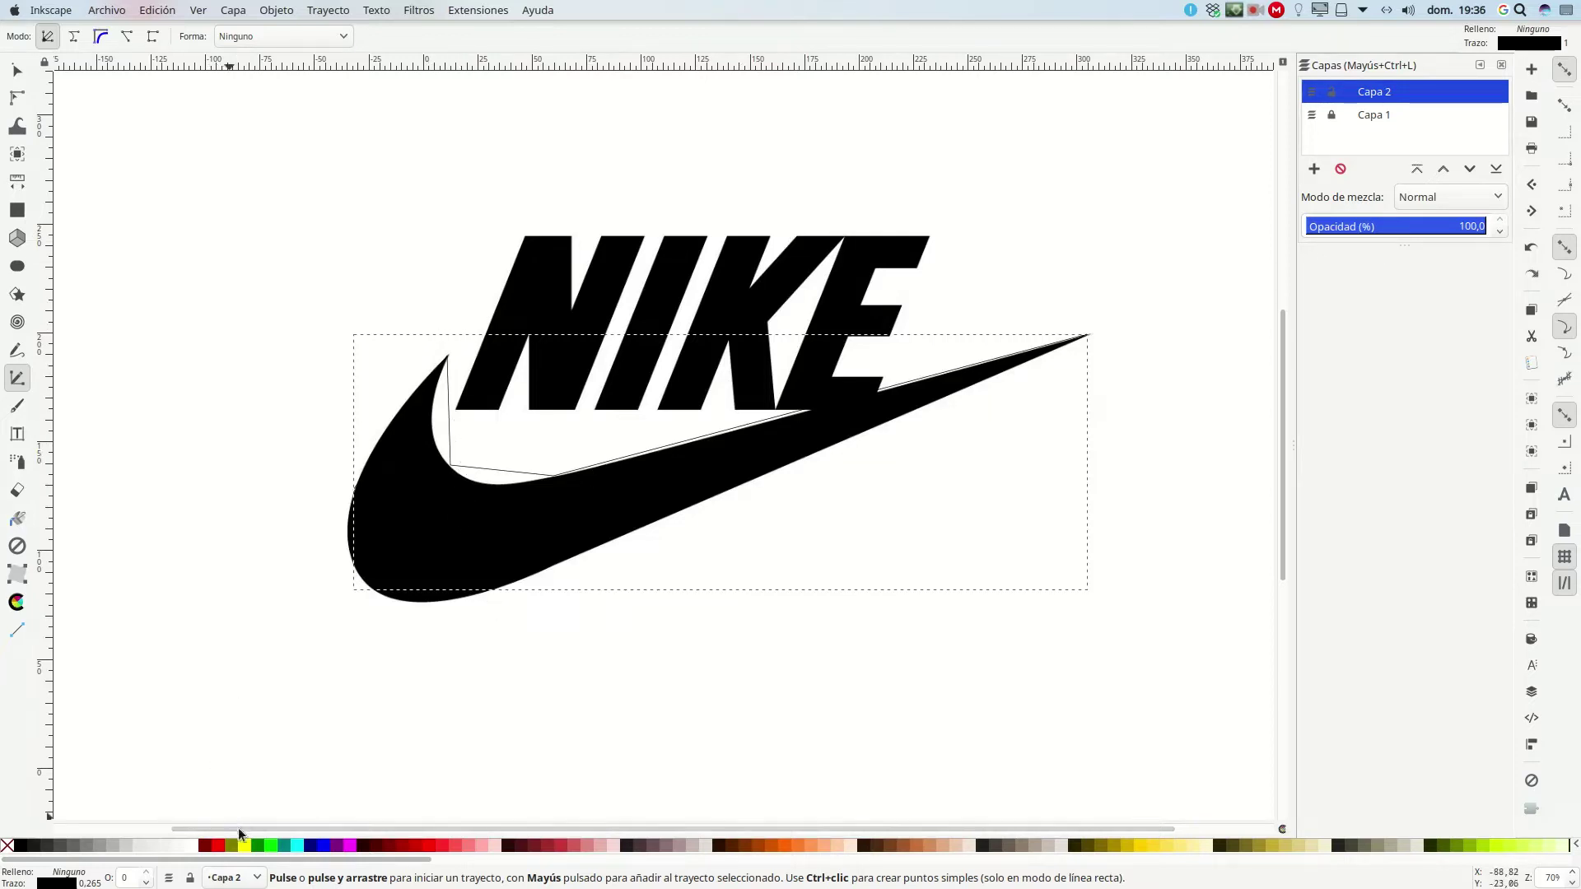
# Fill the traced swoosh red and set Capa 2's opacity to 51.1%.
pyautogui.click(219, 845)
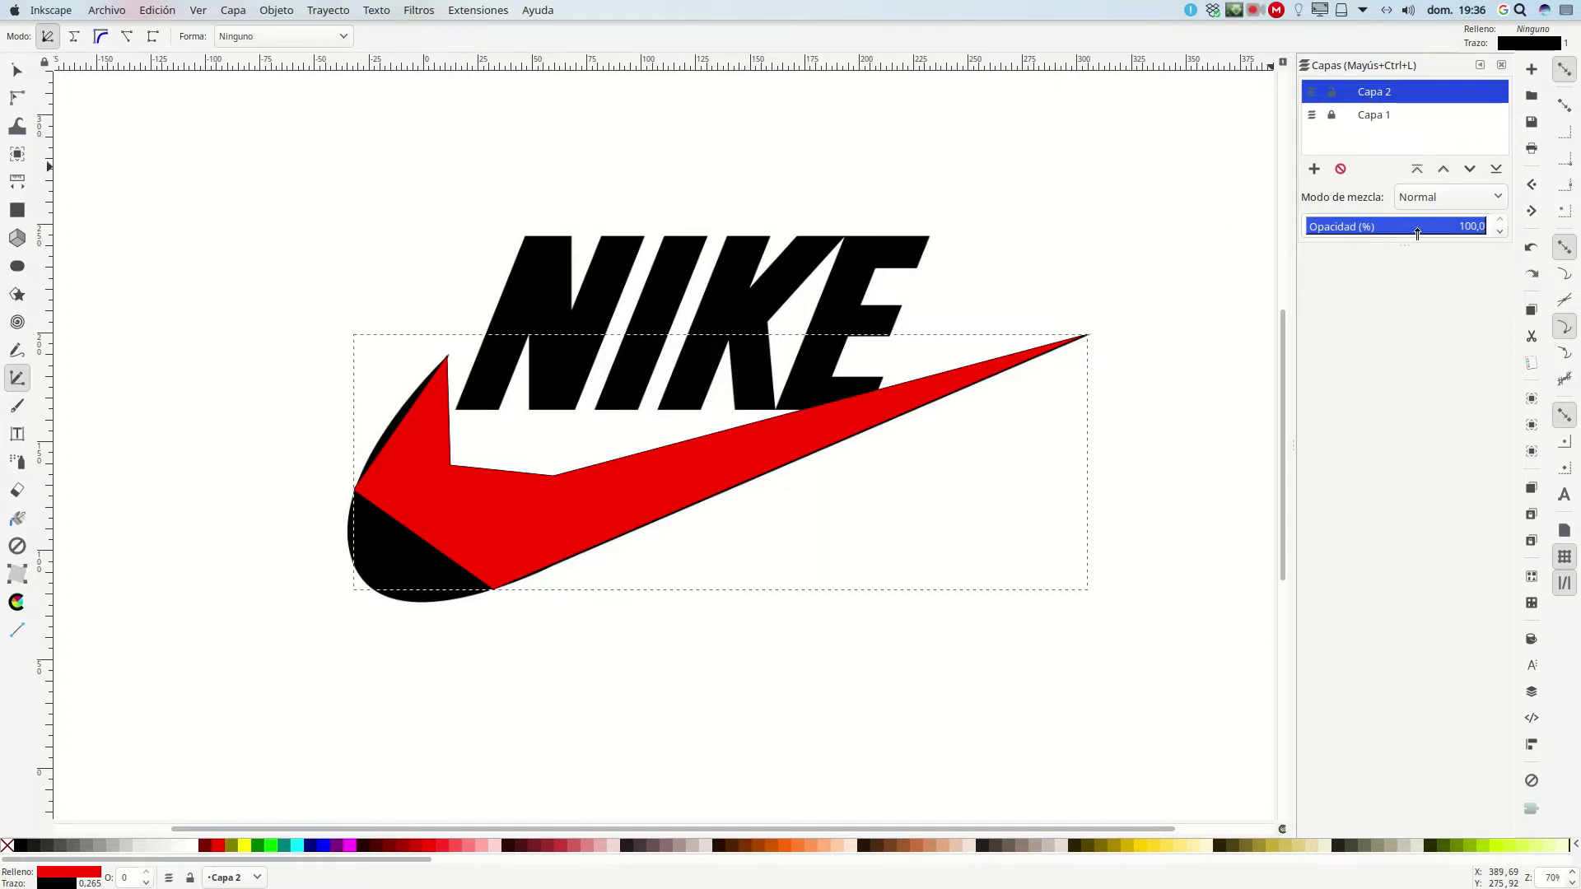
pyautogui.moveTo(1408, 231); pyautogui.dragTo(1398, 234)
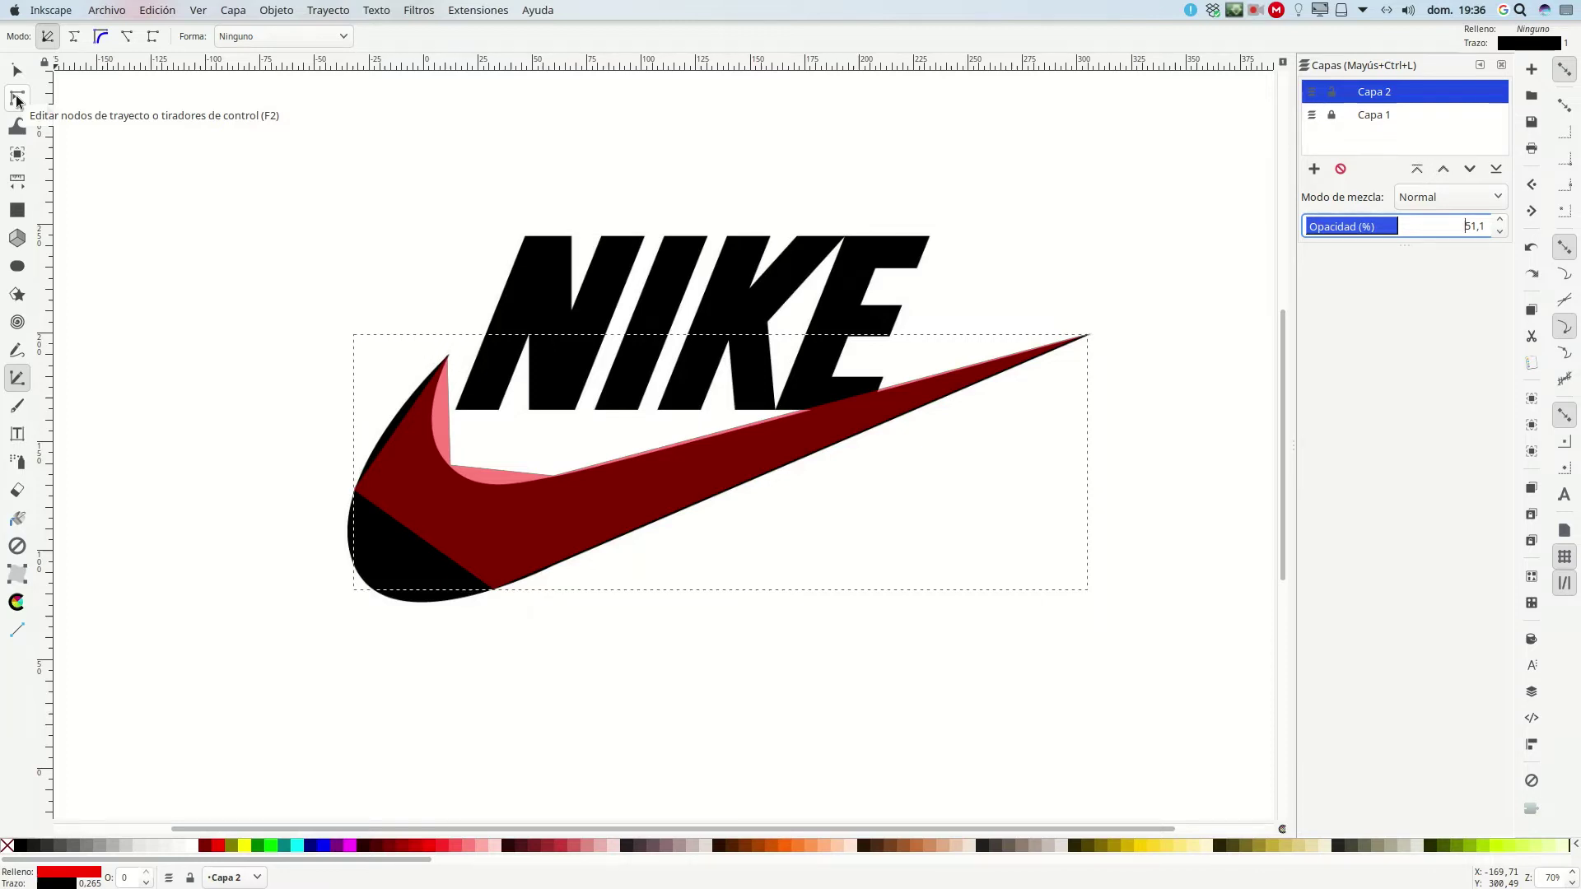
pyautogui.click(17, 99)
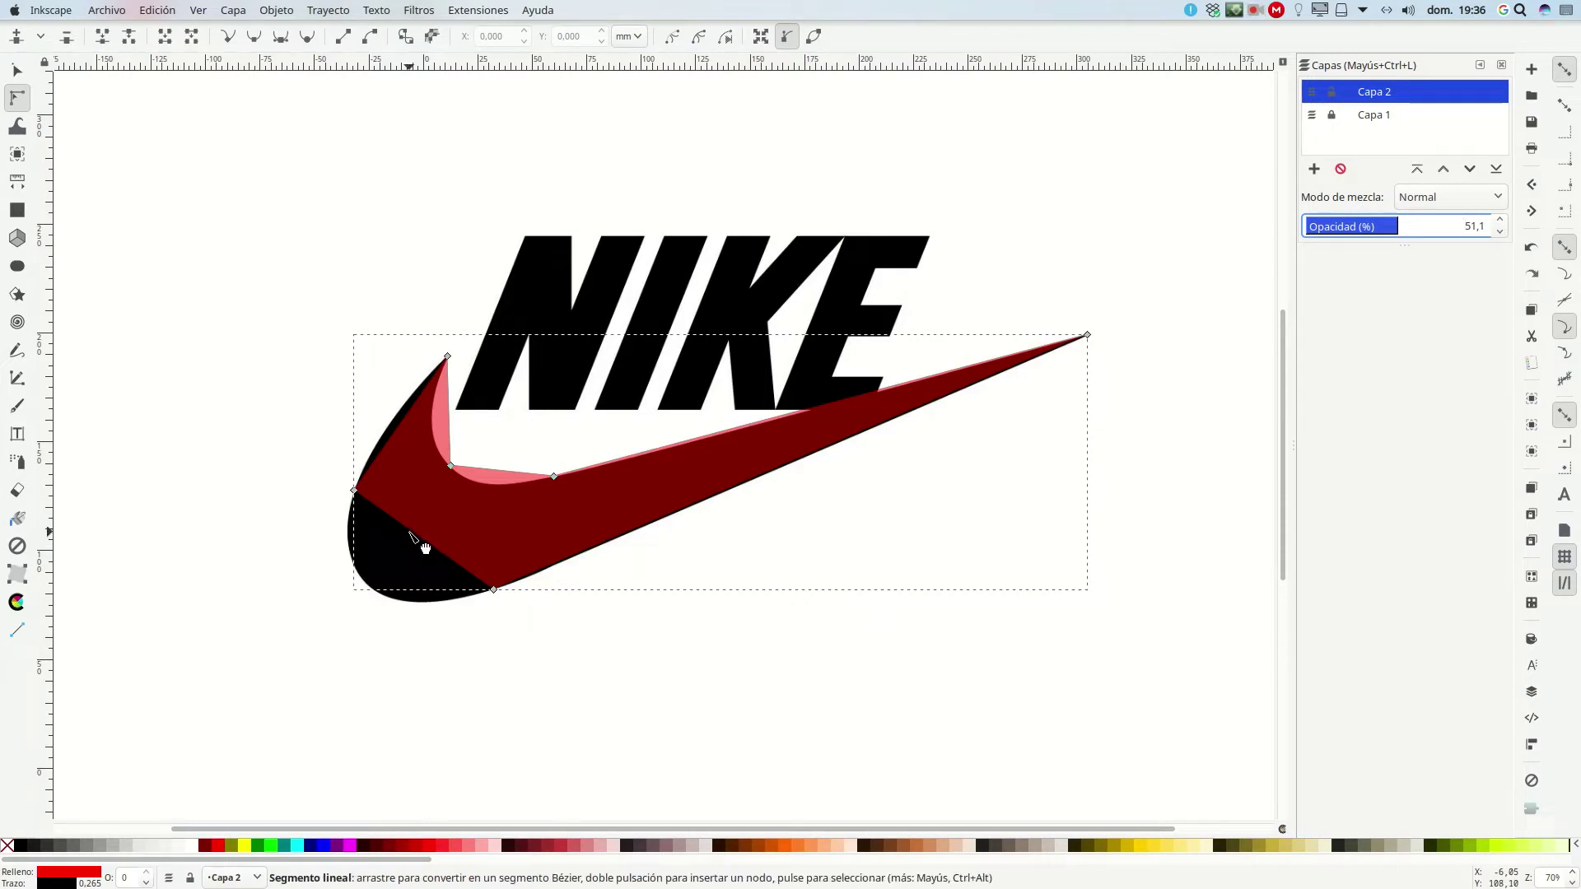
# Bend the path's lower-left edge into a curve matching the swoosh heel, then zoom in.
pyautogui.moveTo(416, 540)
pyautogui.mouseDown()
pyautogui.moveTo(391, 551)
pyautogui.moveTo(378, 597)
pyautogui.mouseUp()
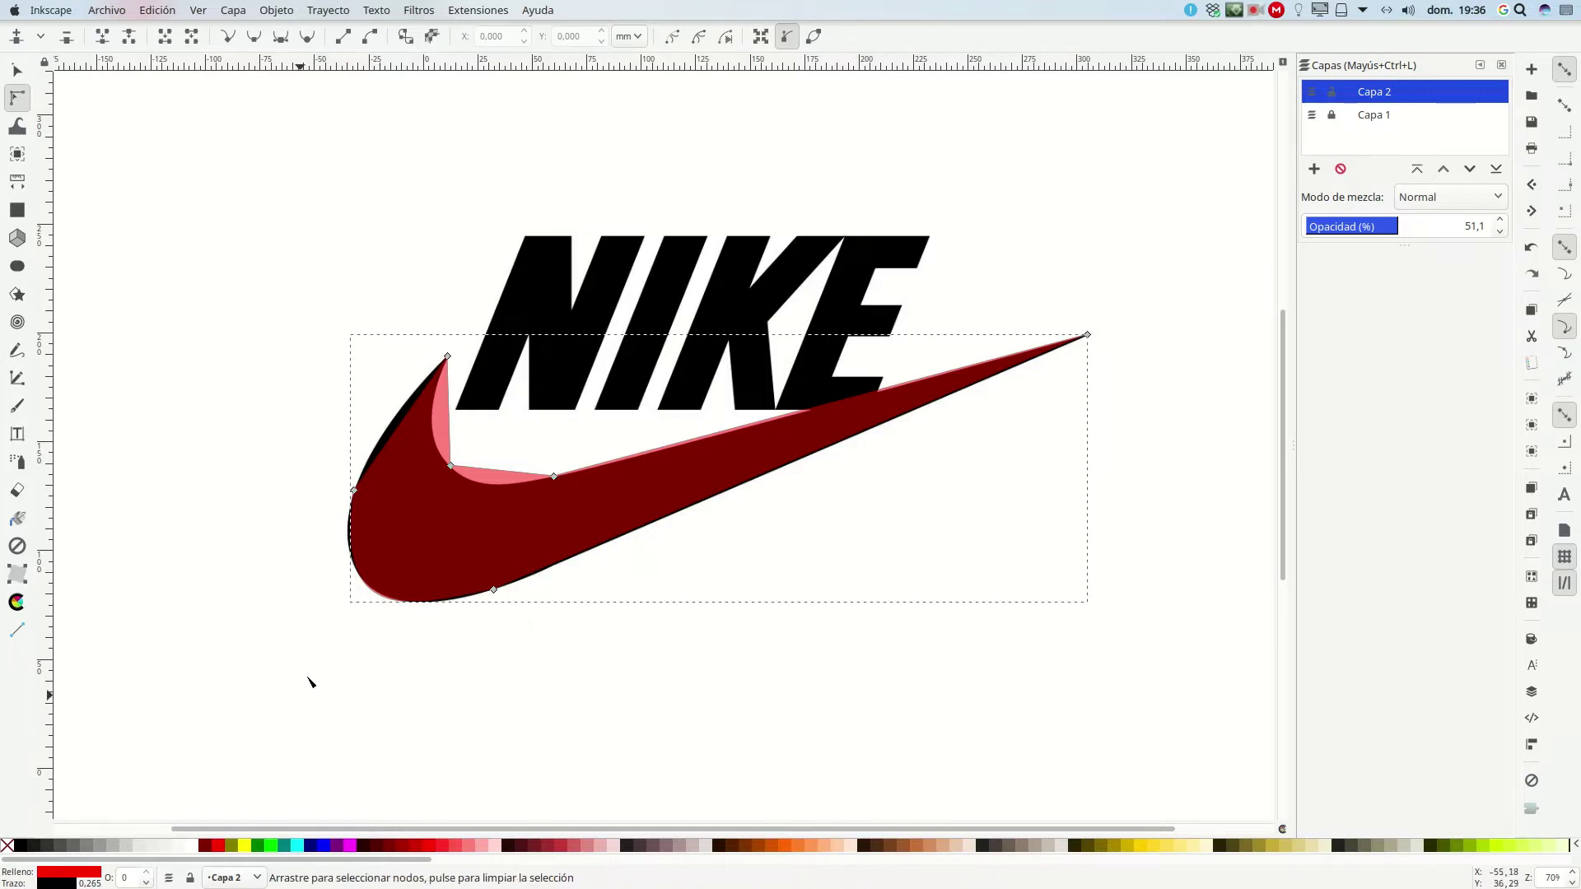
pyautogui.click(302, 624)
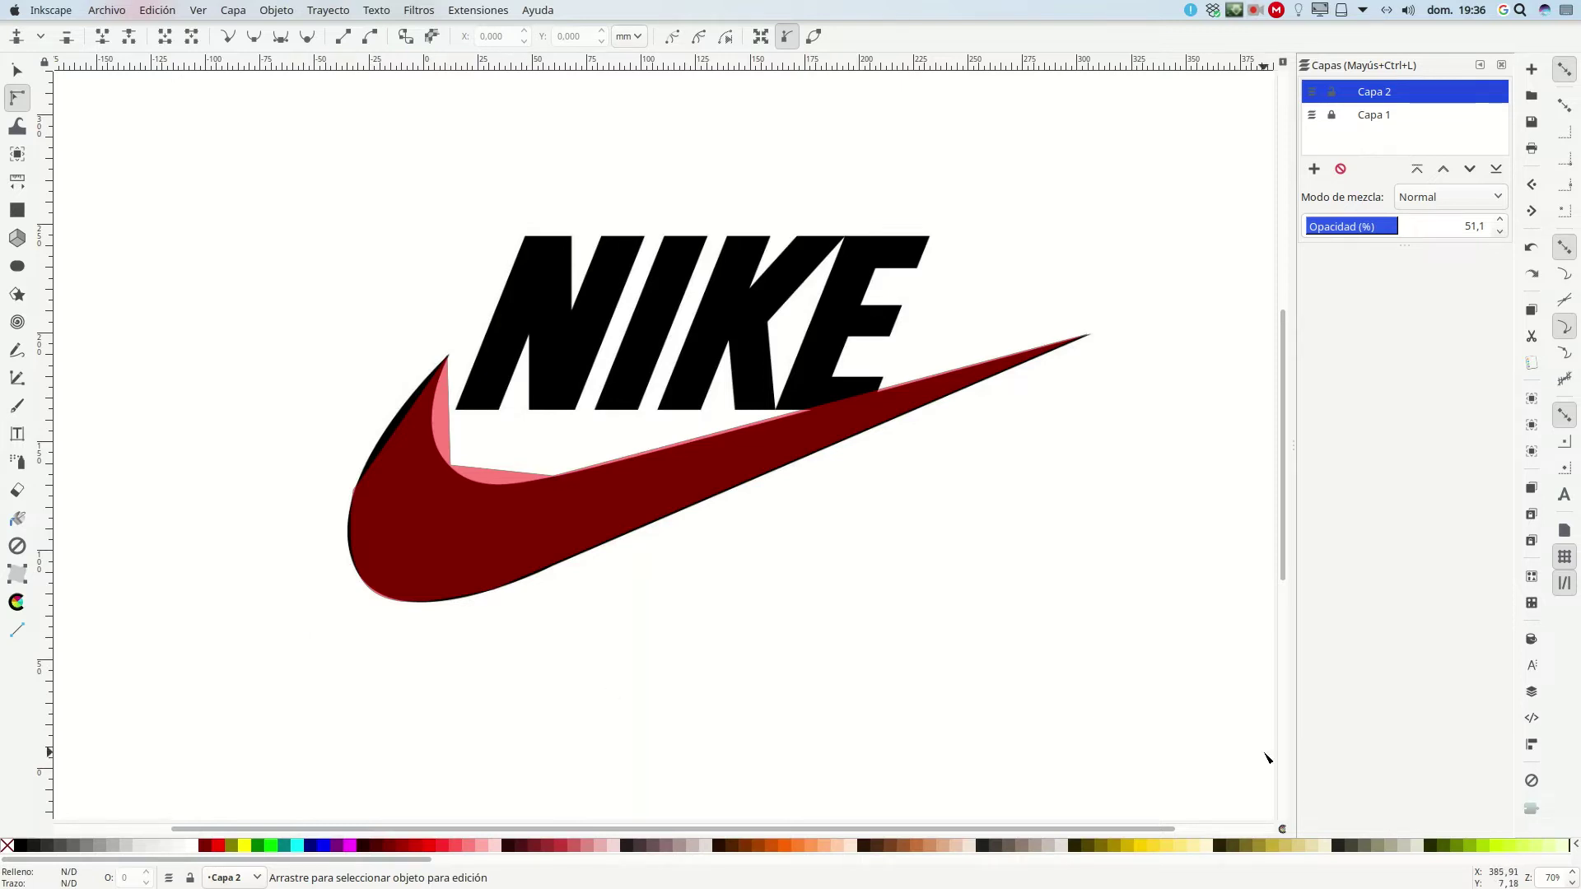
pyautogui.press('+')
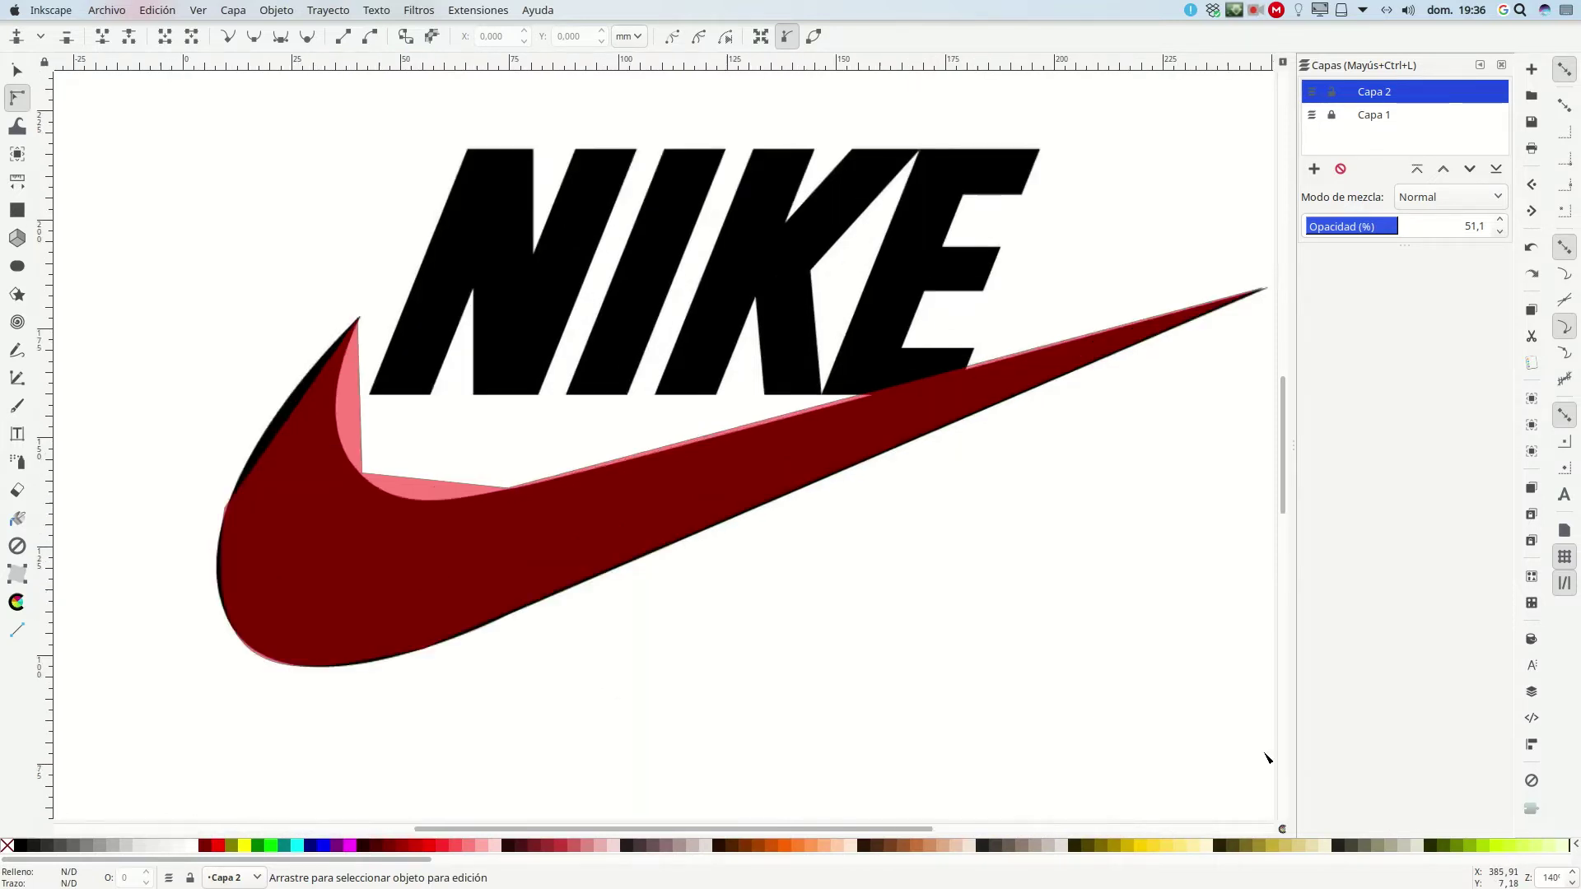
pyautogui.press('+')
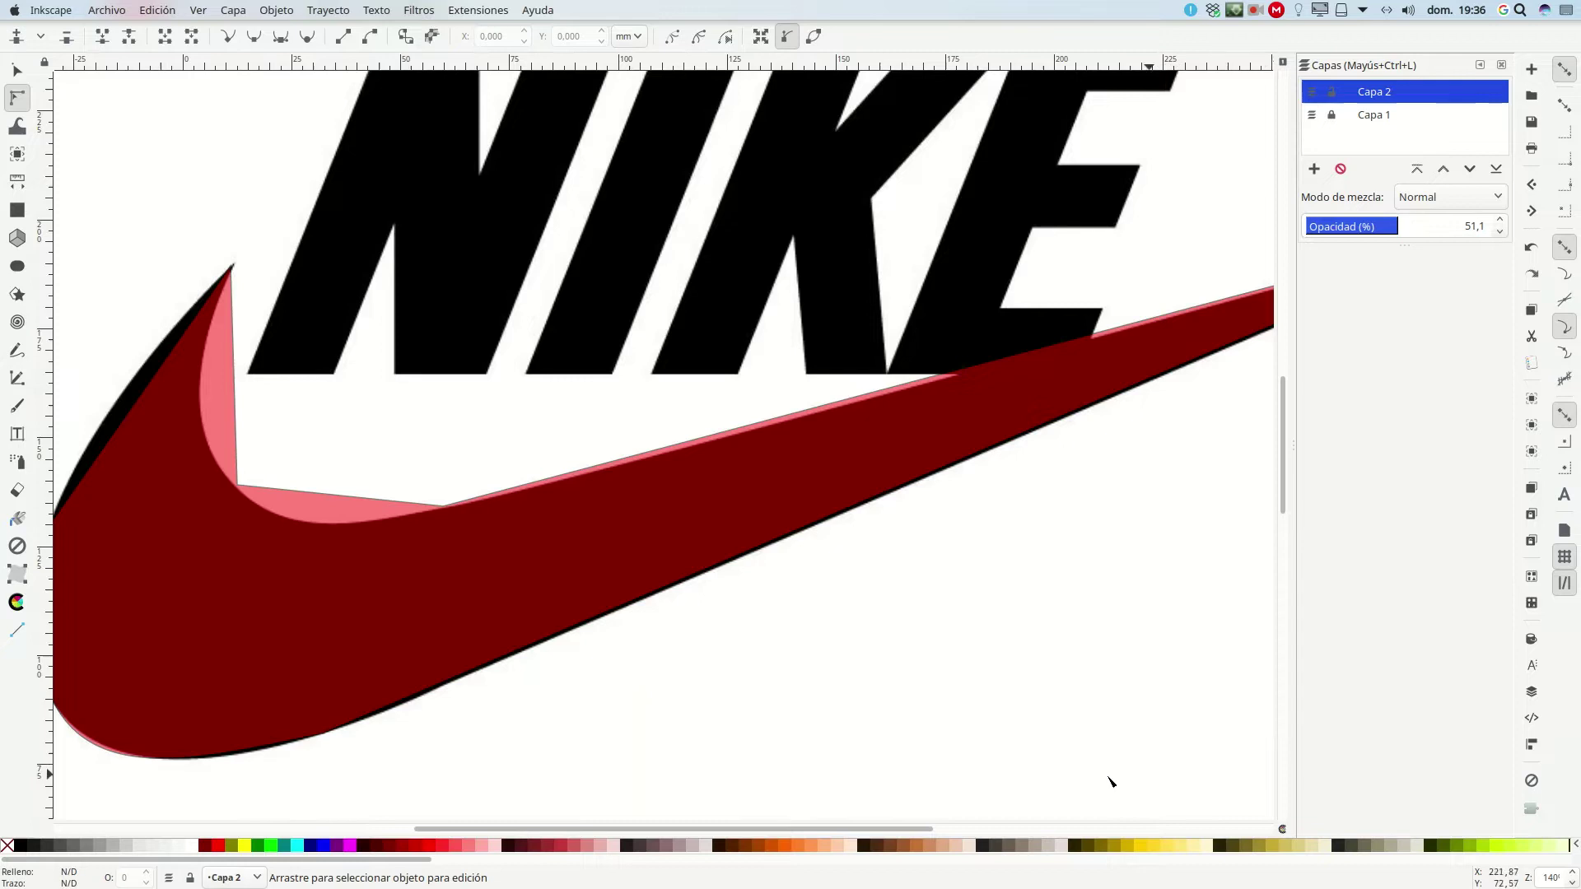
pyautogui.moveTo(632, 830); pyautogui.dragTo(537, 828)
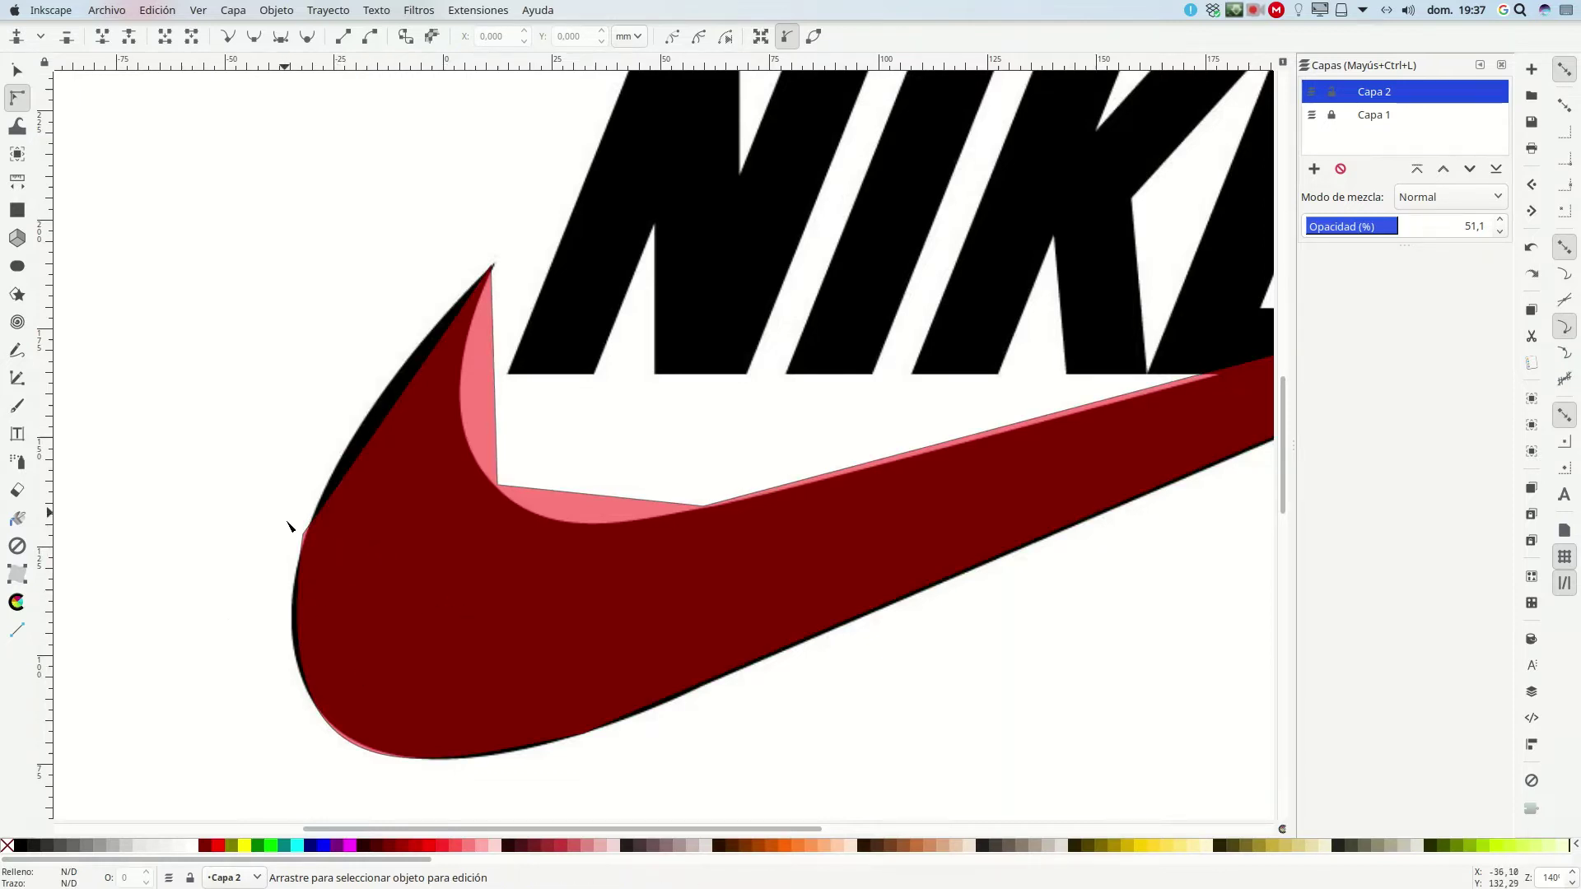
# Reshape the path's left, bottom, upper-left and inner curves to follow the black swoosh.
pyautogui.click(359, 536)
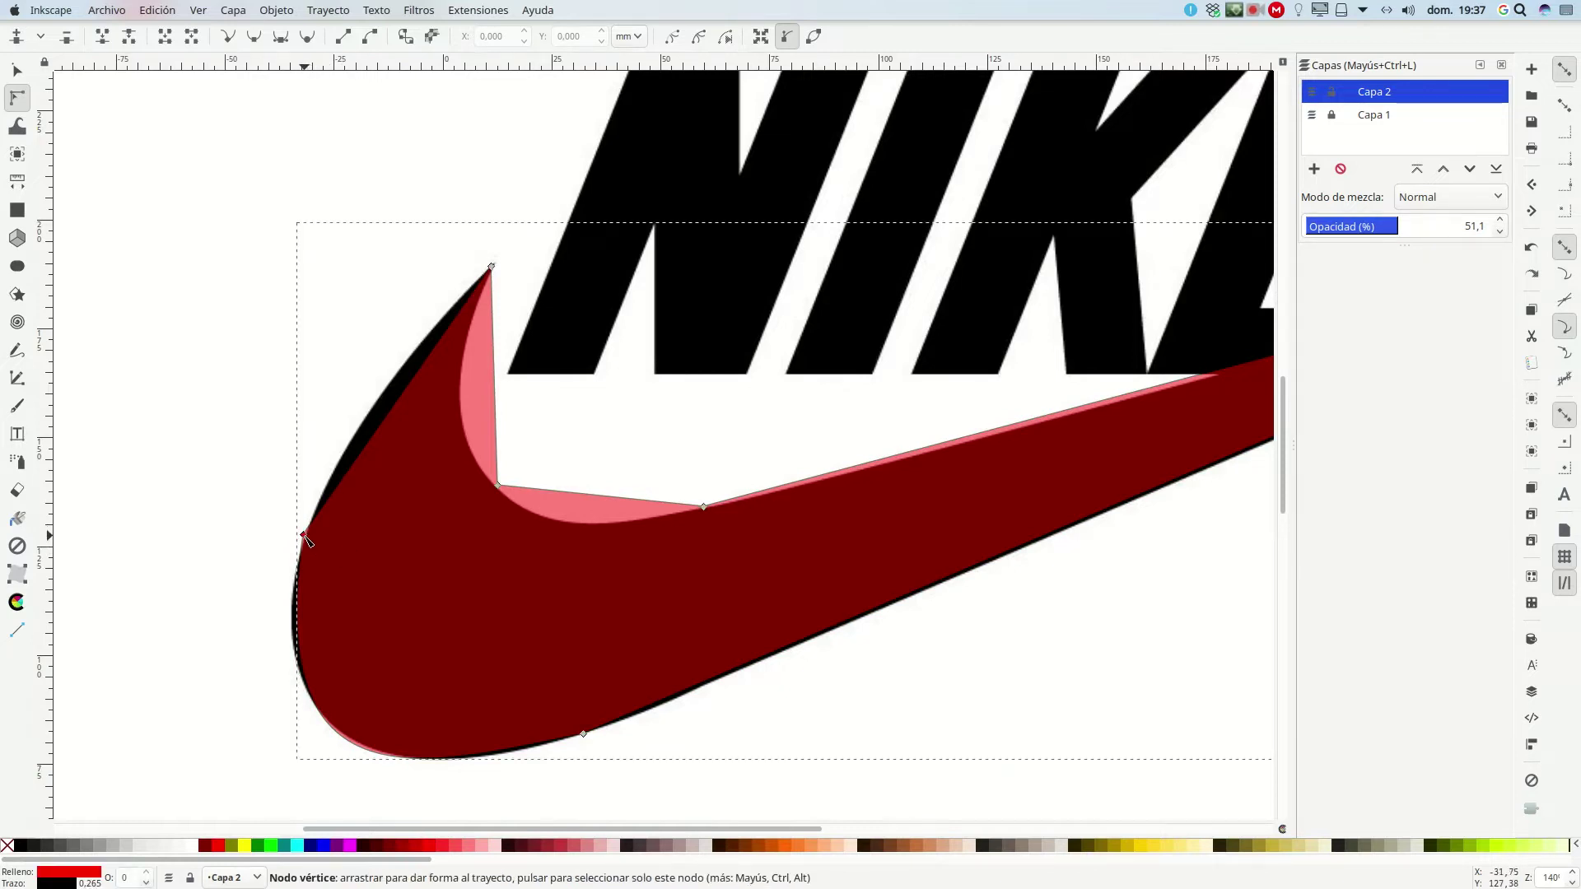
pyautogui.moveTo(306, 536); pyautogui.dragTo(306, 532)
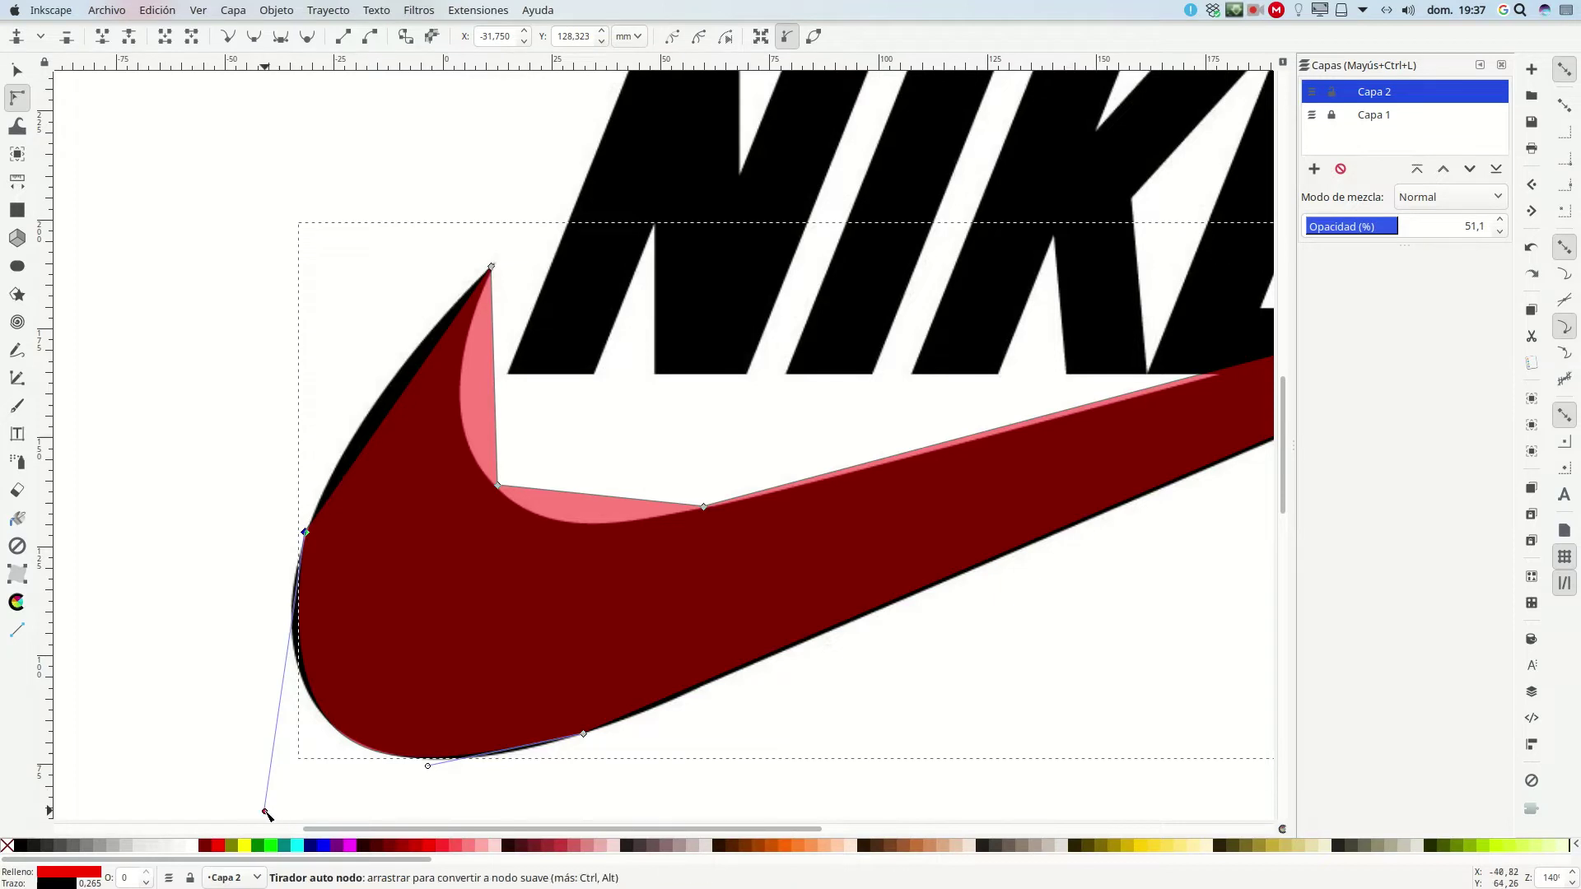
pyautogui.moveTo(264, 811)
pyautogui.mouseDown()
pyautogui.moveTo(263, 721)
pyautogui.moveTo(246, 786)
pyautogui.mouseUp()
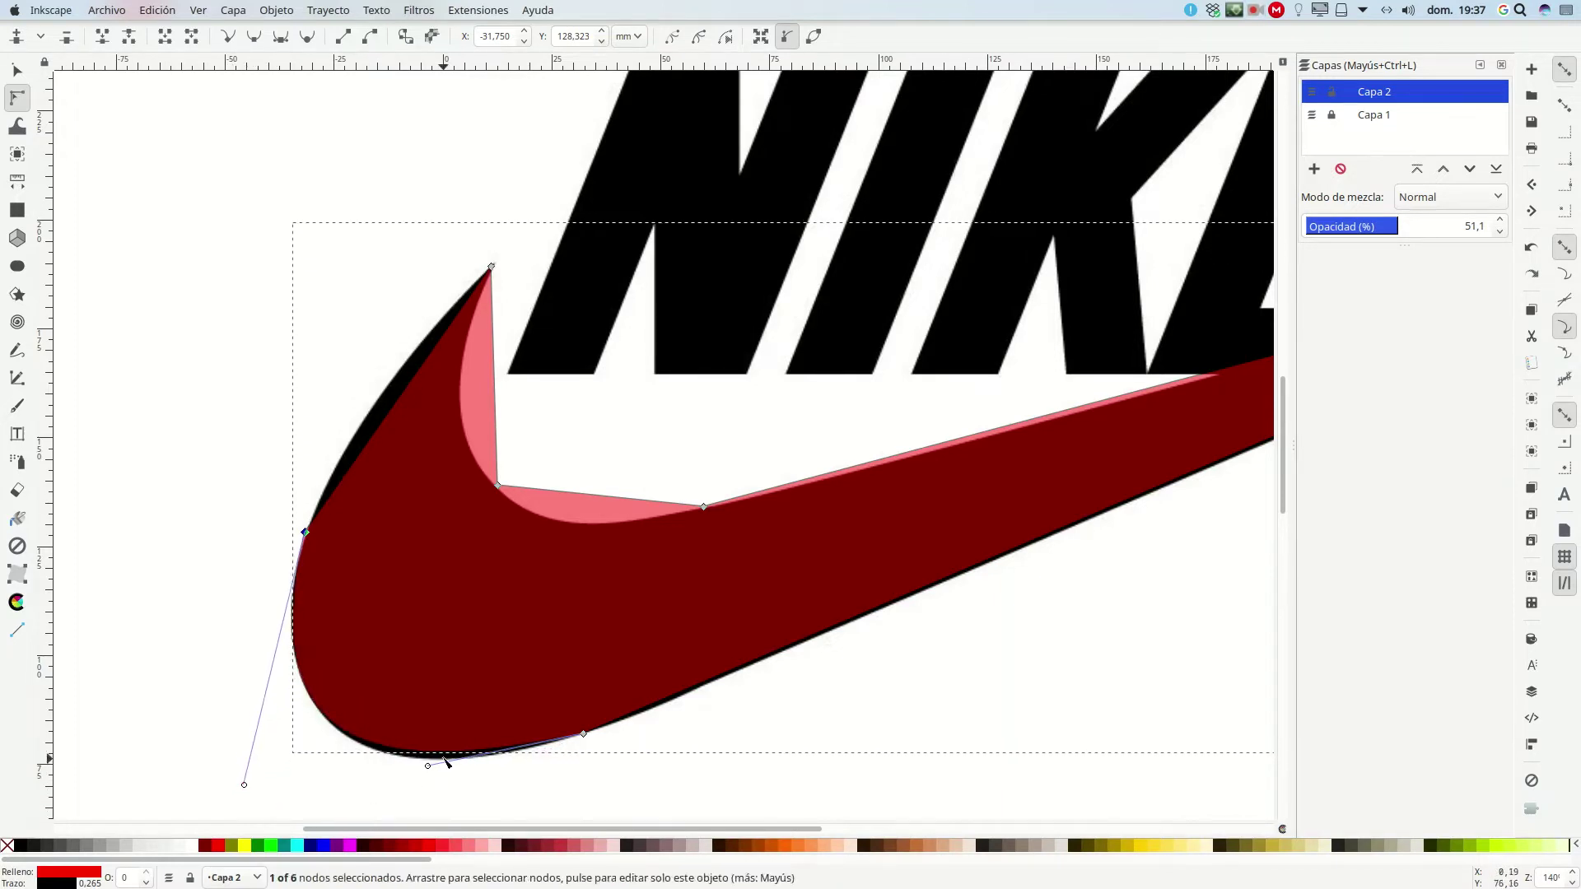
pyautogui.moveTo(428, 767); pyautogui.dragTo(435, 782)
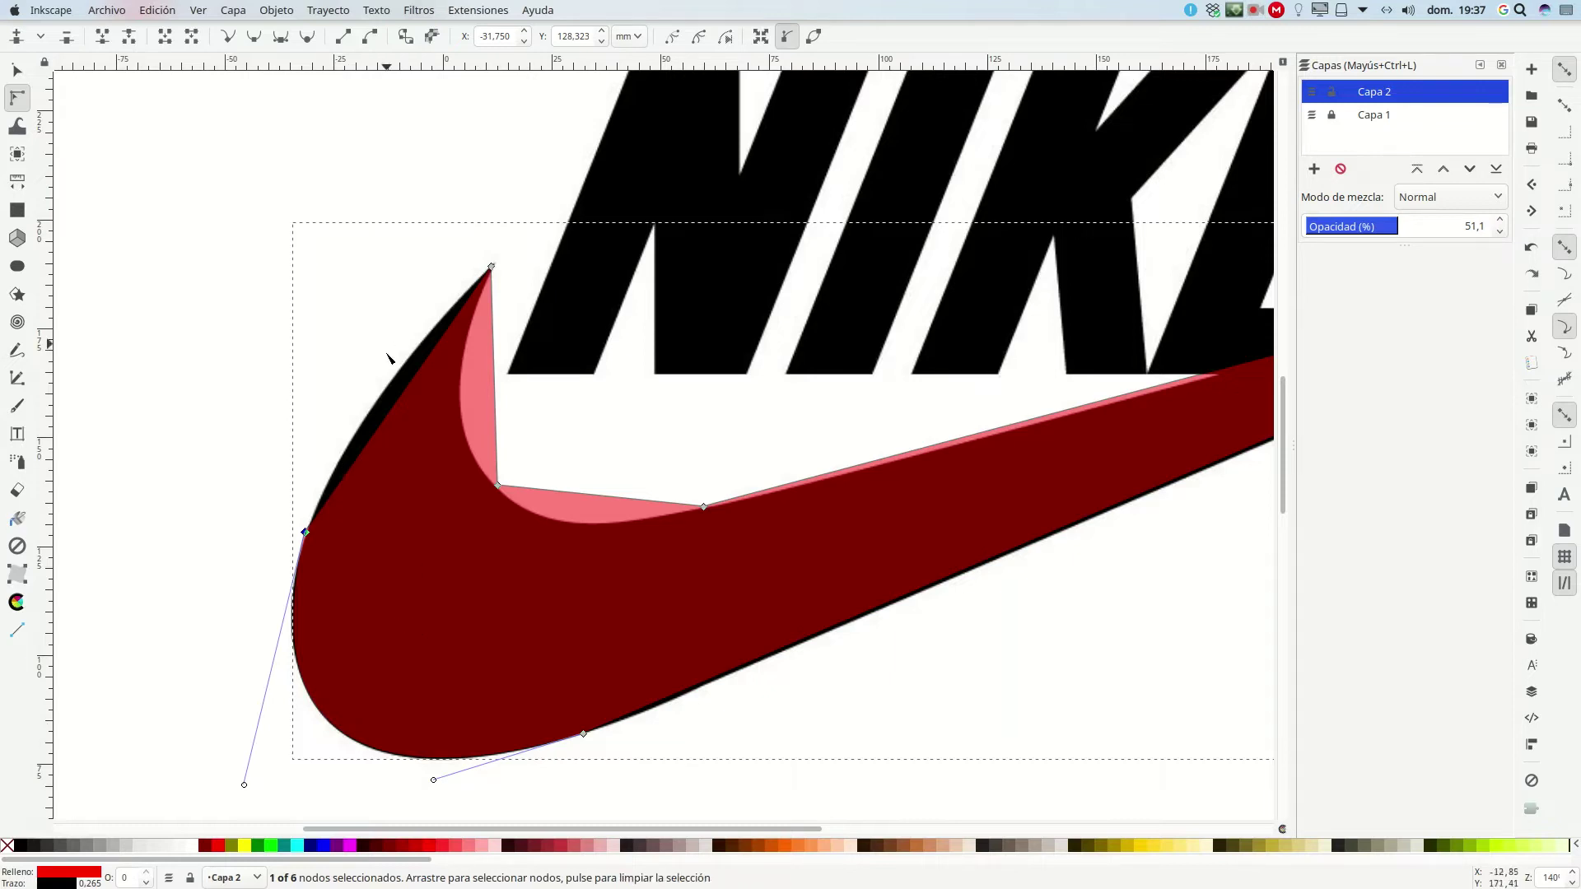
pyautogui.moveTo(409, 412); pyautogui.dragTo(460, 400)
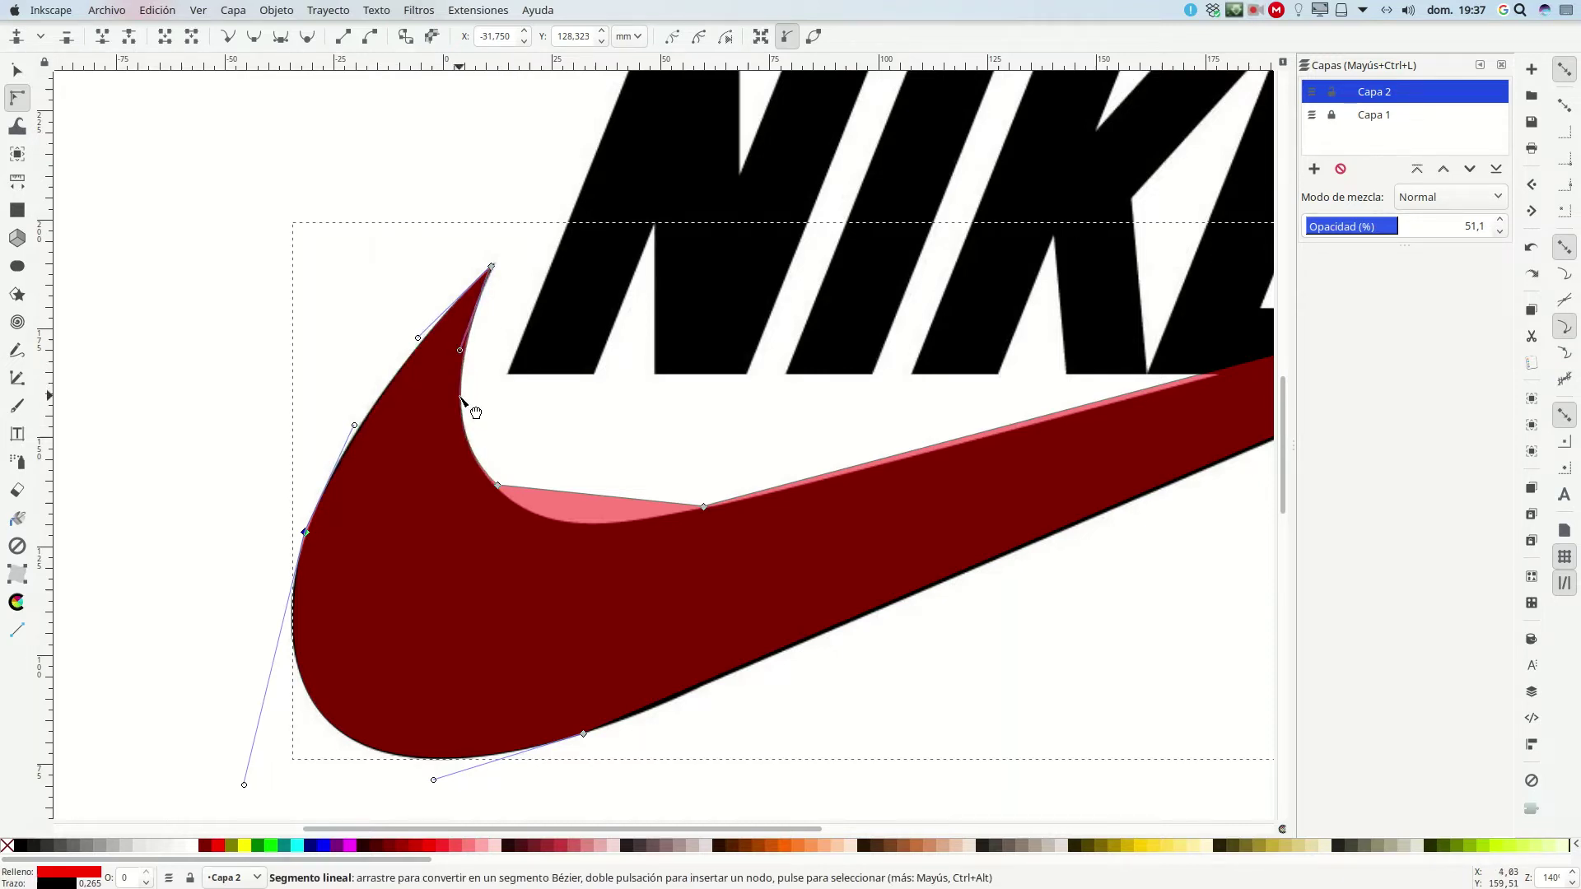
pyautogui.moveTo(576, 494); pyautogui.dragTo(575, 523)
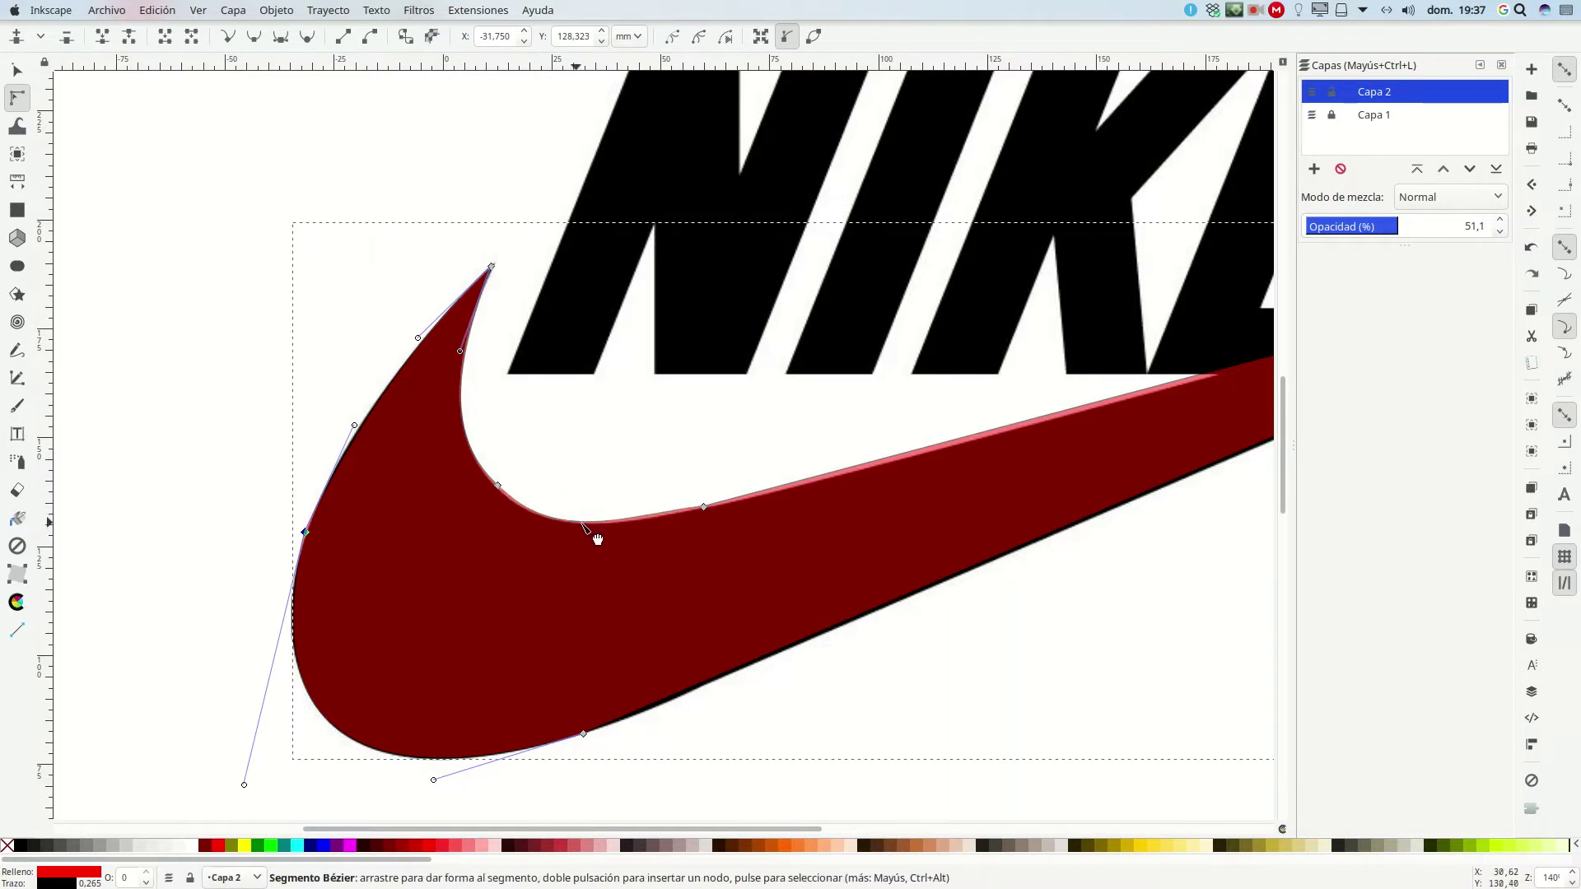
pyautogui.click(704, 507)
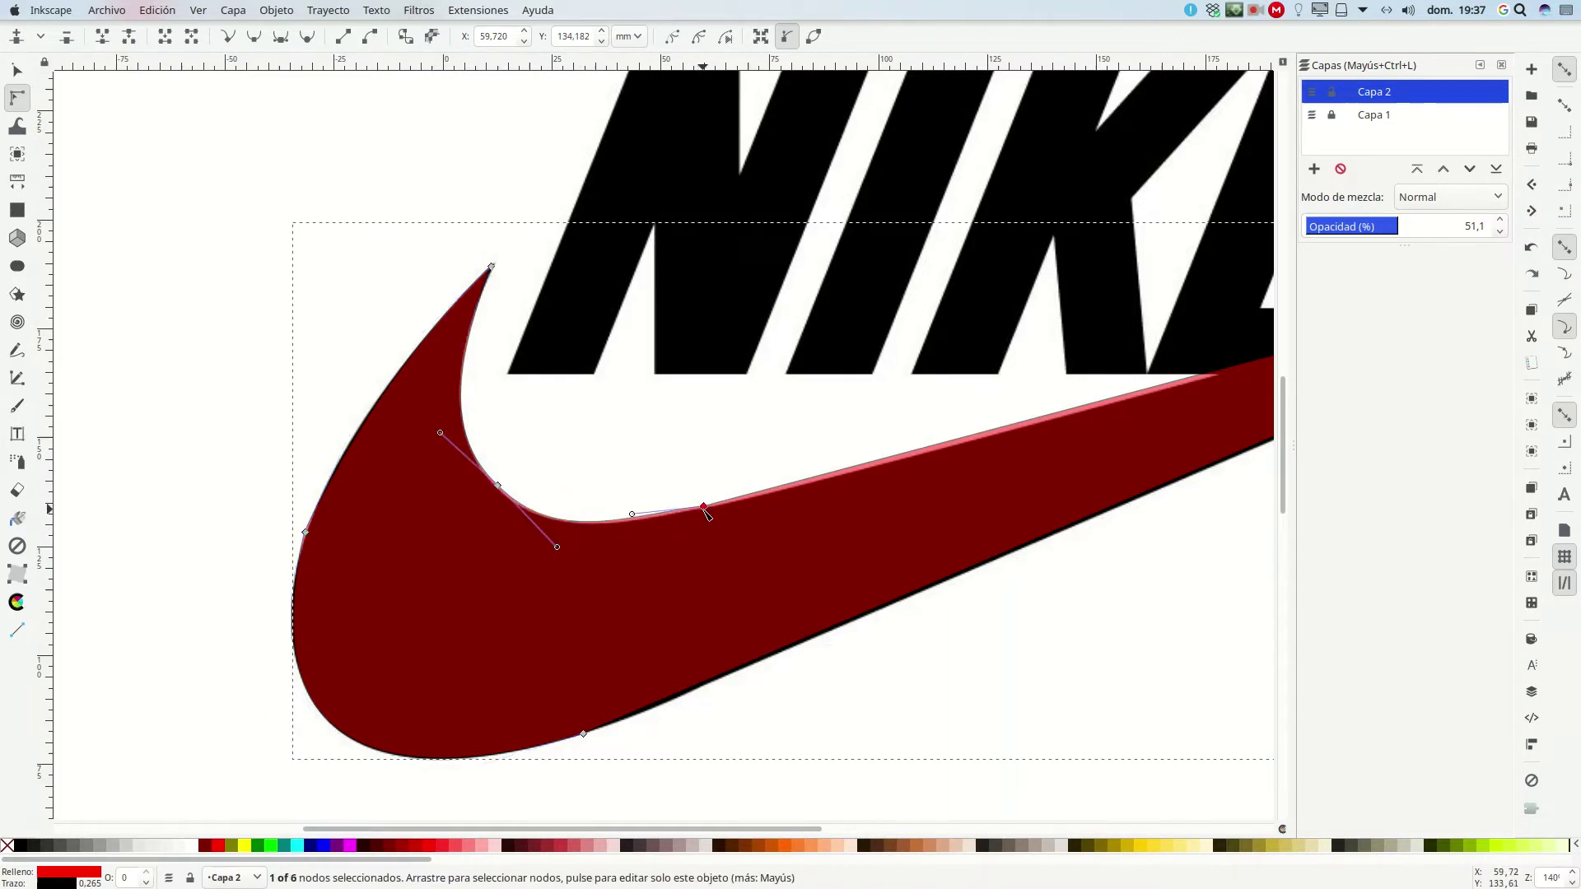
pyautogui.moveTo(632, 516); pyautogui.dragTo(634, 527)
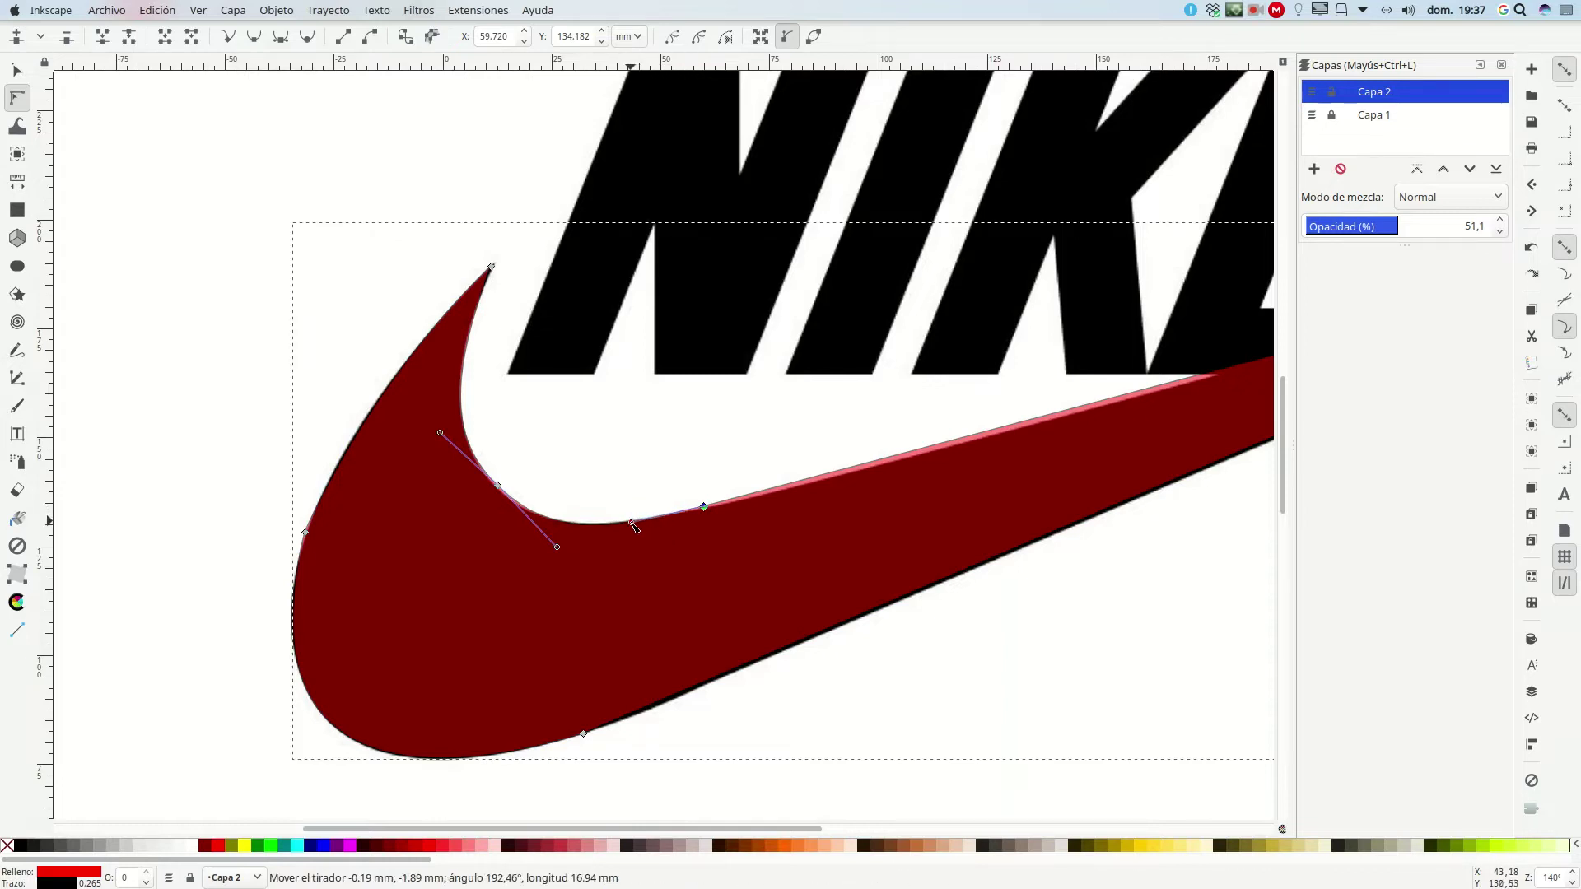
# Nudge the swoosh's long tip right to match the logo, then zoom out.
pyautogui.click(589, 438)
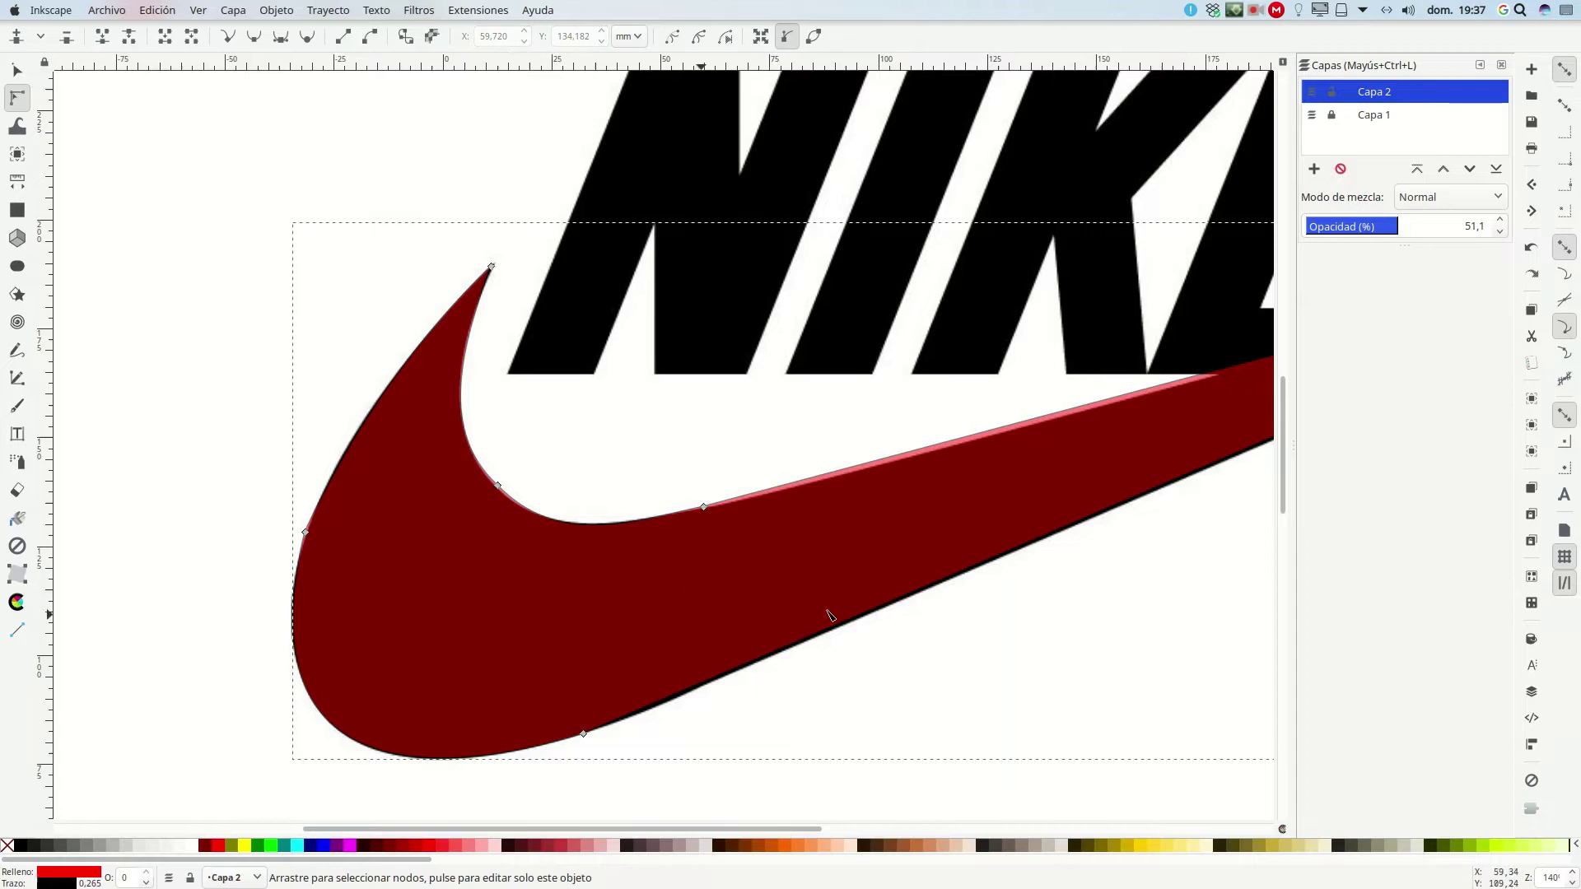
pyautogui.click(583, 736)
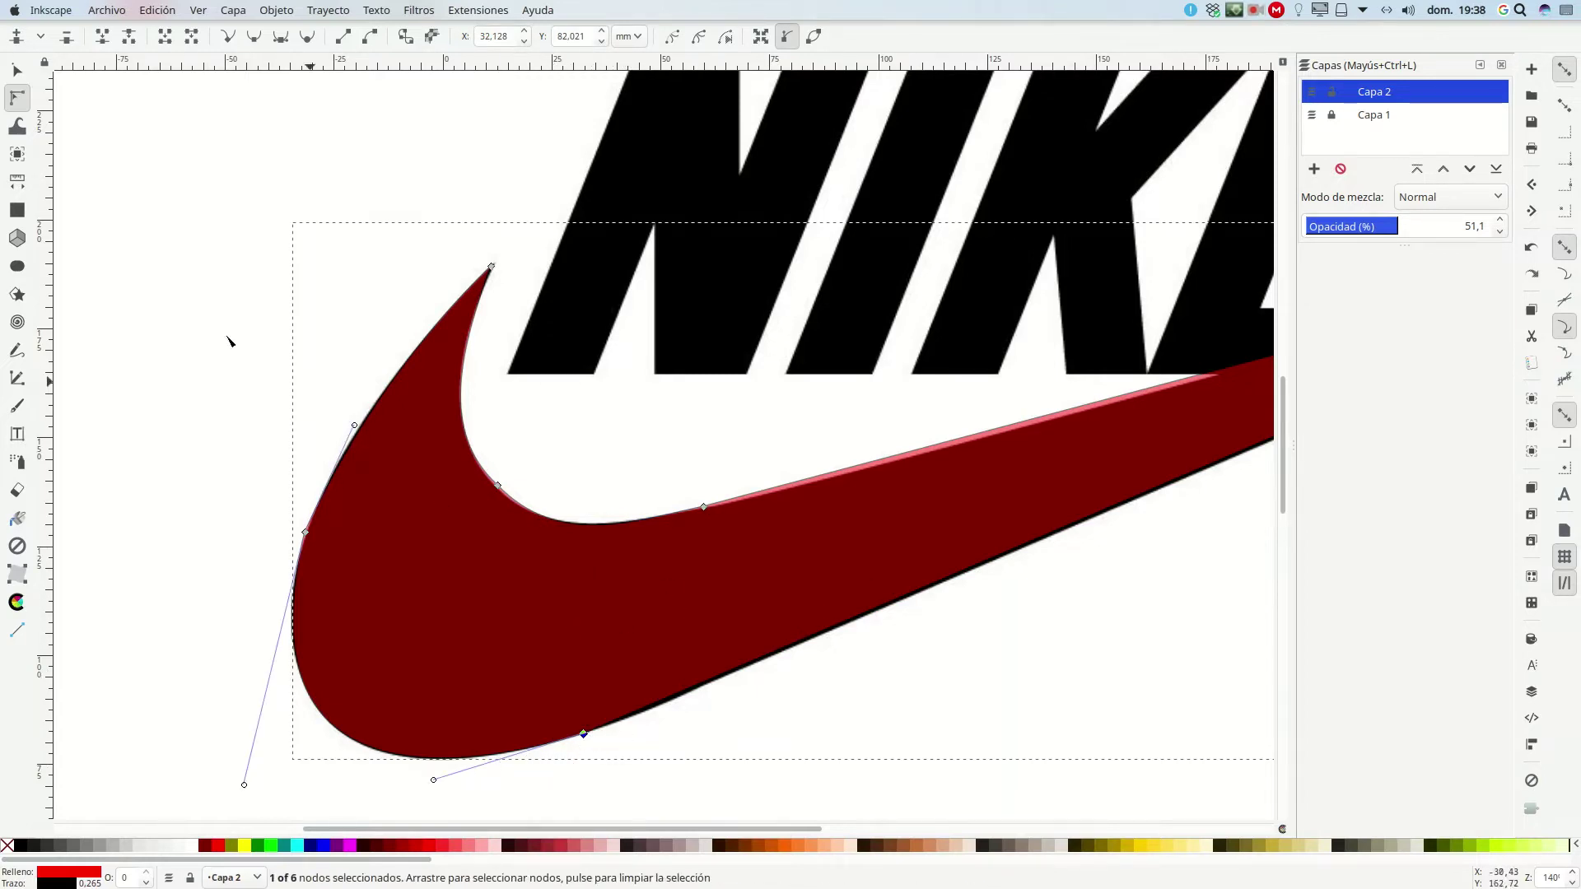
pyautogui.click(200, 294)
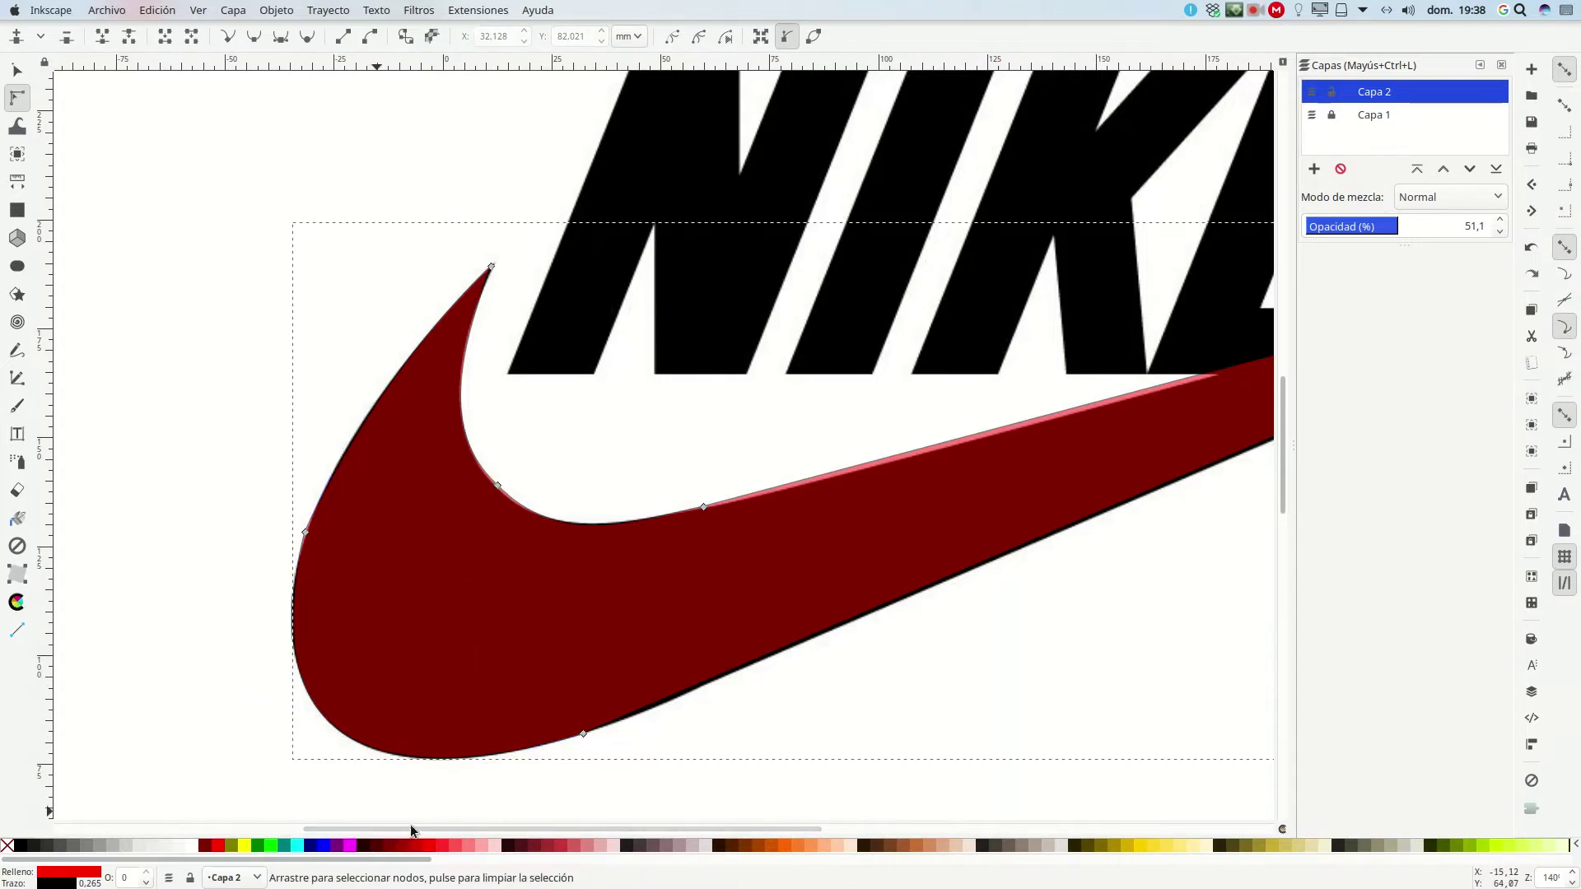
pyautogui.moveTo(412, 830); pyautogui.dragTo(591, 829)
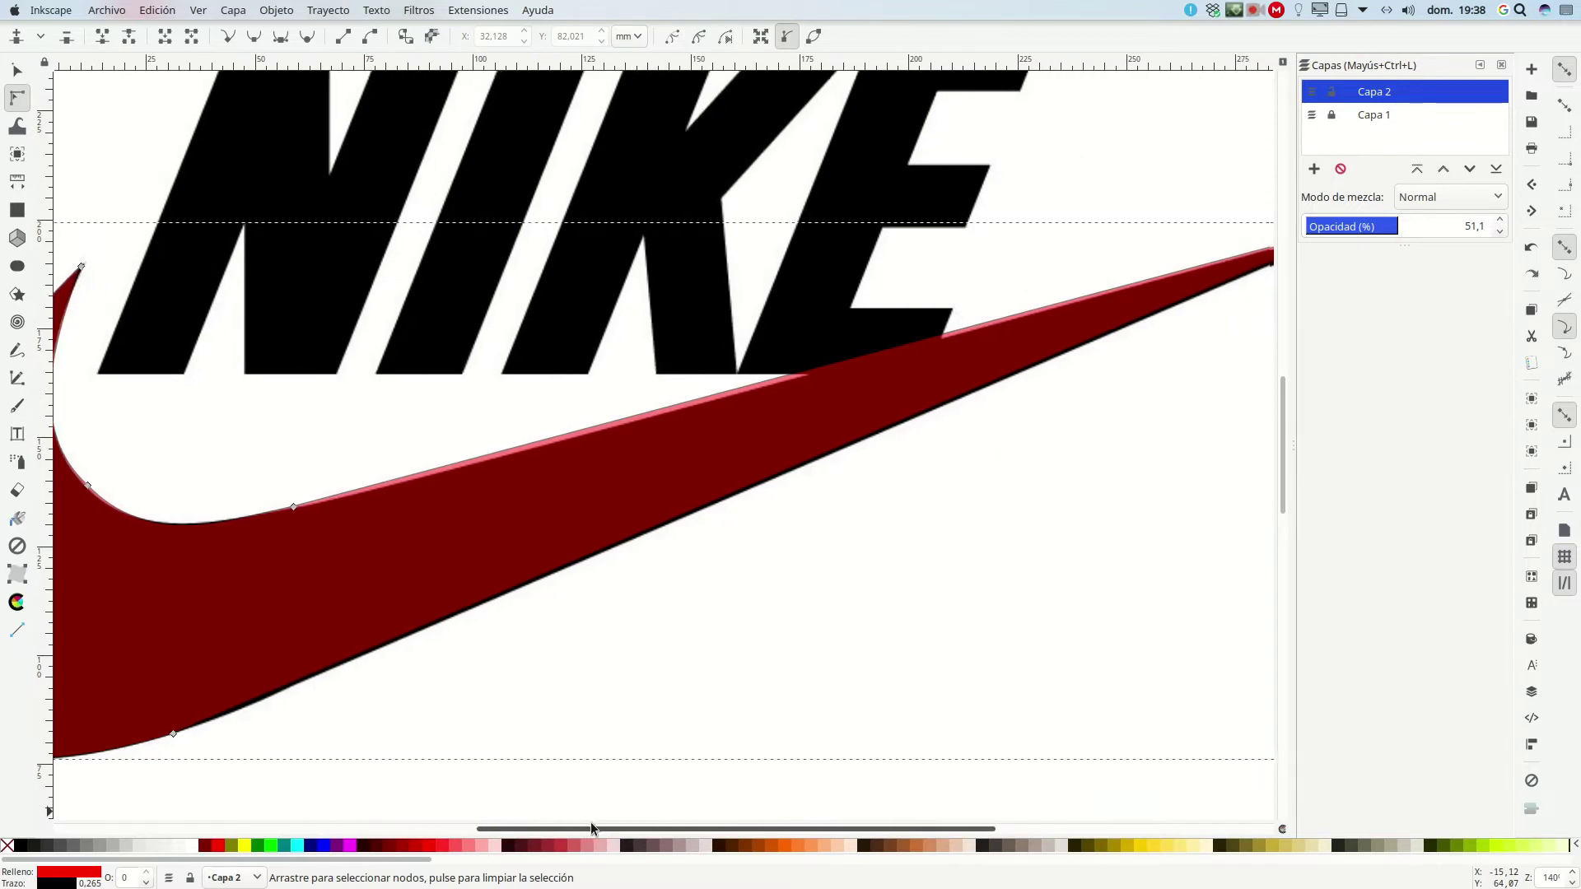
pyautogui.moveTo(591, 828); pyautogui.dragTo(649, 829)
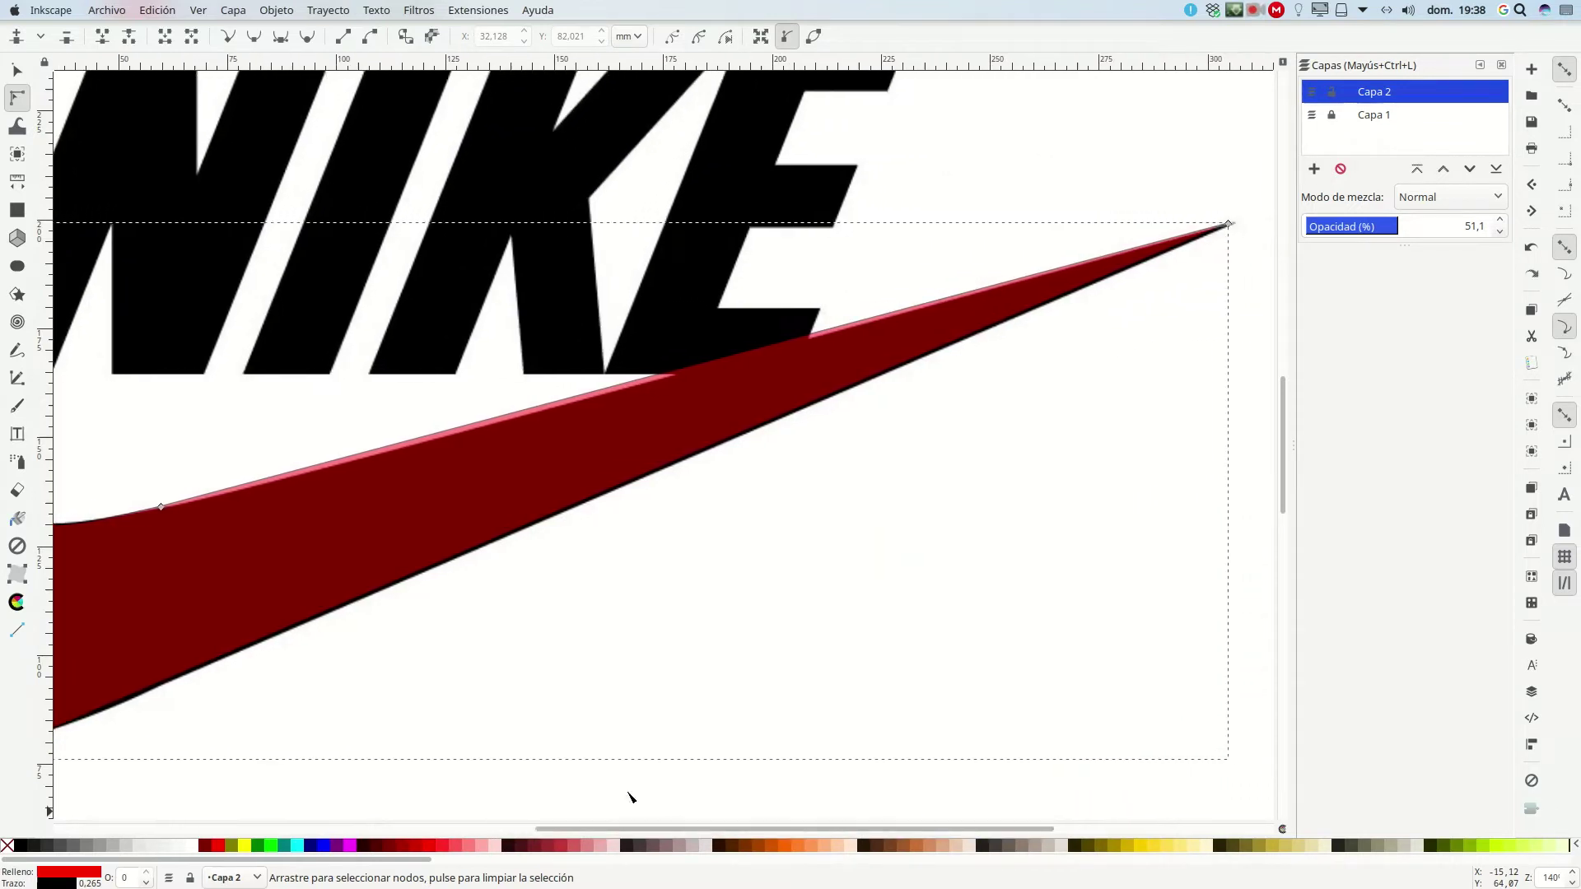
pyautogui.moveTo(1228, 223); pyautogui.dragTo(1236, 224)
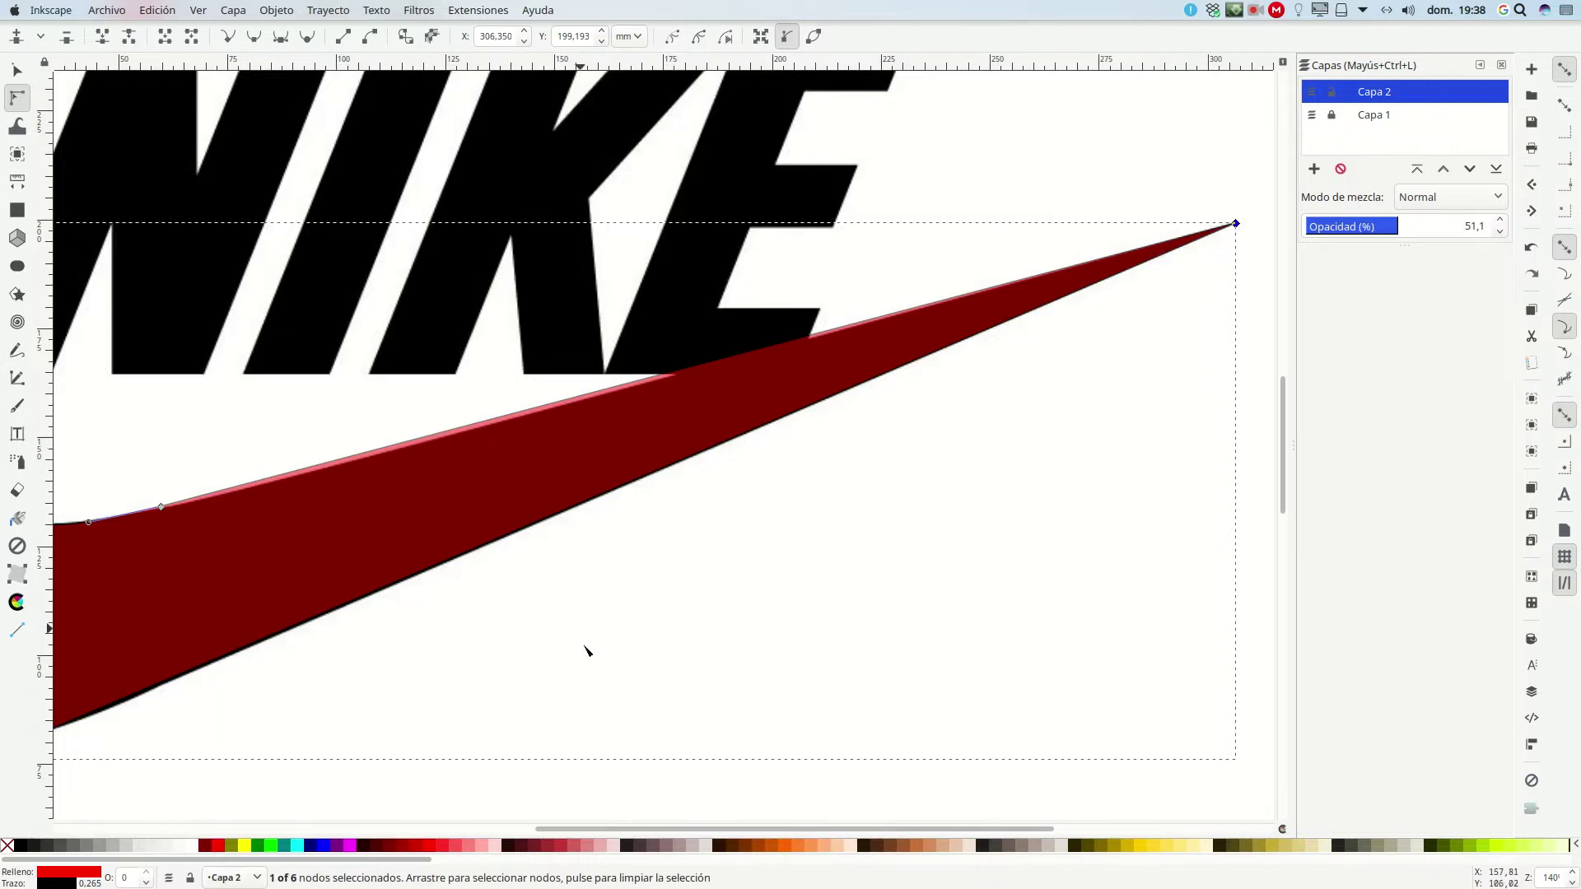
pyautogui.moveTo(599, 825); pyautogui.dragTo(445, 824)
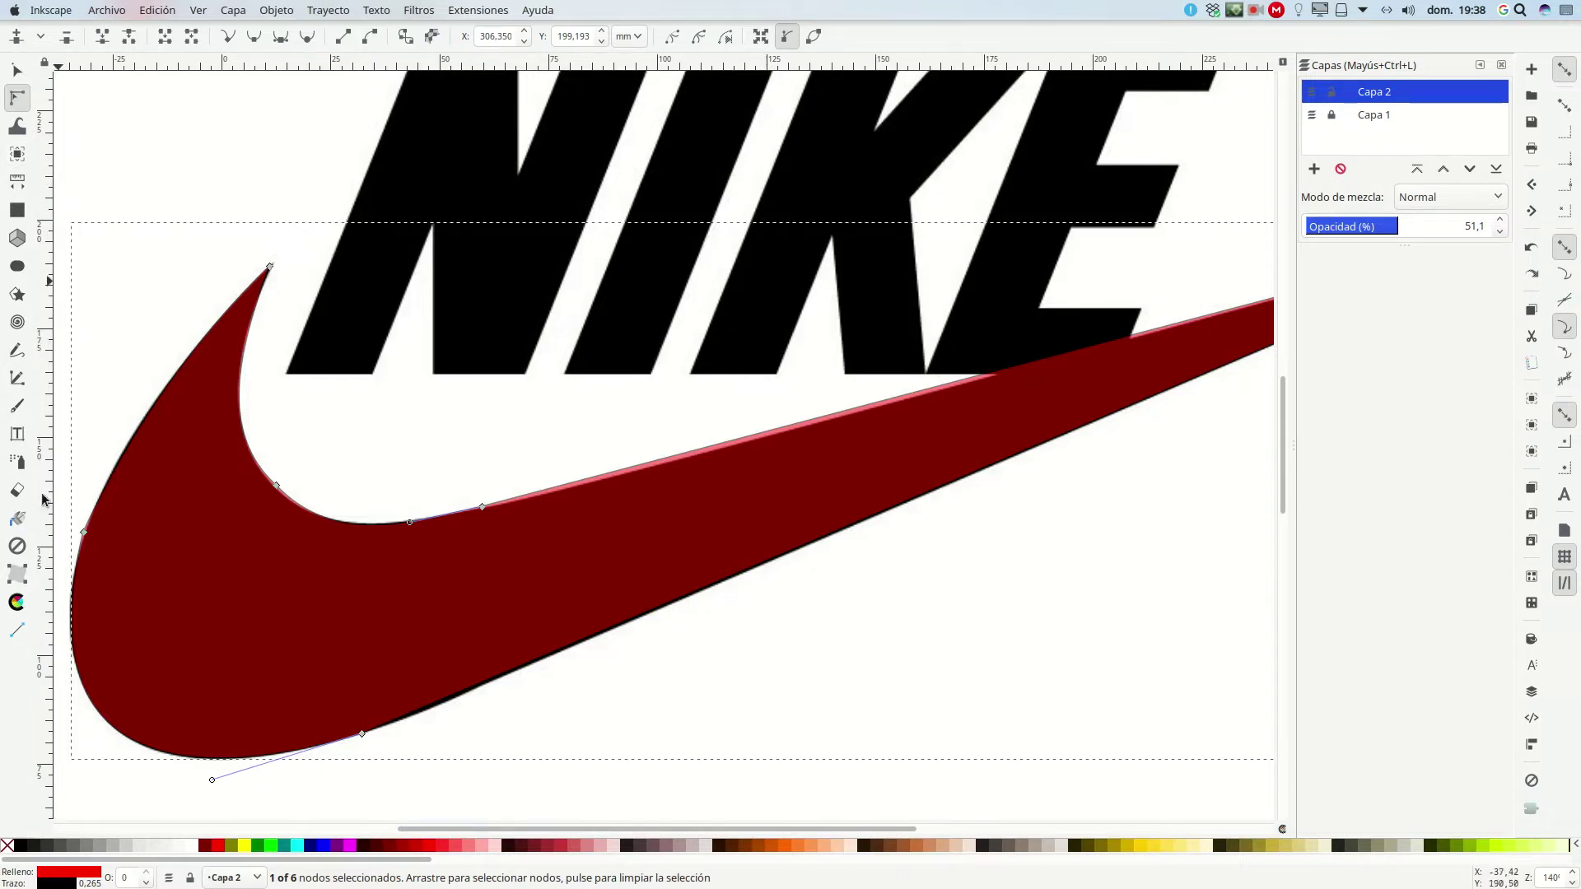
pyautogui.press('-')
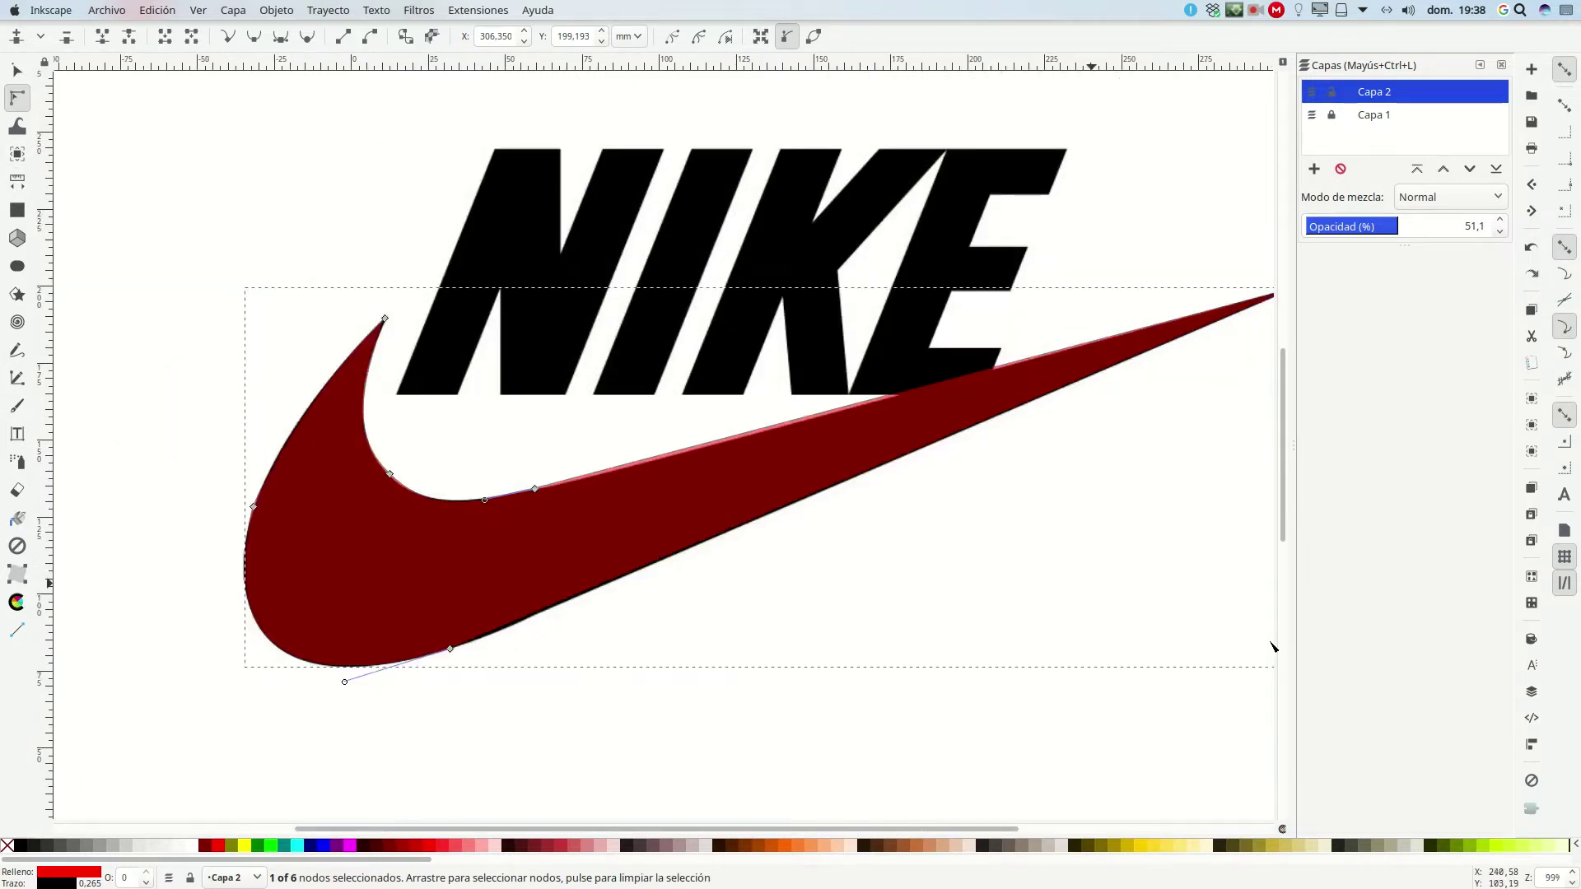
pyautogui.press('-')
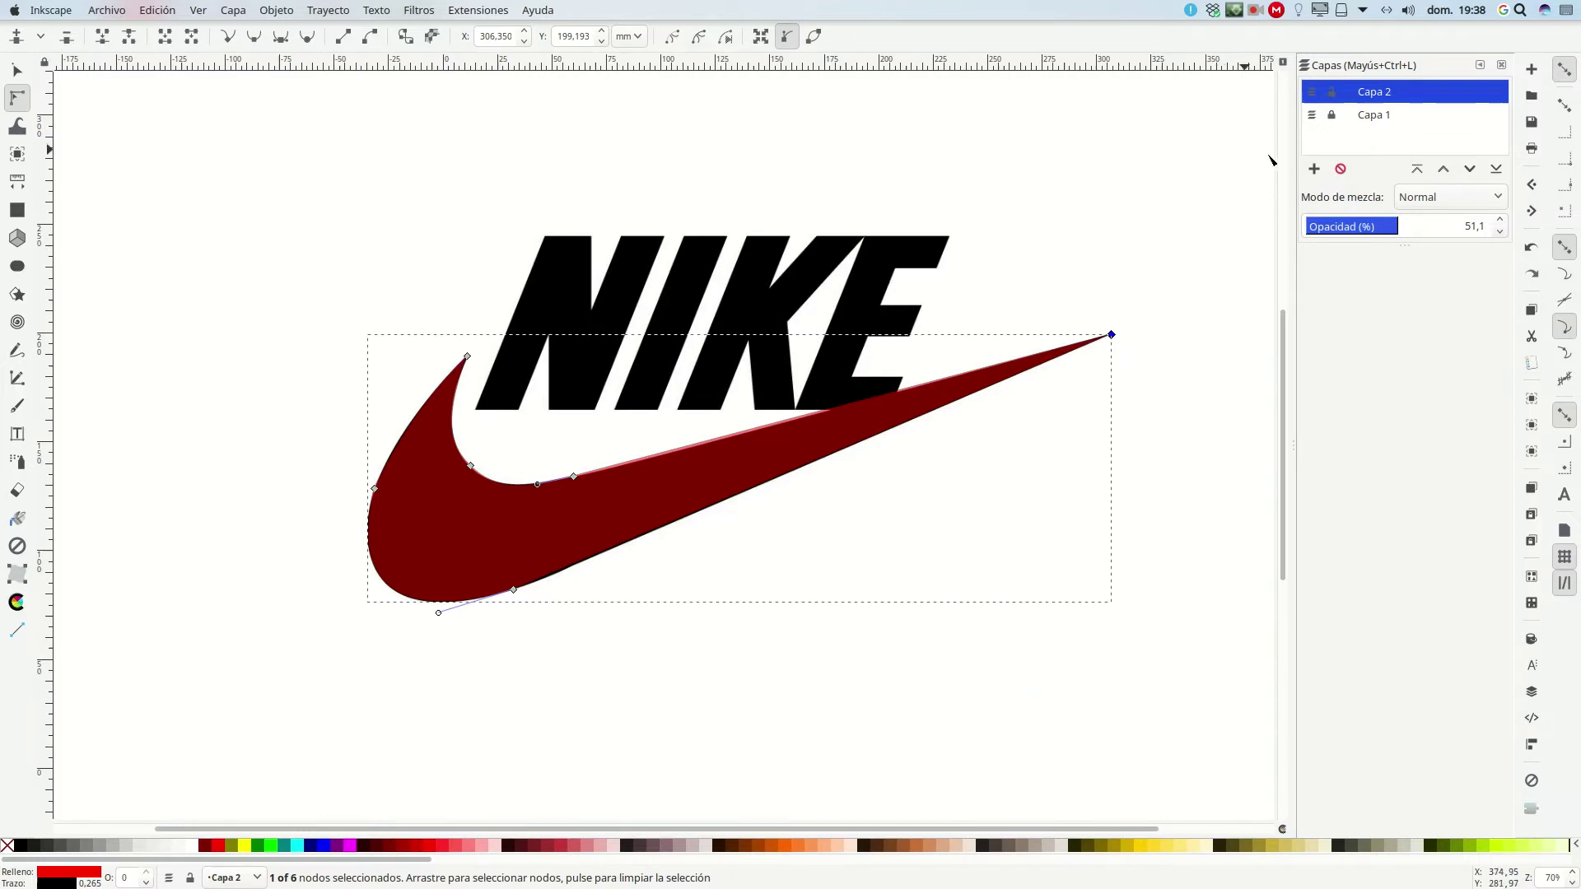
# Hide the original NIKE logo layer and zoom back in on the red swoosh.
pyautogui.click(1312, 116)
pyautogui.click(196, 315)
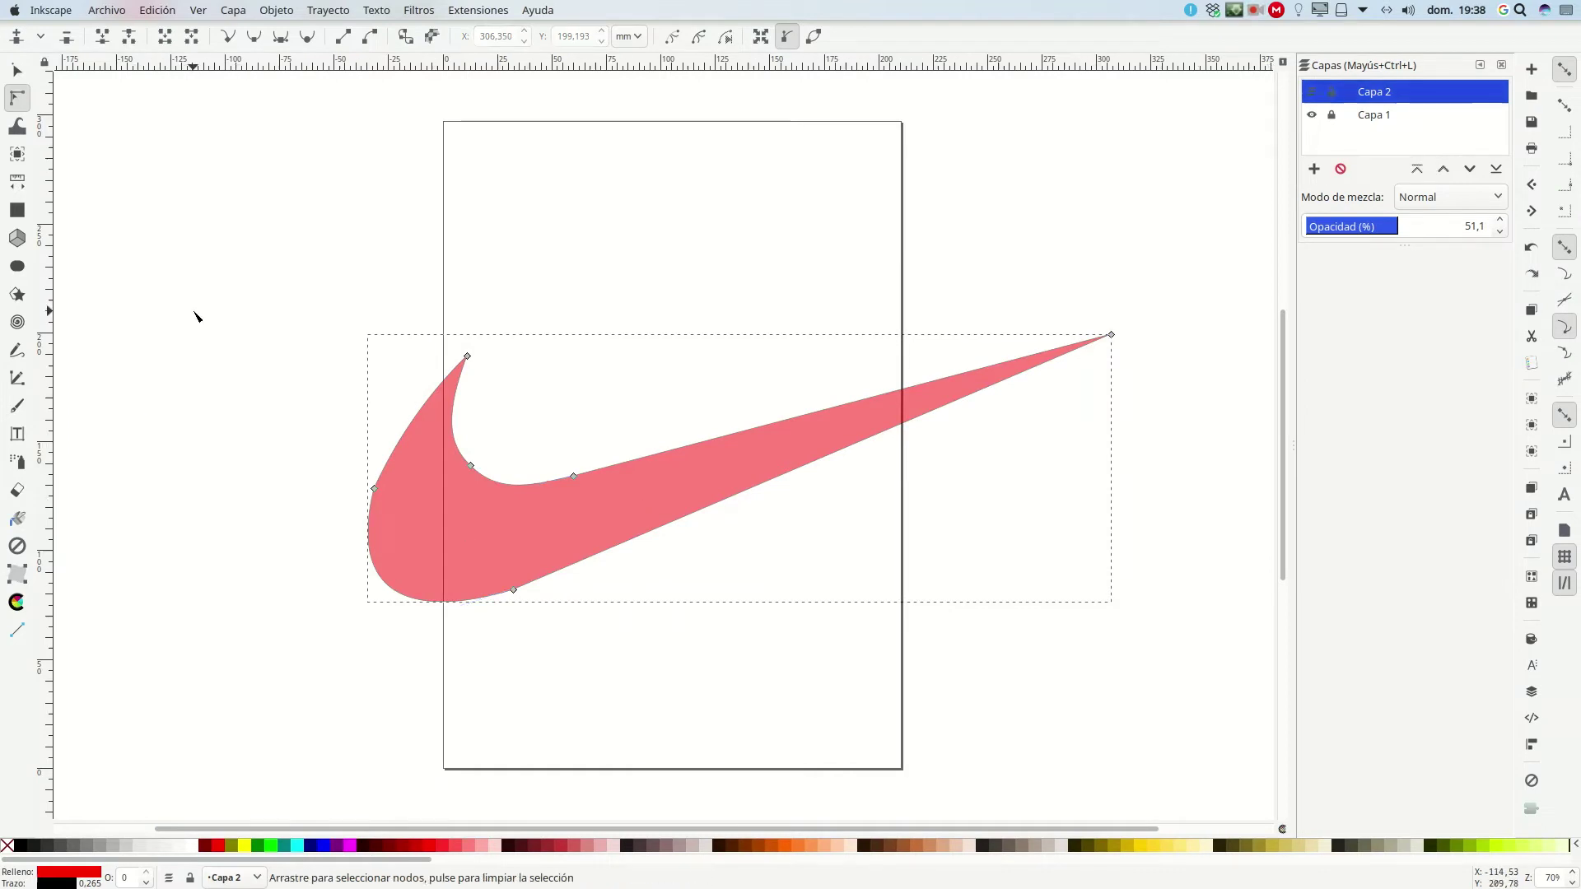
pyautogui.press('s')
pyautogui.click(204, 359)
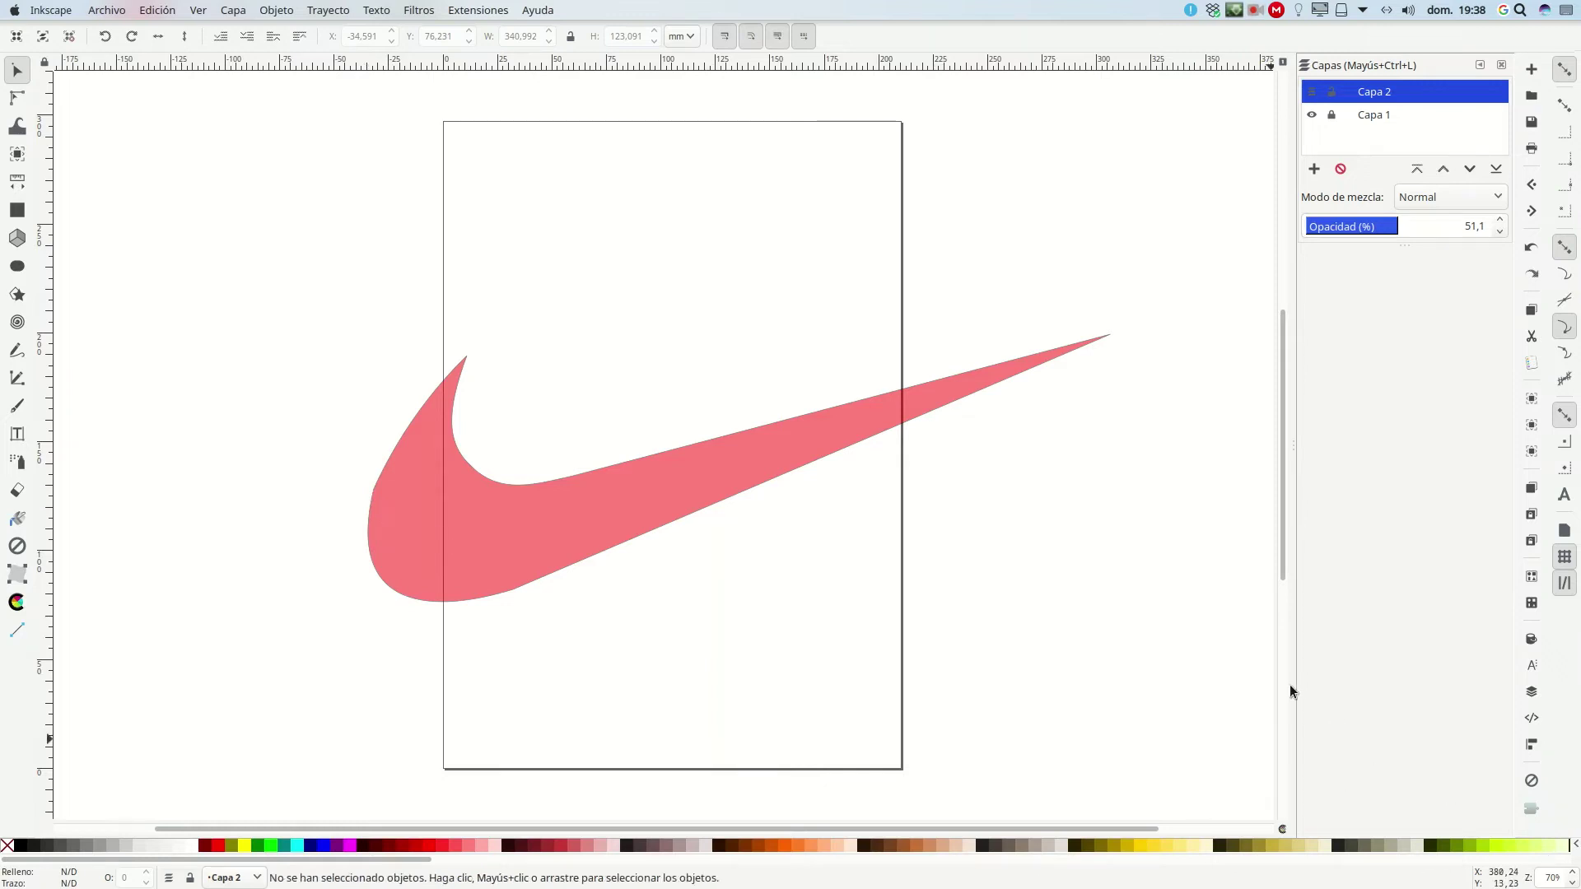
pyautogui.press('+')
pyautogui.press('+')
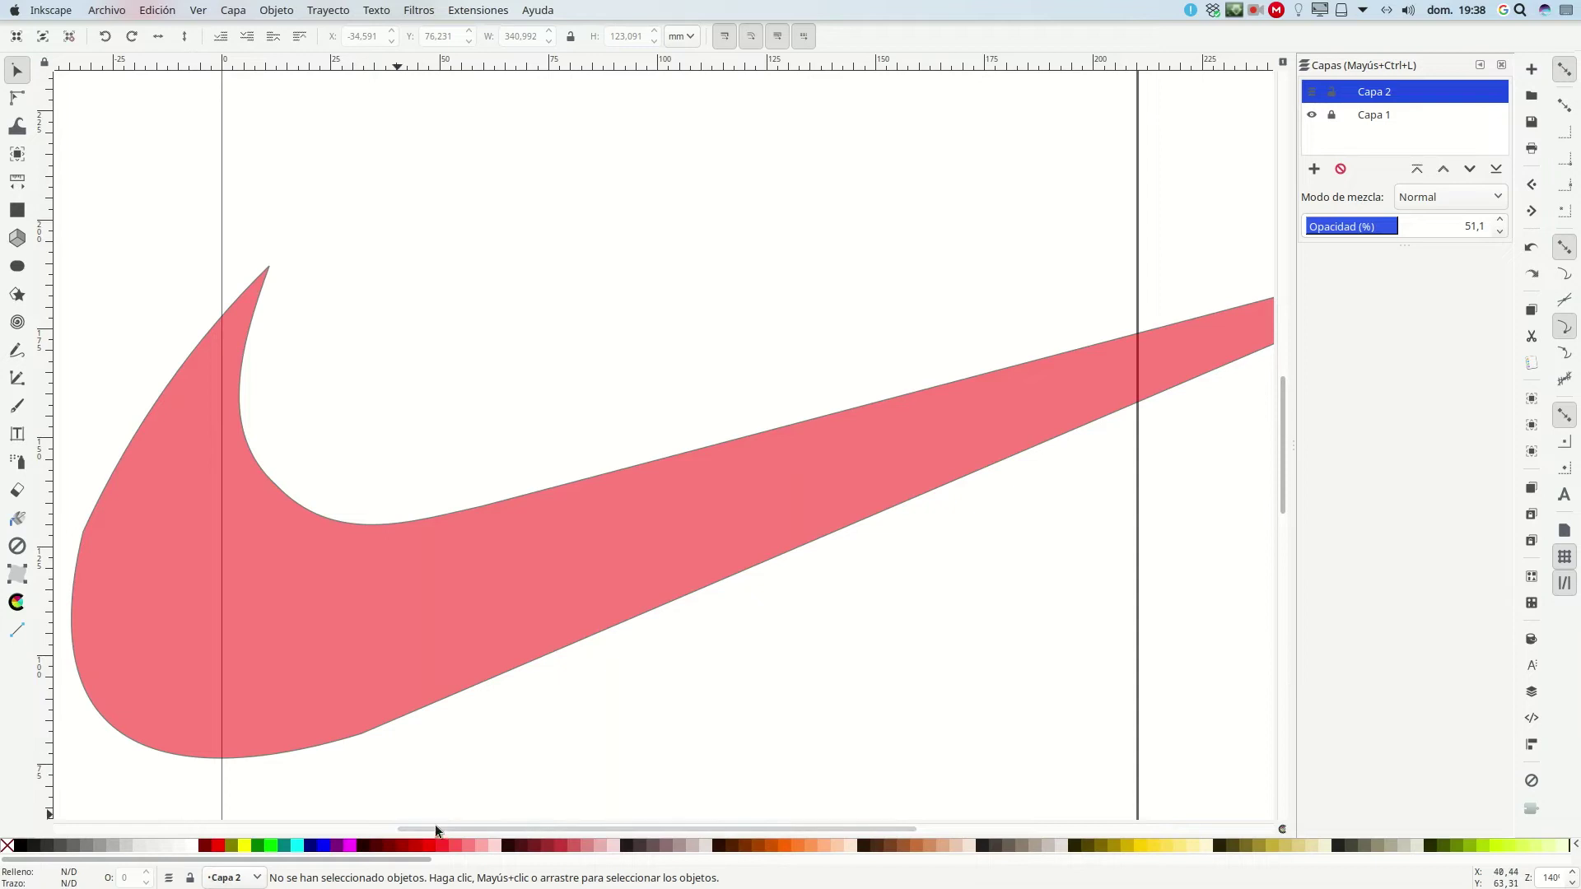
pyautogui.moveTo(425, 827); pyautogui.dragTo(349, 828)
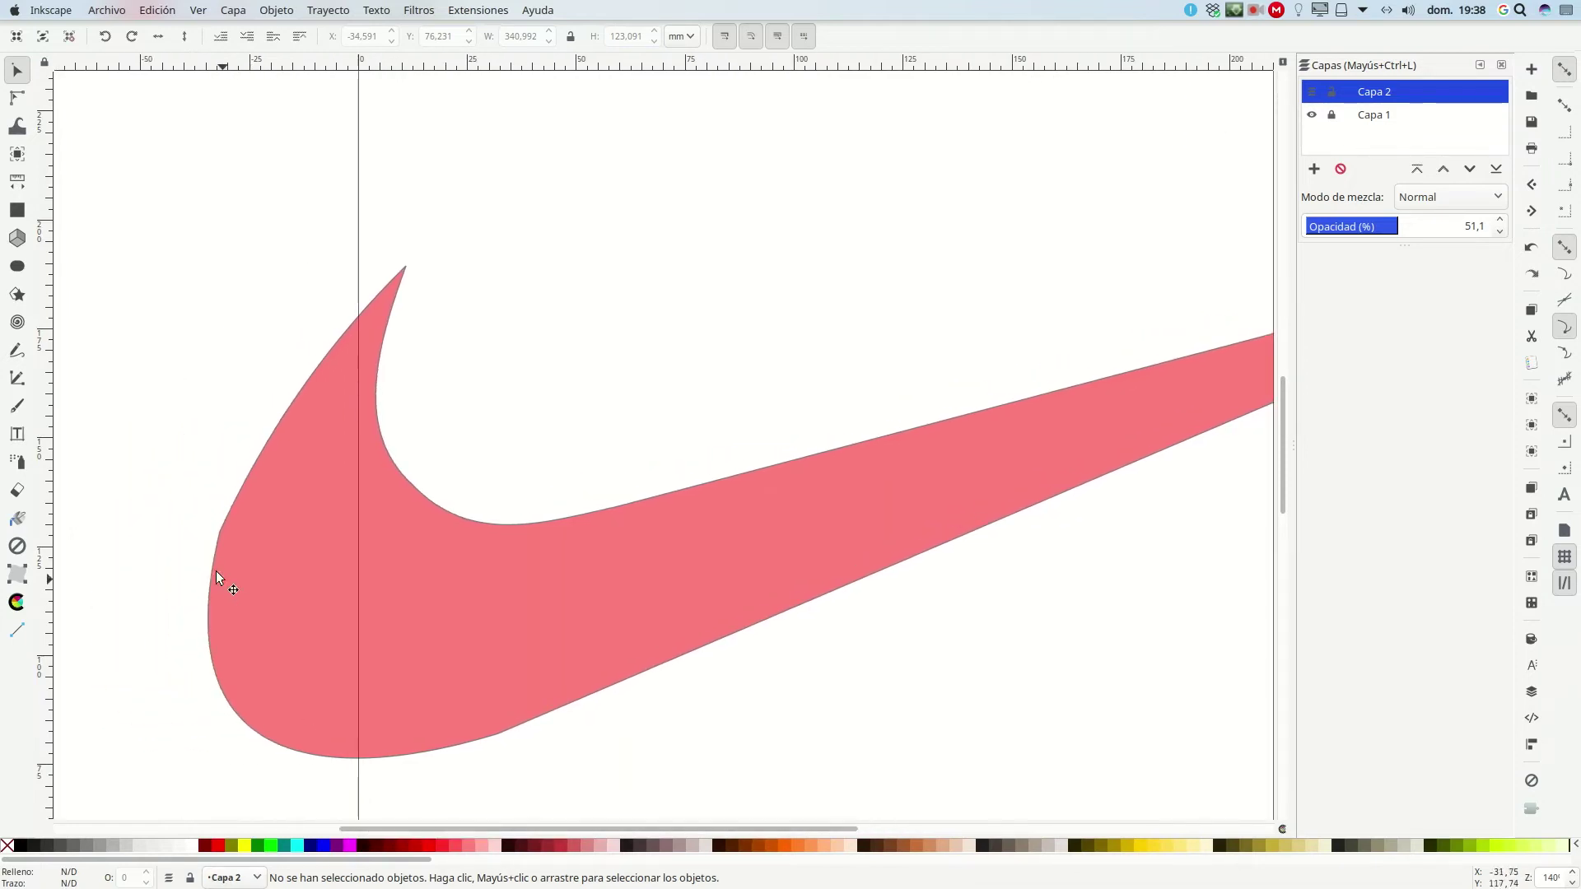
# Make the swoosh's left node symmetric and smooth to round the lower-left curve.
pyautogui.click(16, 98)
pyautogui.click(229, 530)
pyautogui.click(220, 532)
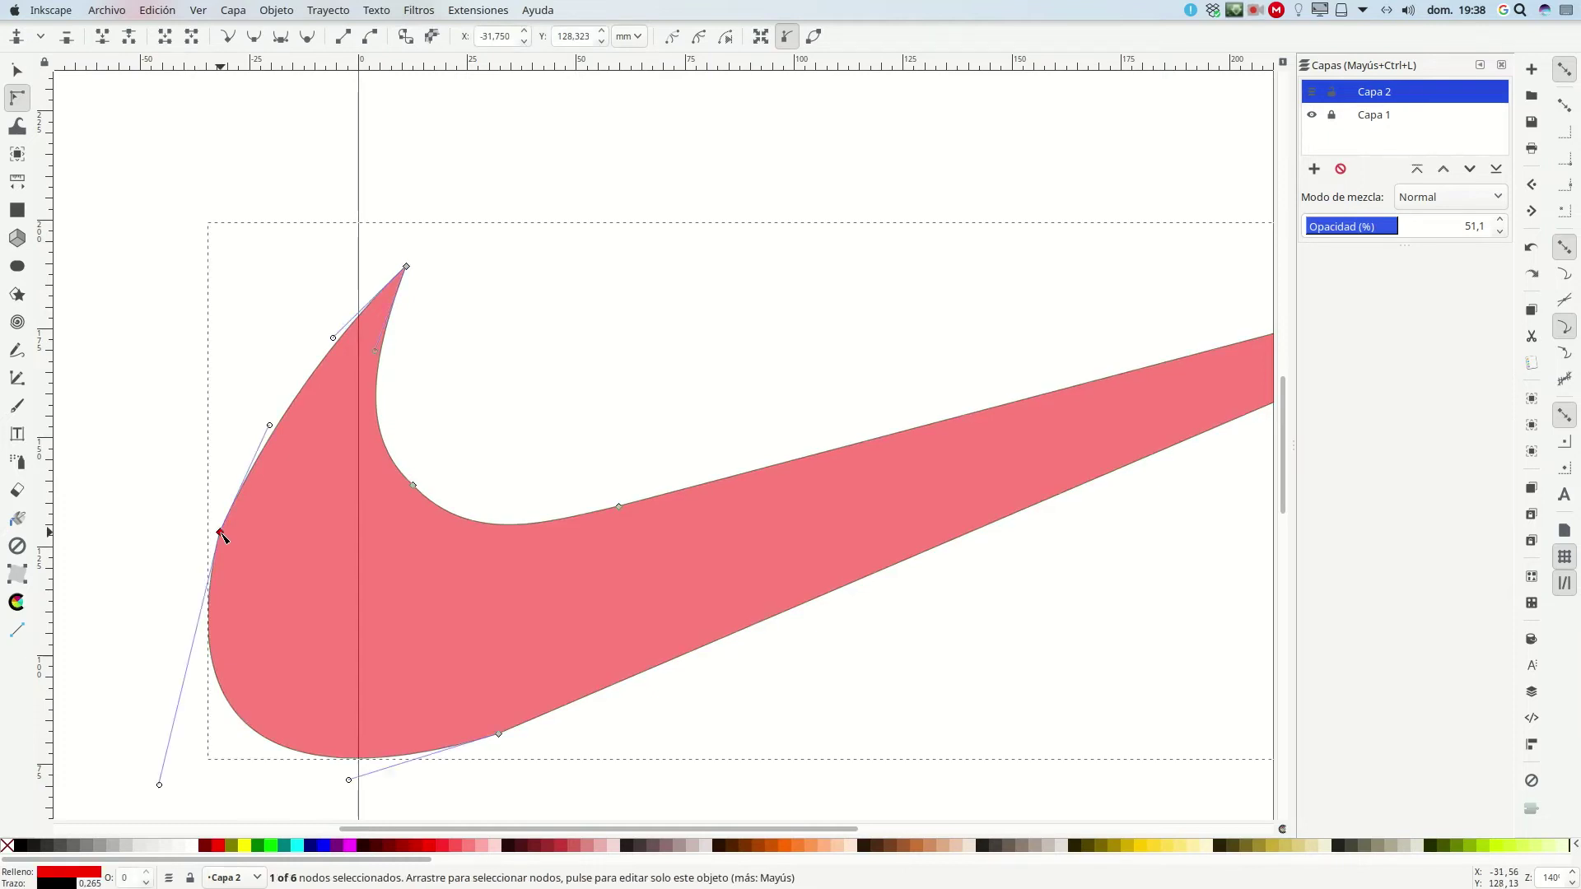
pyautogui.click(280, 37)
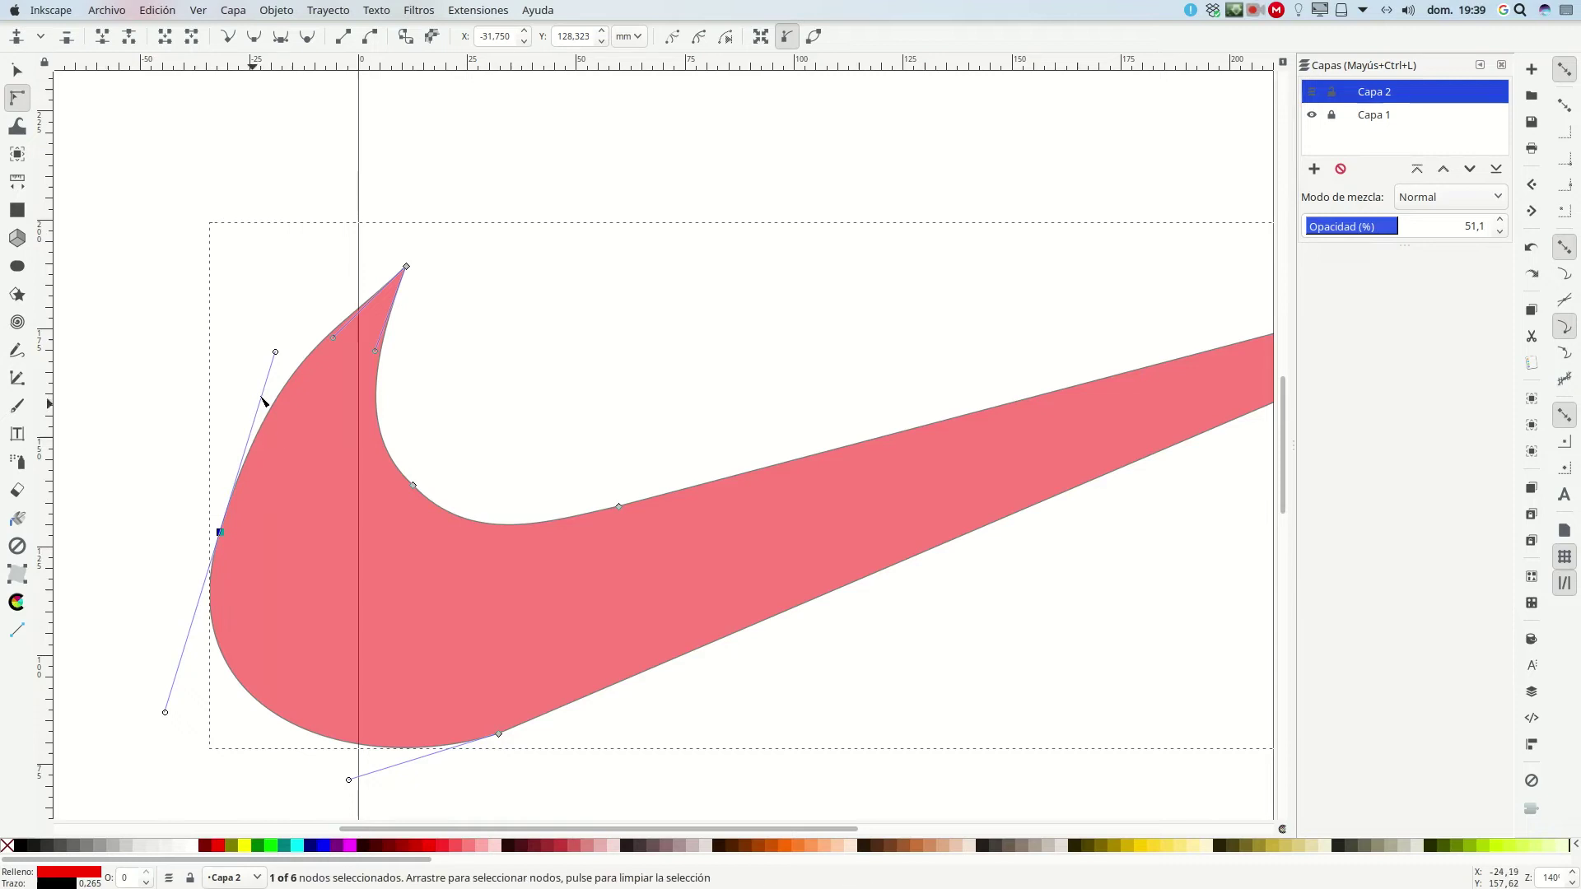
pyautogui.click(197, 515)
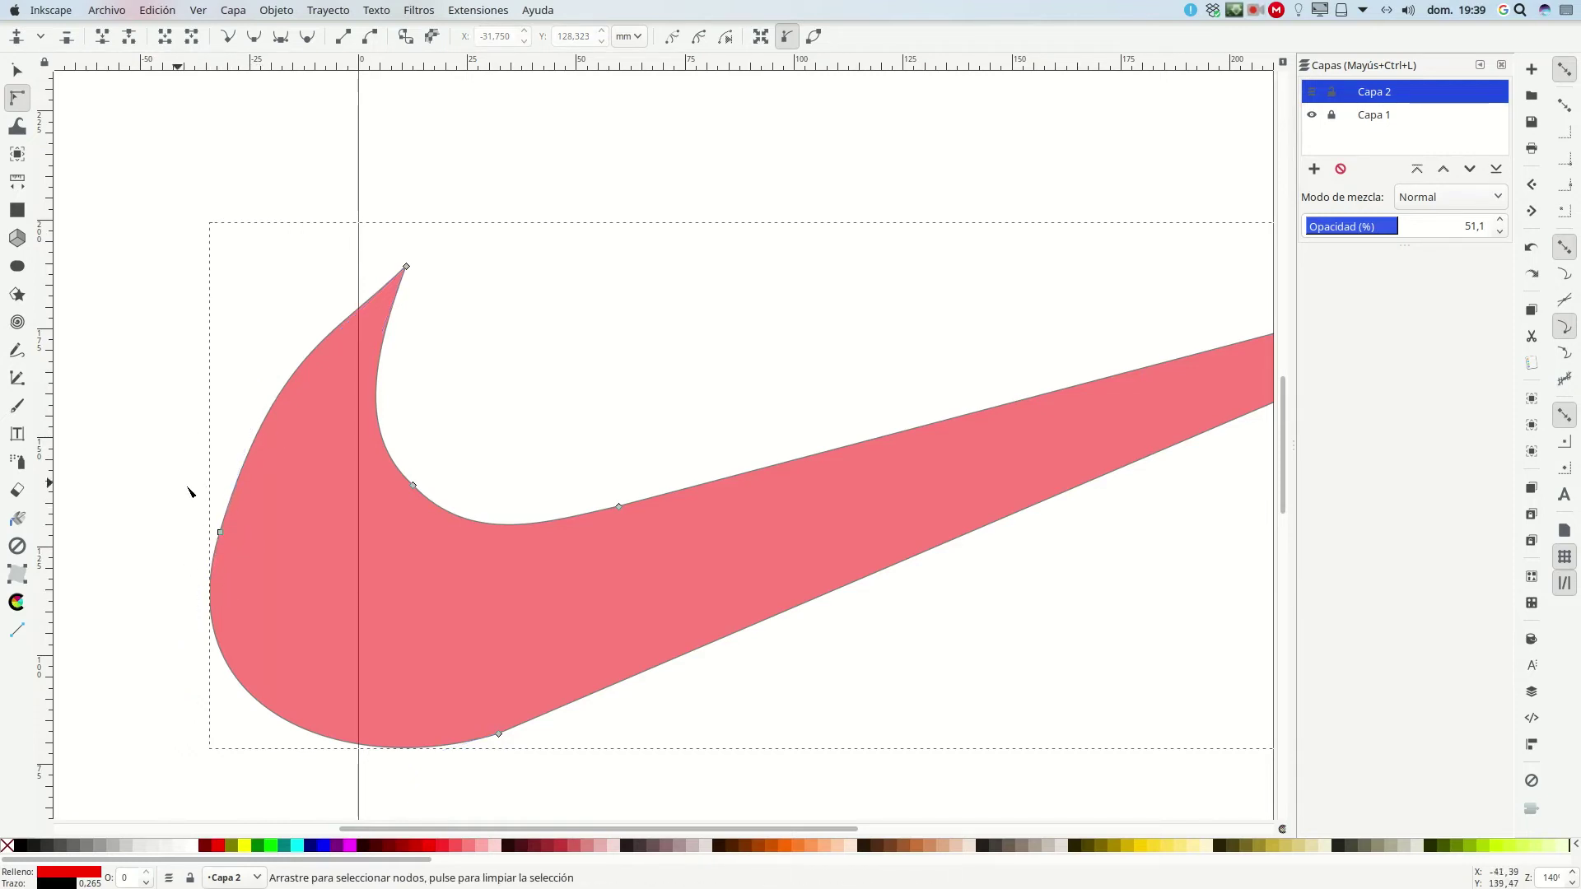
pyautogui.click(219, 533)
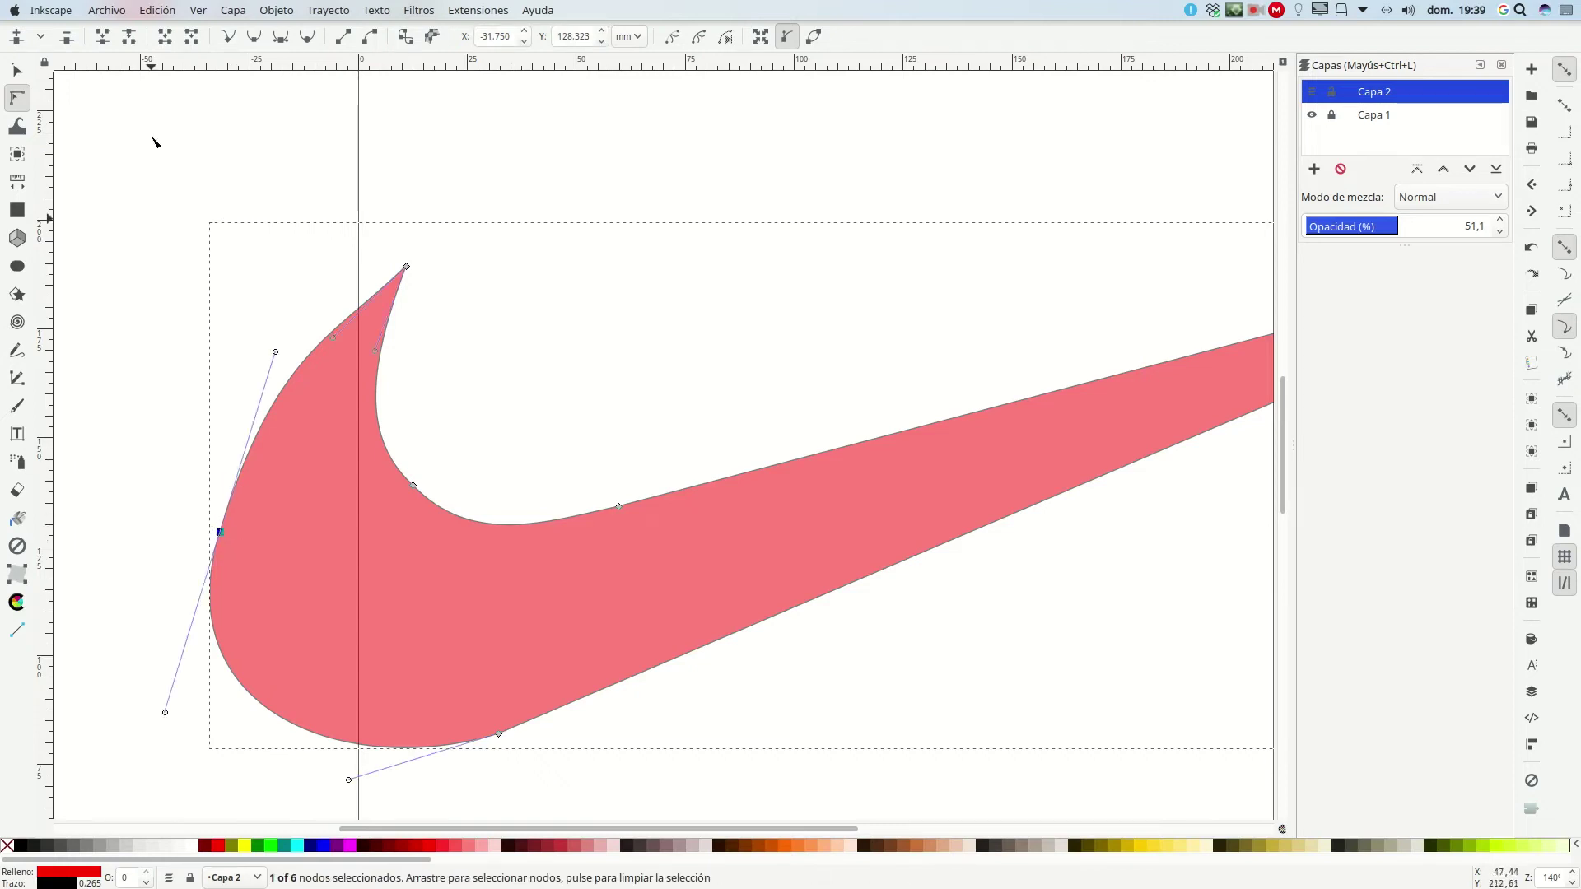
pyautogui.click(256, 44)
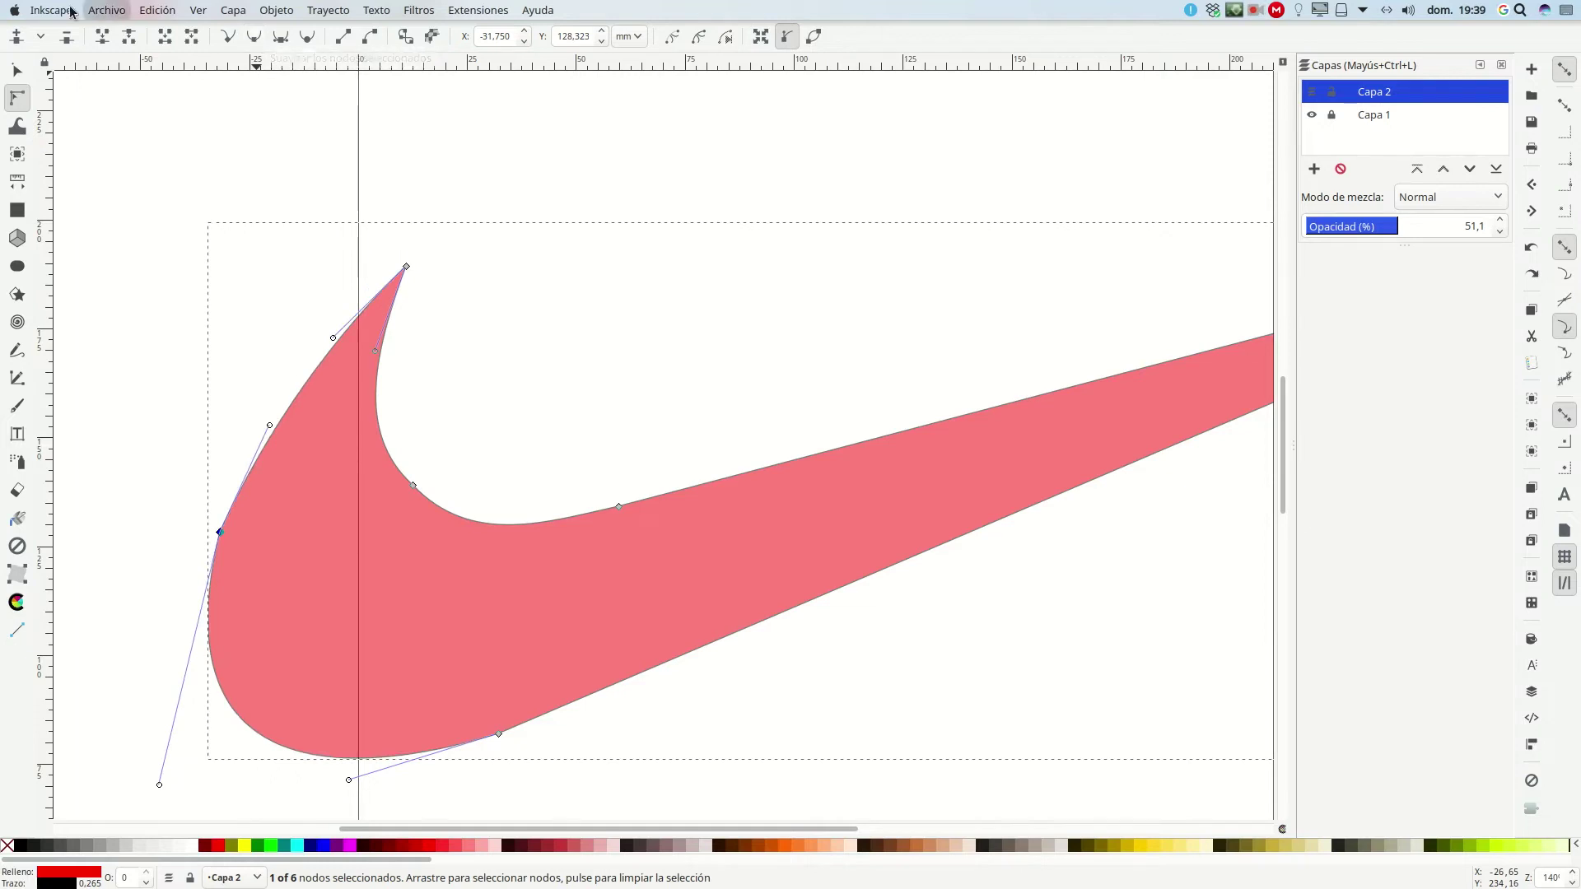
pyautogui.click(253, 43)
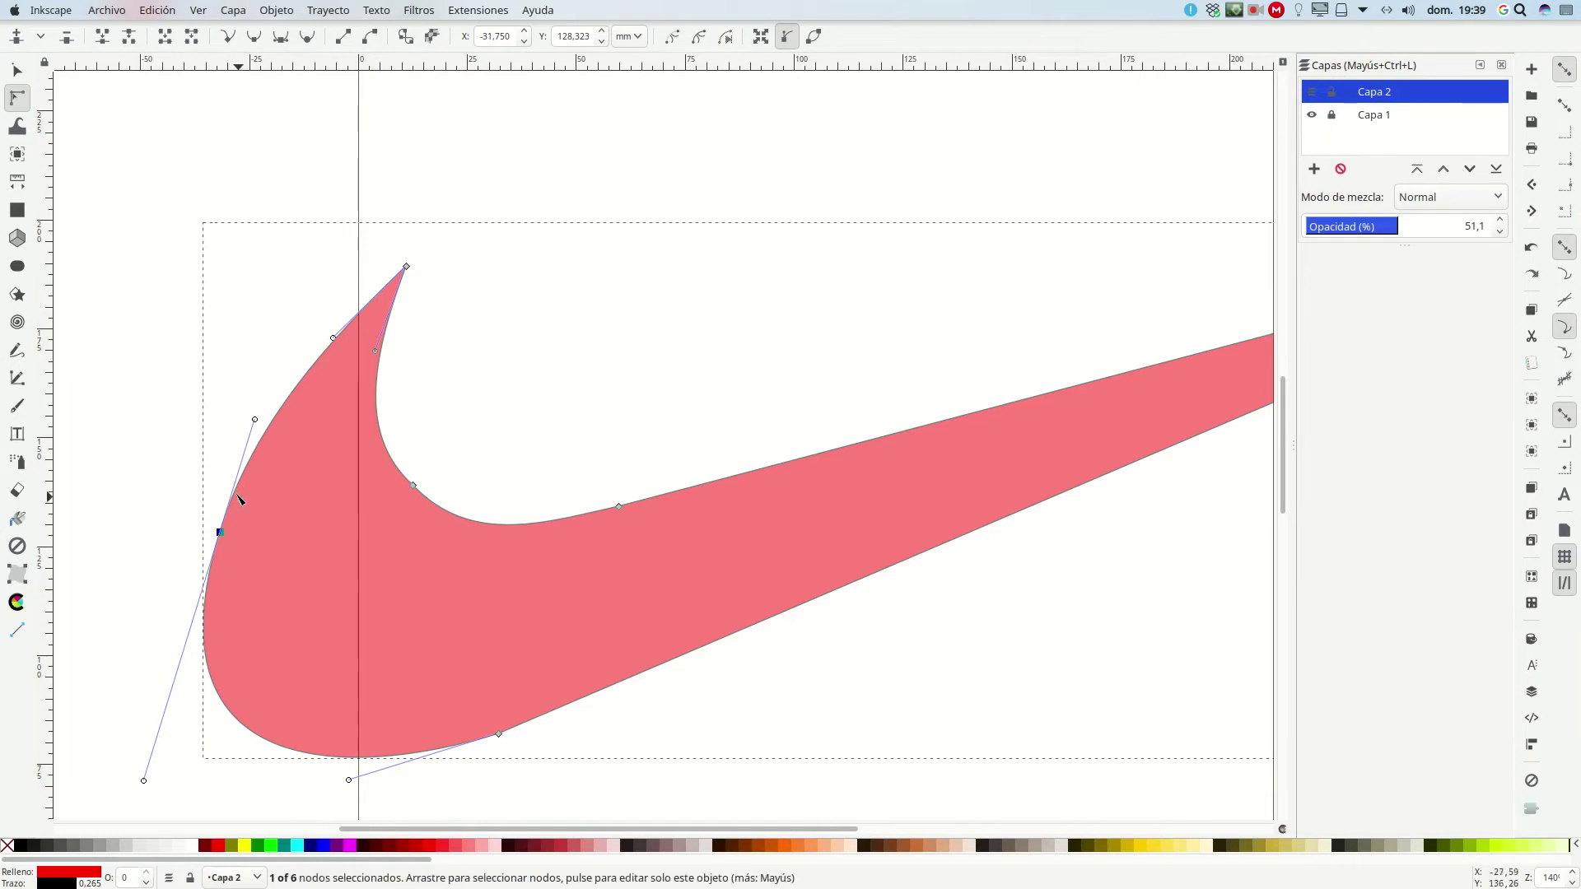
pyautogui.click(196, 365)
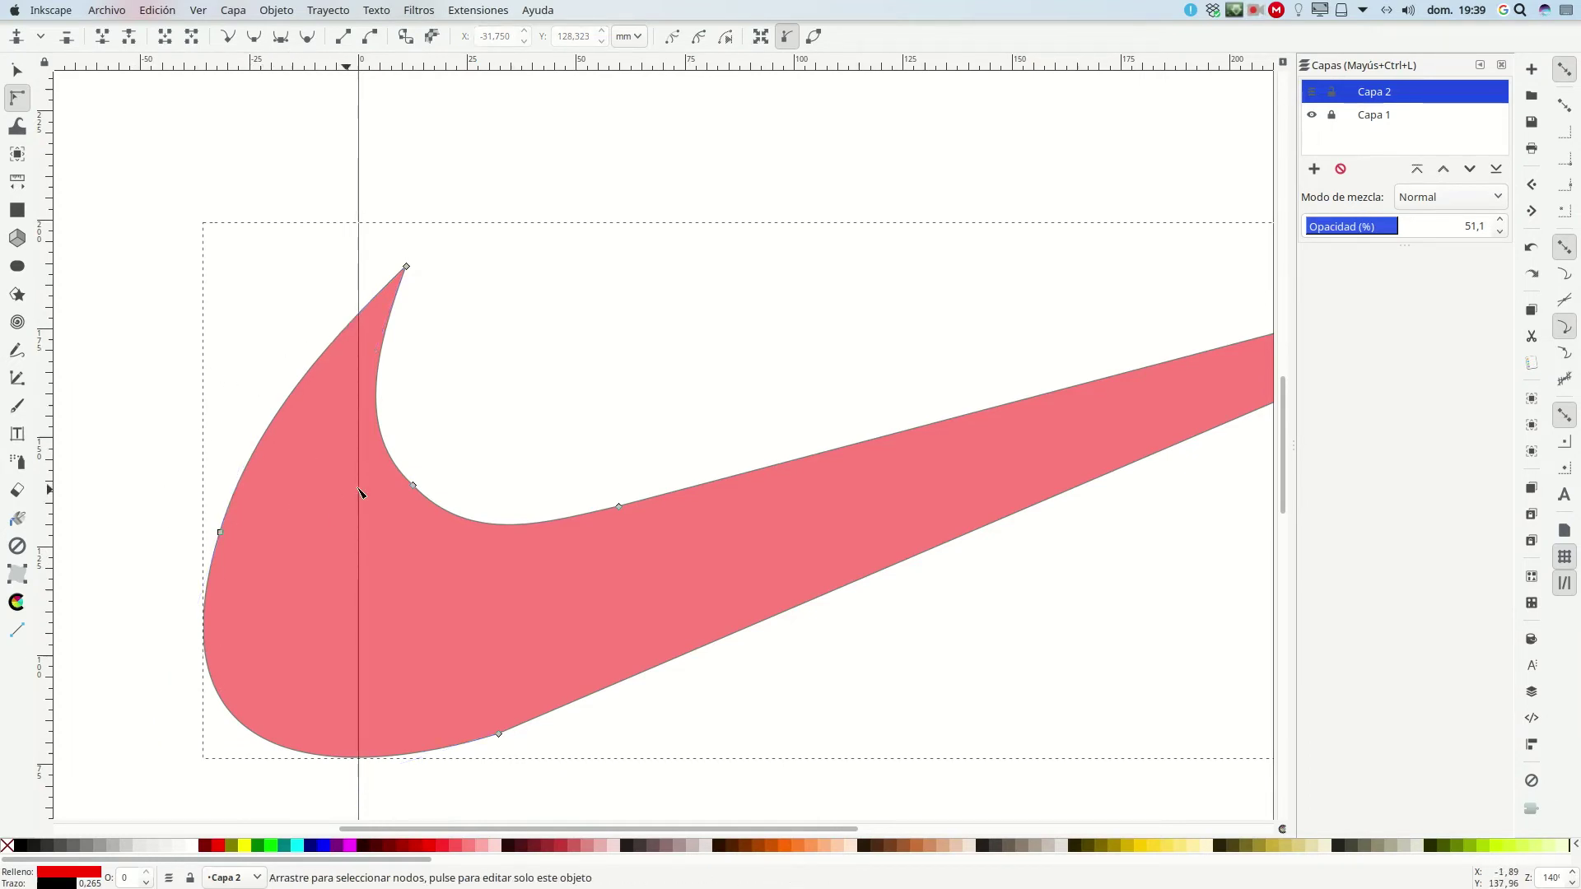
# Reshape the inner-curve node, make it smooth, and zoom out to the page.
pyautogui.click(415, 487)
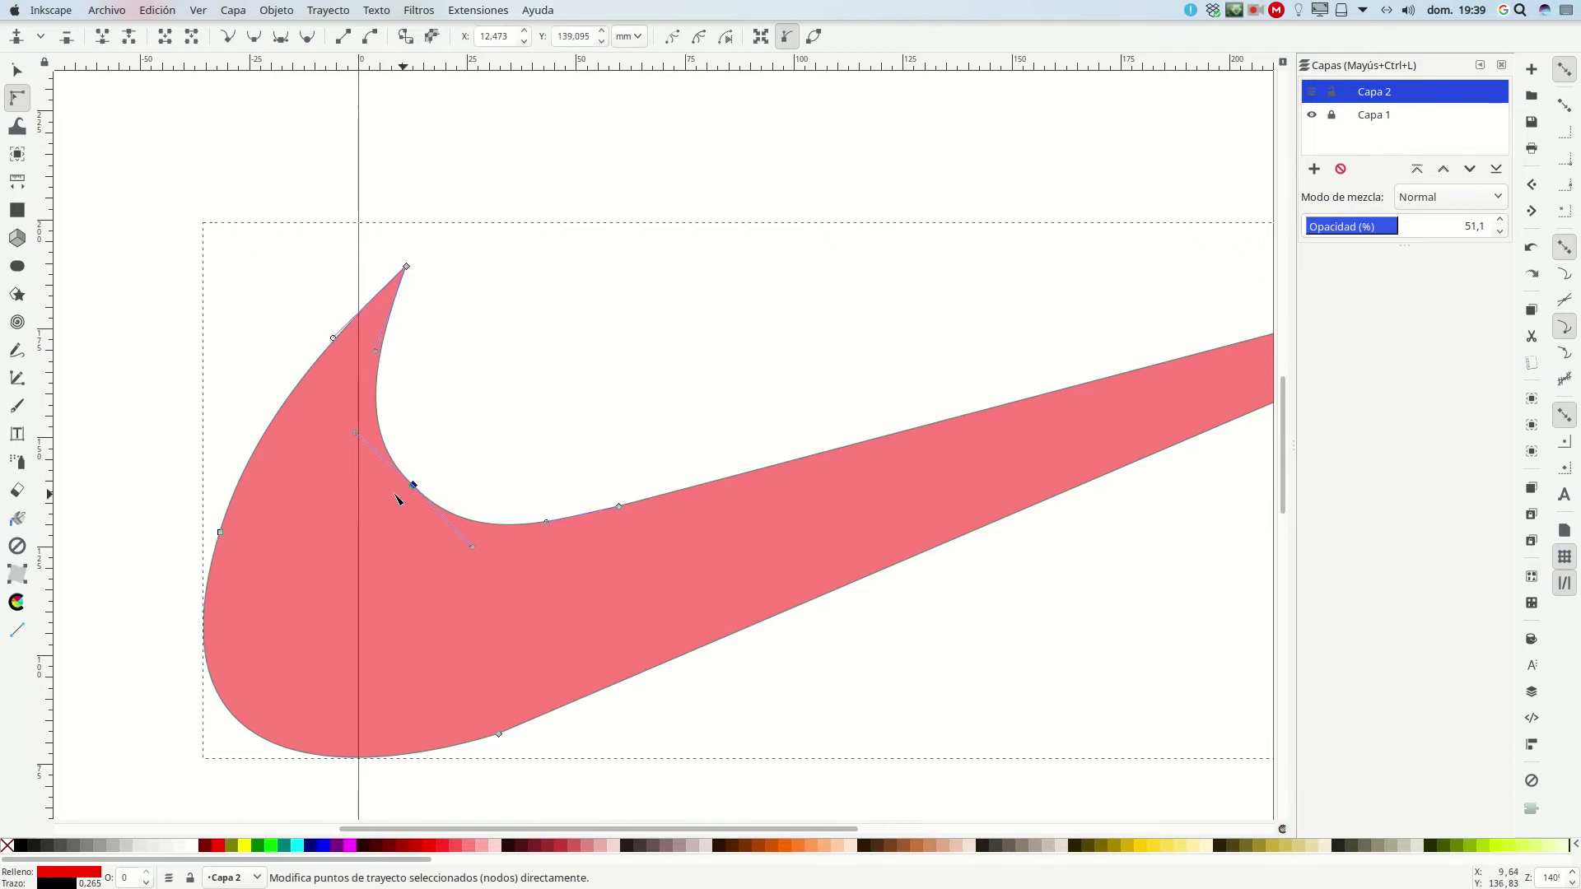
pyautogui.moveTo(356, 436); pyautogui.dragTo(368, 428)
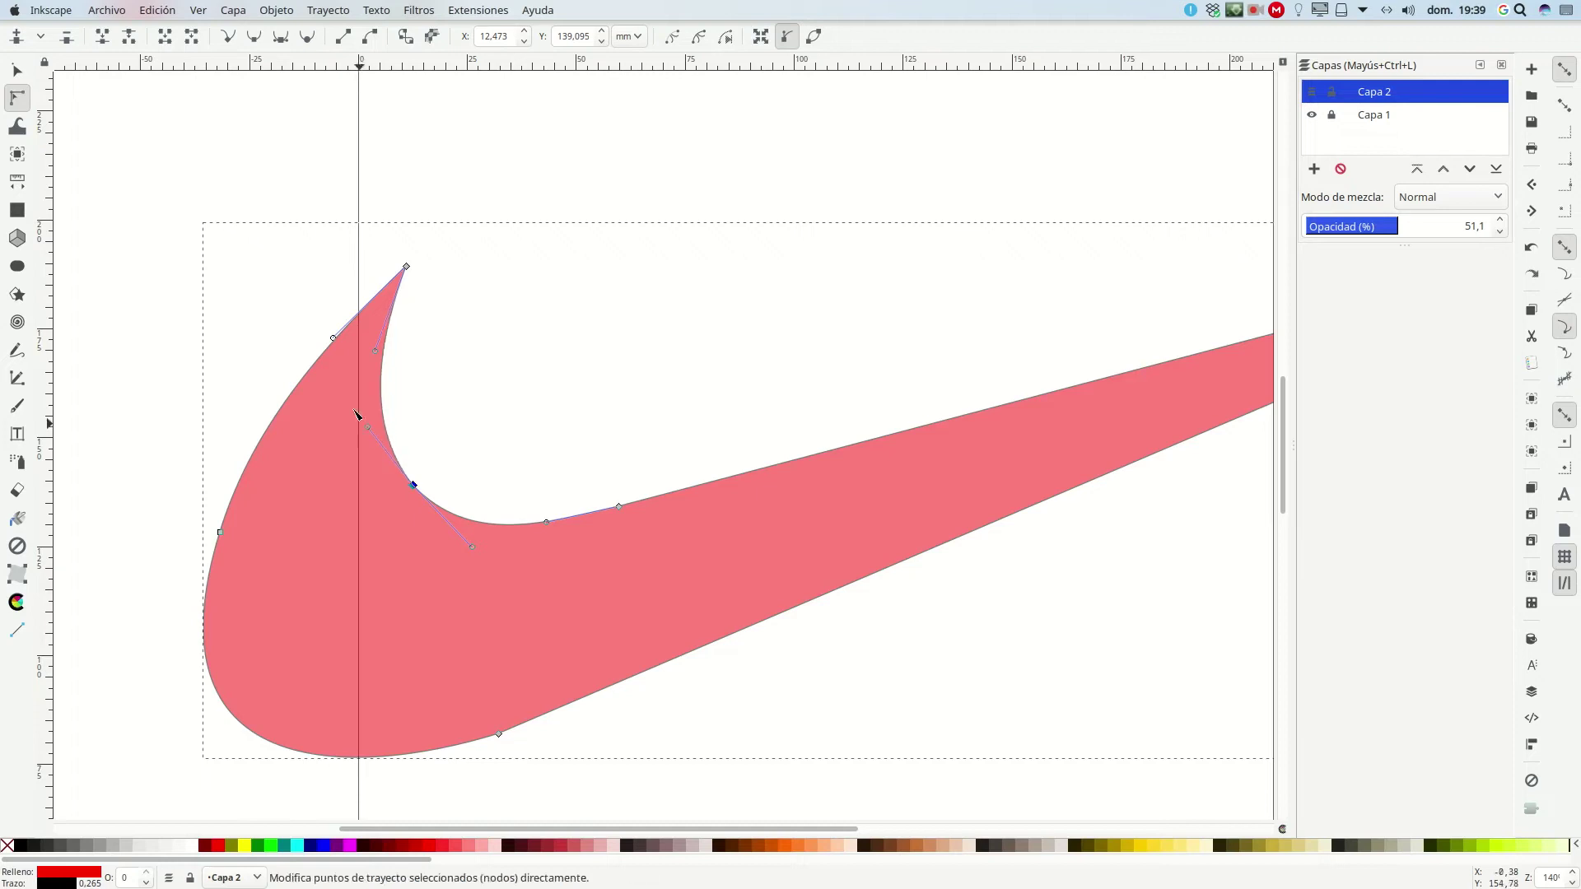
pyautogui.click(259, 39)
pyautogui.click(522, 452)
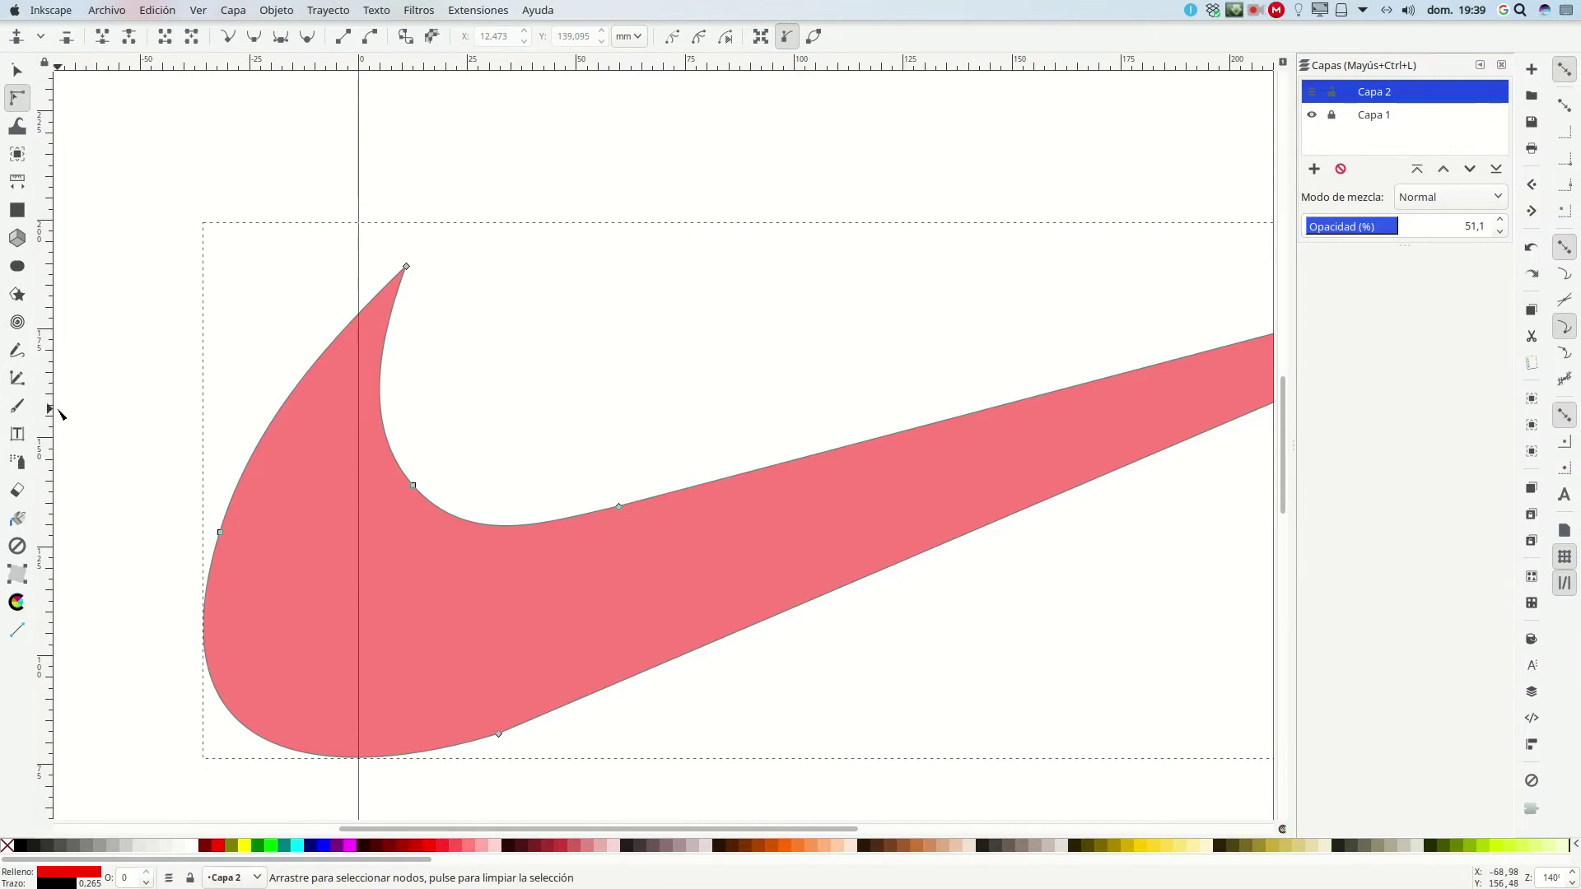
pyautogui.press('-')
pyautogui.press('-')
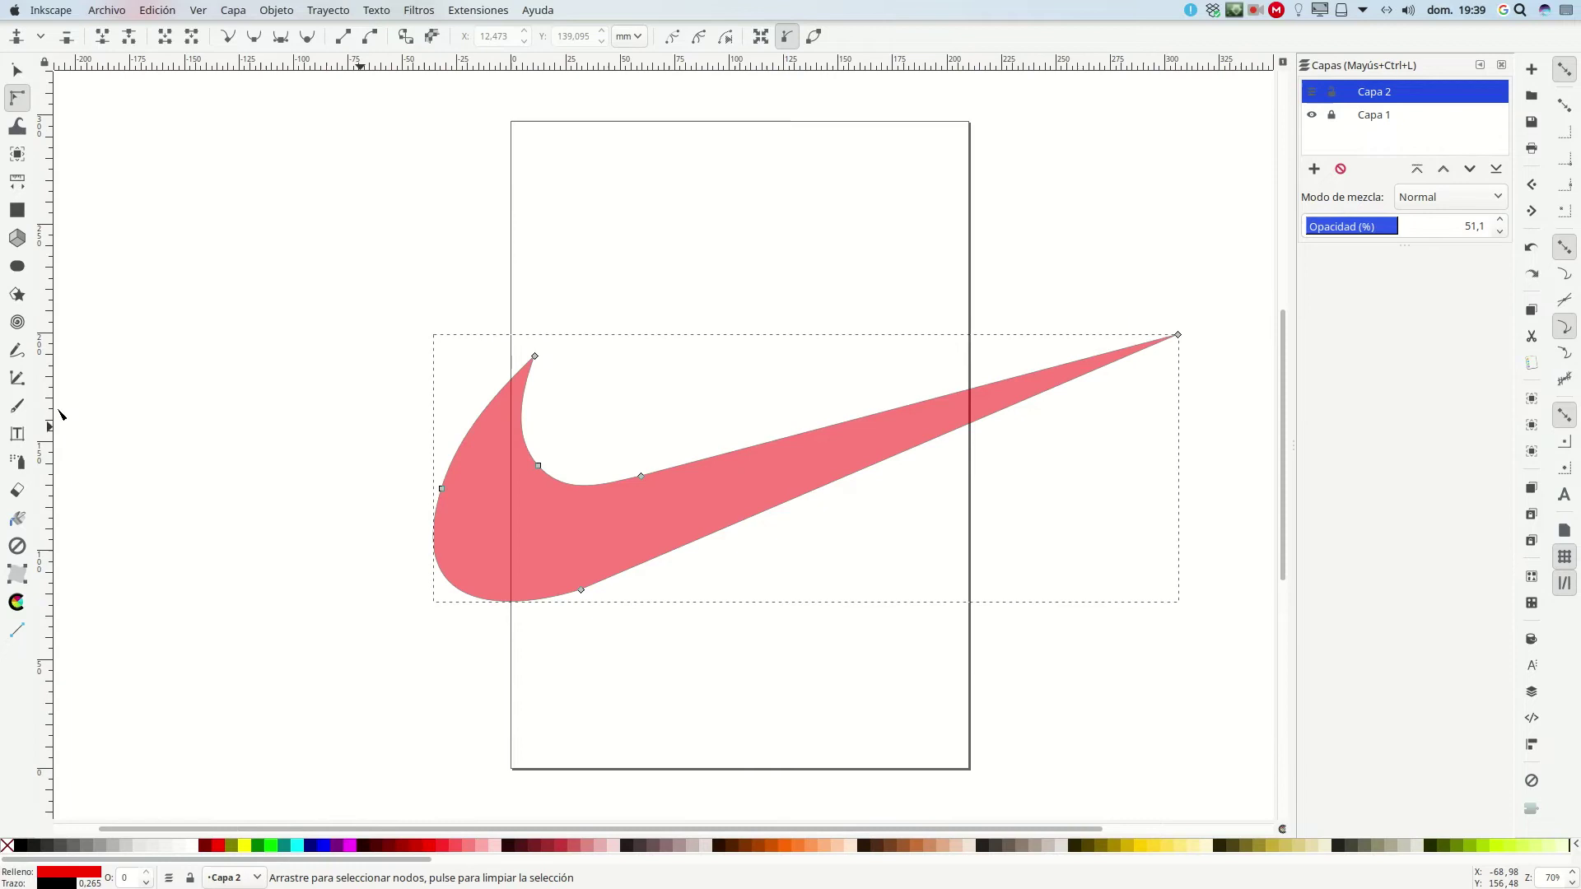
# Raise Capa 2's opacity to 100 and fill the swoosh black.
pyautogui.click(319, 371)
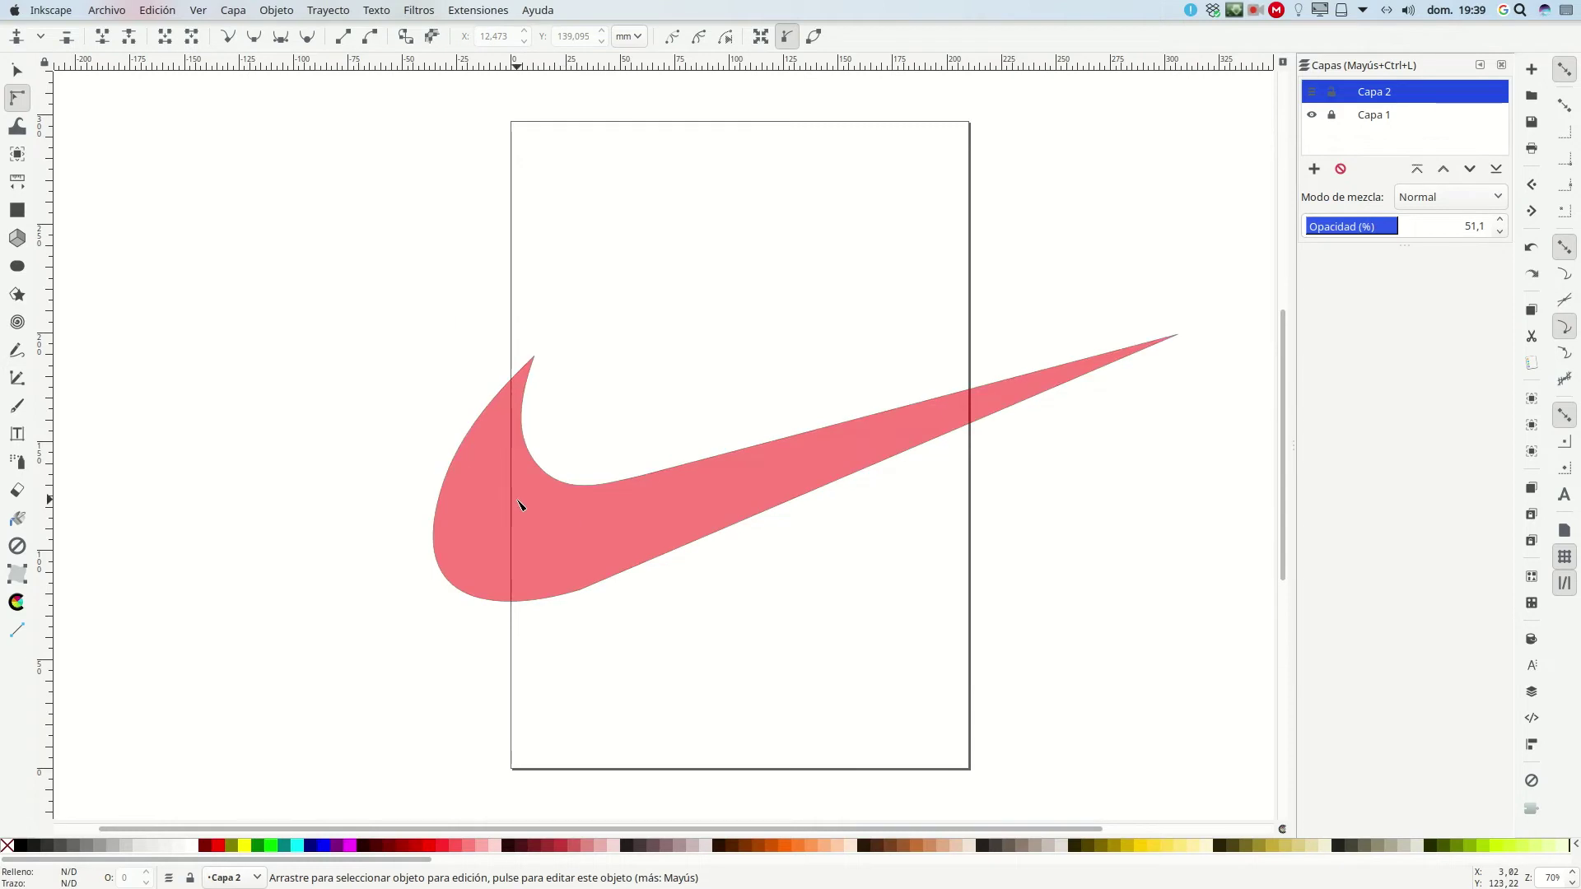
pyautogui.click(16, 70)
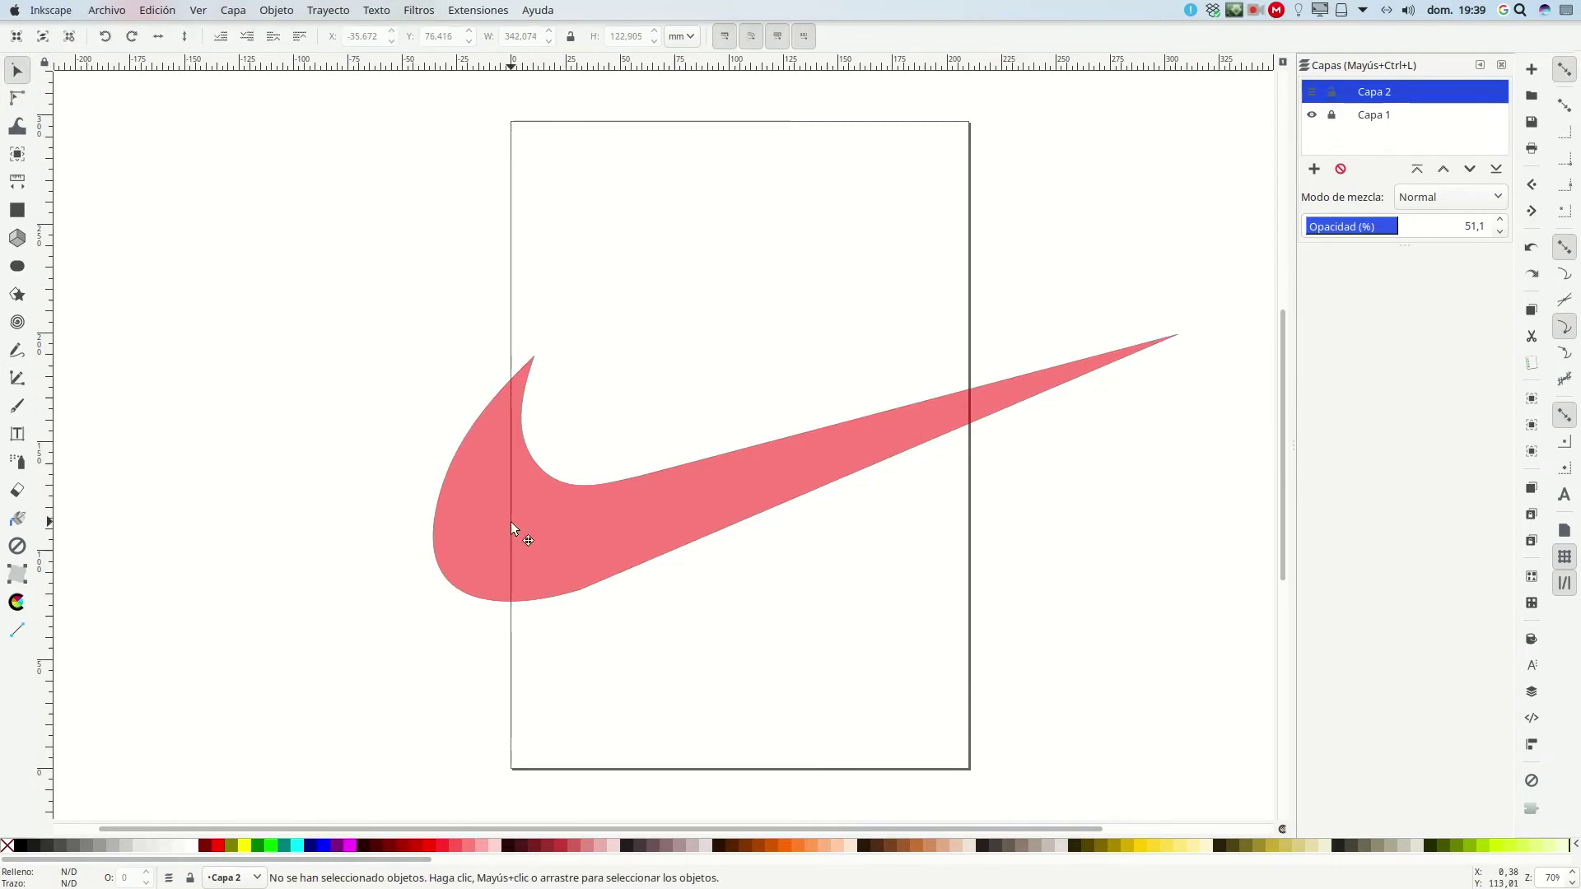
pyautogui.click(510, 522)
pyautogui.click(1408, 230)
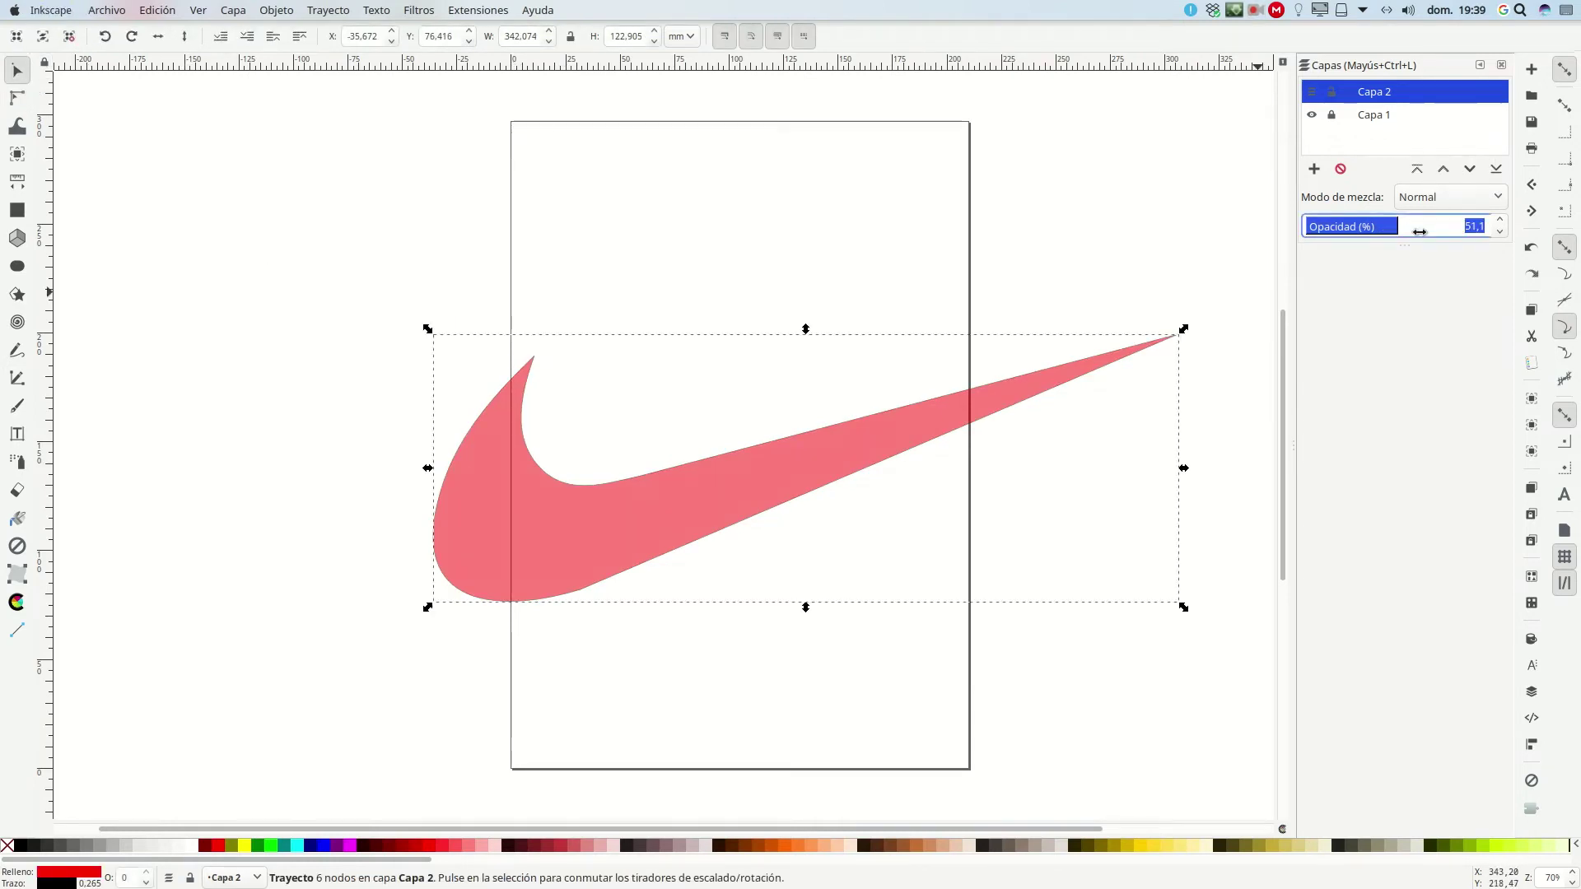
pyautogui.moveTo(1420, 234); pyautogui.dragTo(1515, 232)
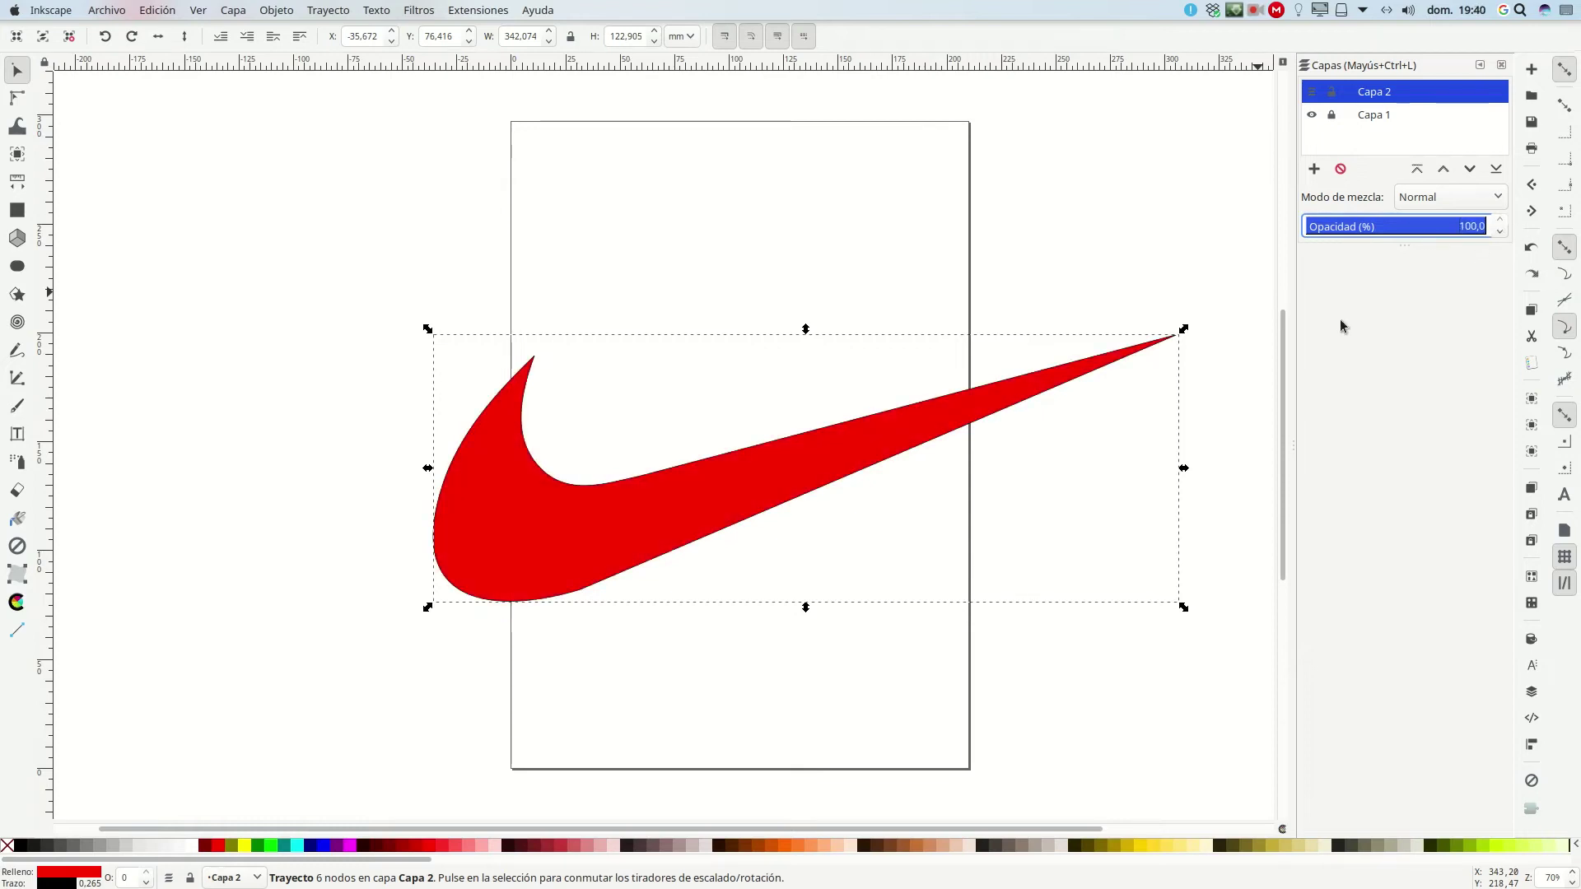
pyautogui.click(22, 846)
pyautogui.click(184, 549)
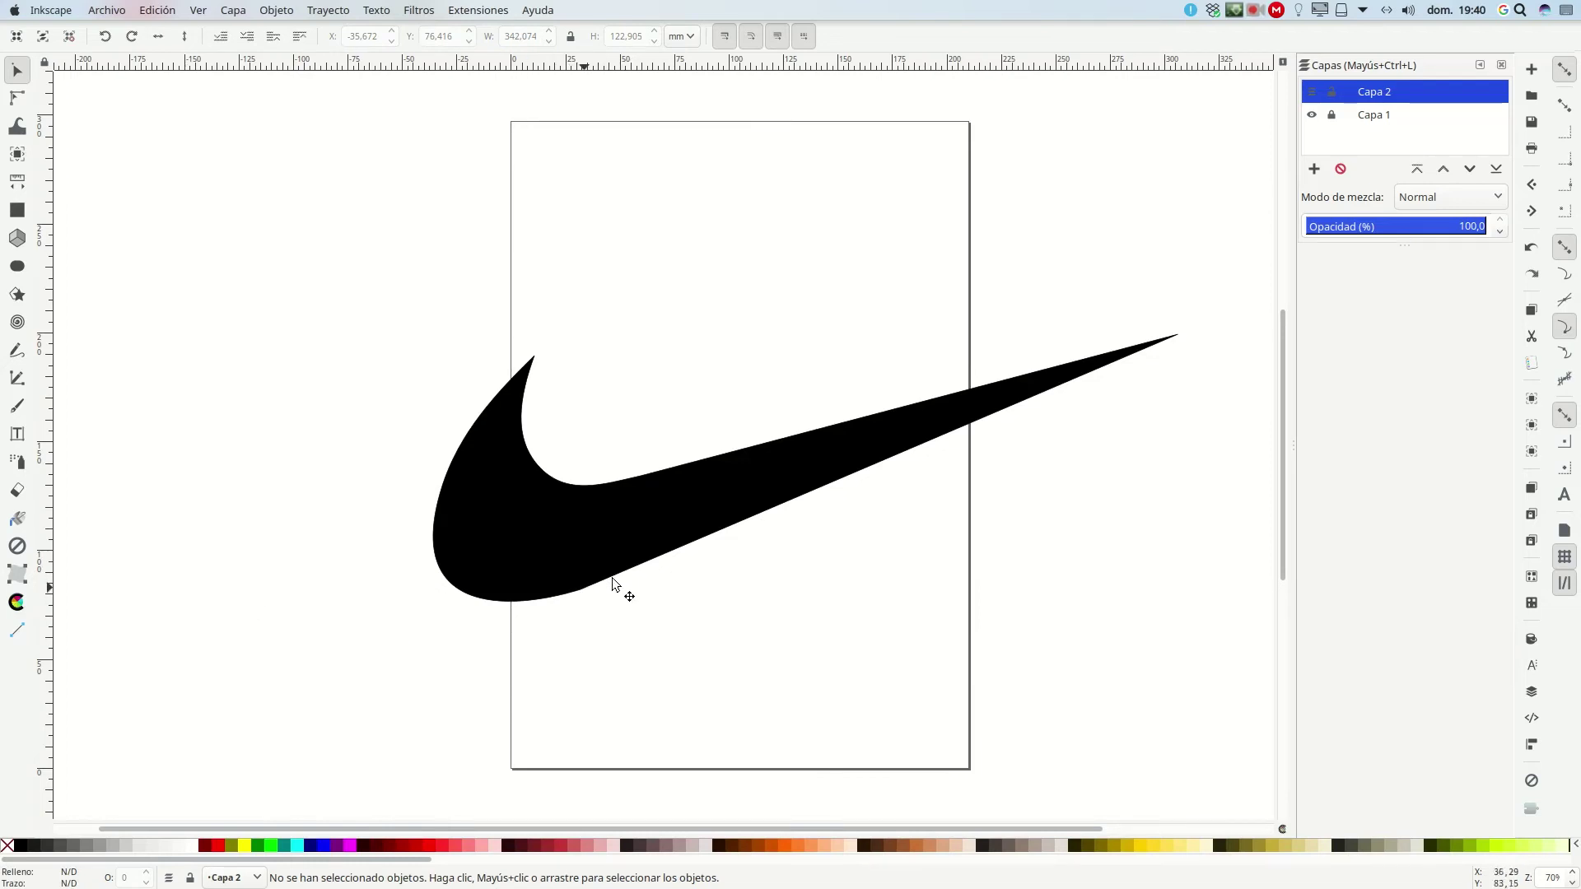
# Make the swoosh's bottom node symmetric to smooth the heel curve.
pyautogui.click(25, 96)
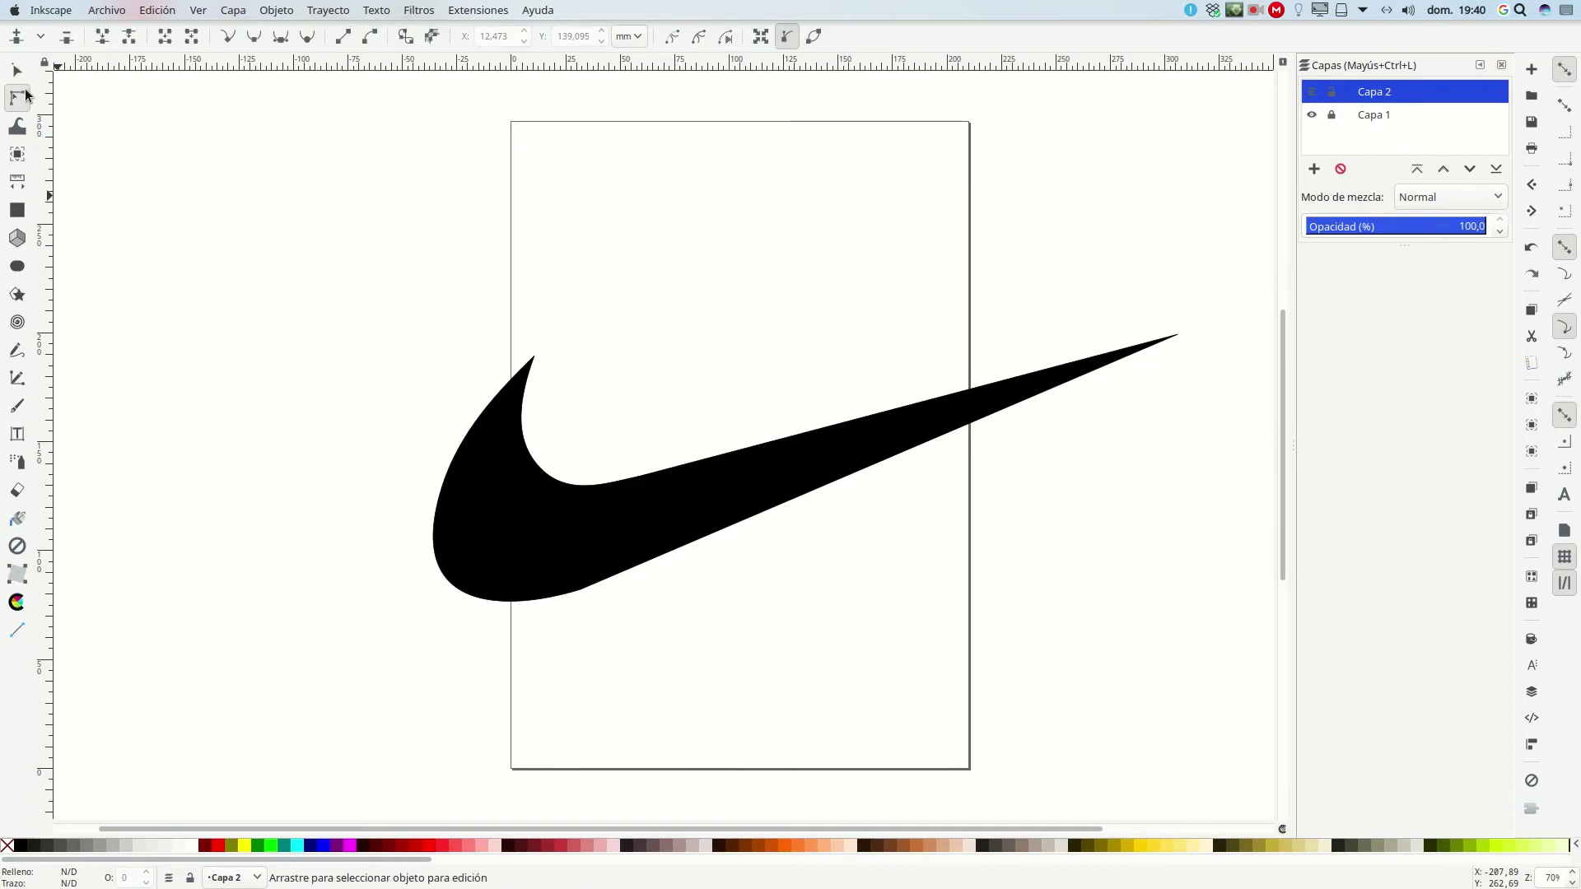
pyautogui.click(586, 583)
pyautogui.click(581, 590)
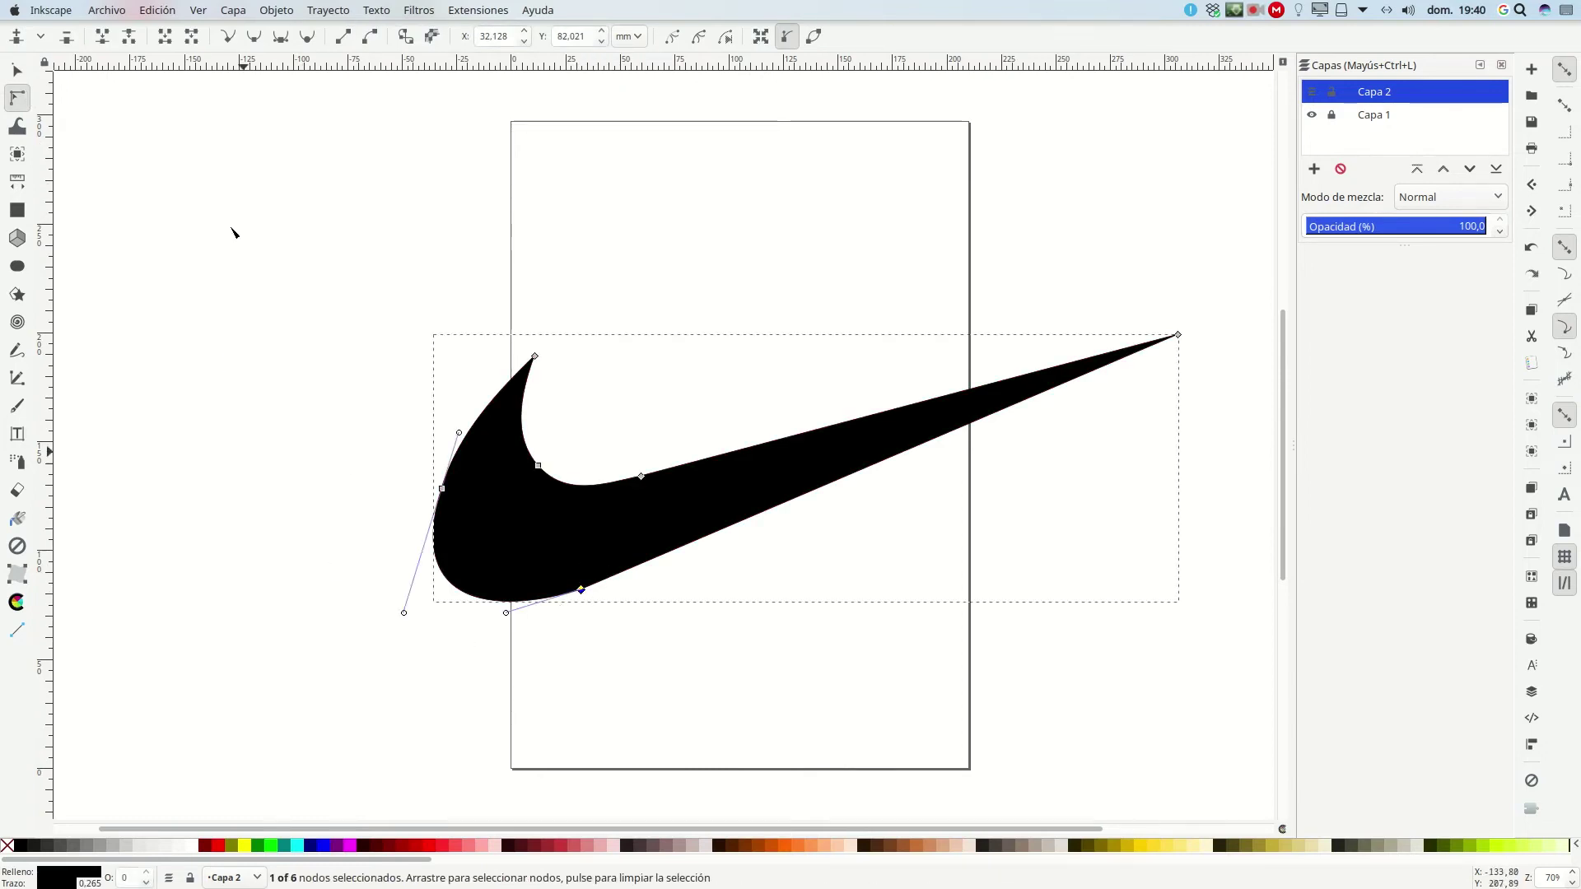
pyautogui.click(282, 35)
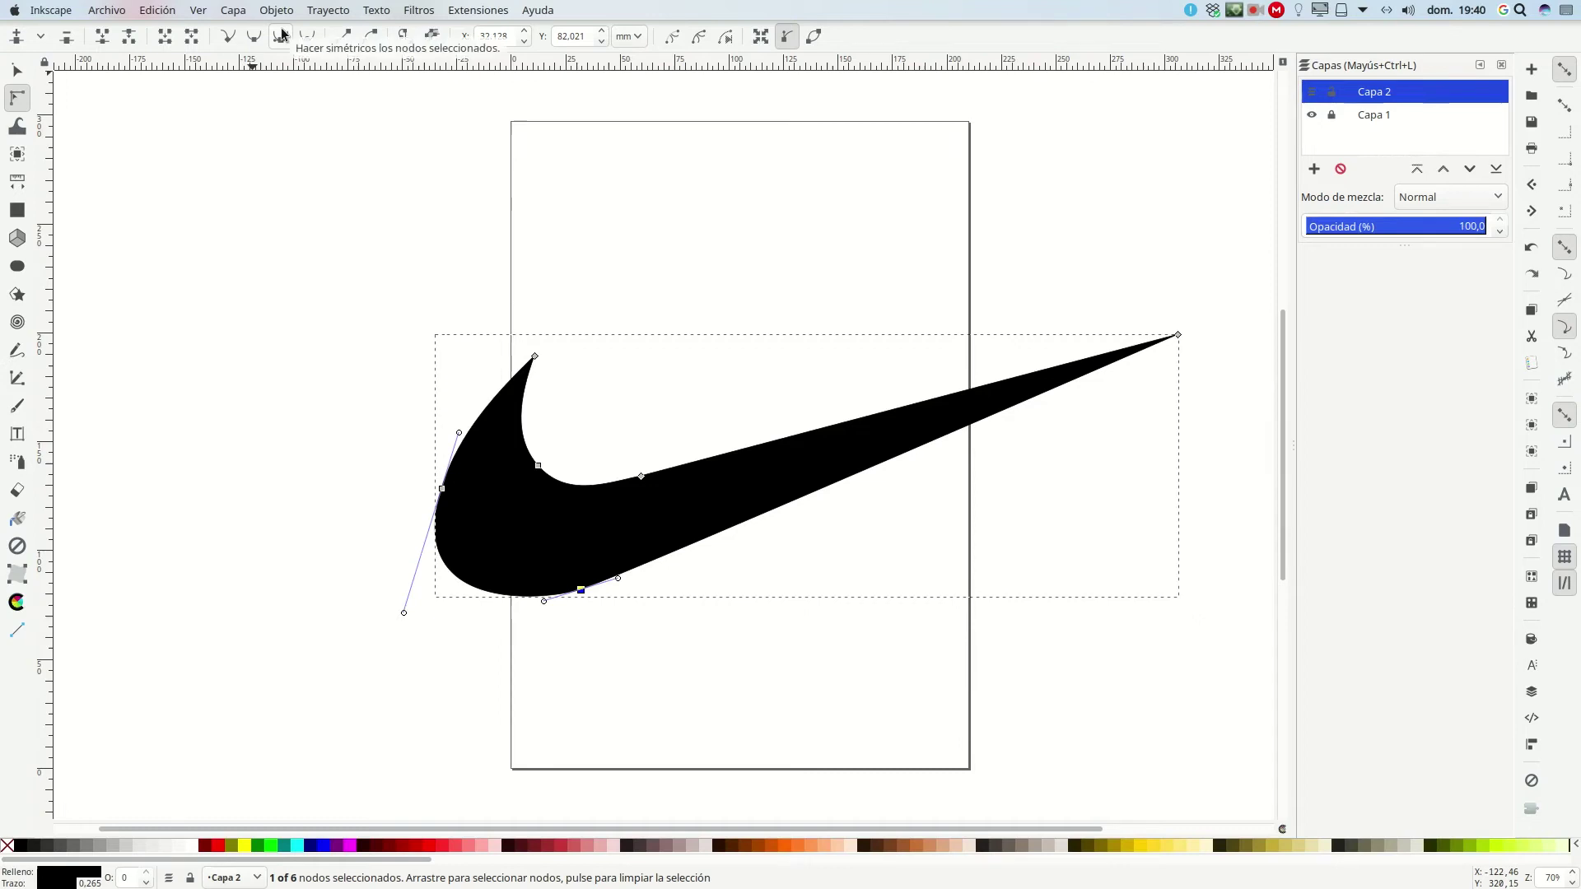
pyautogui.click(247, 710)
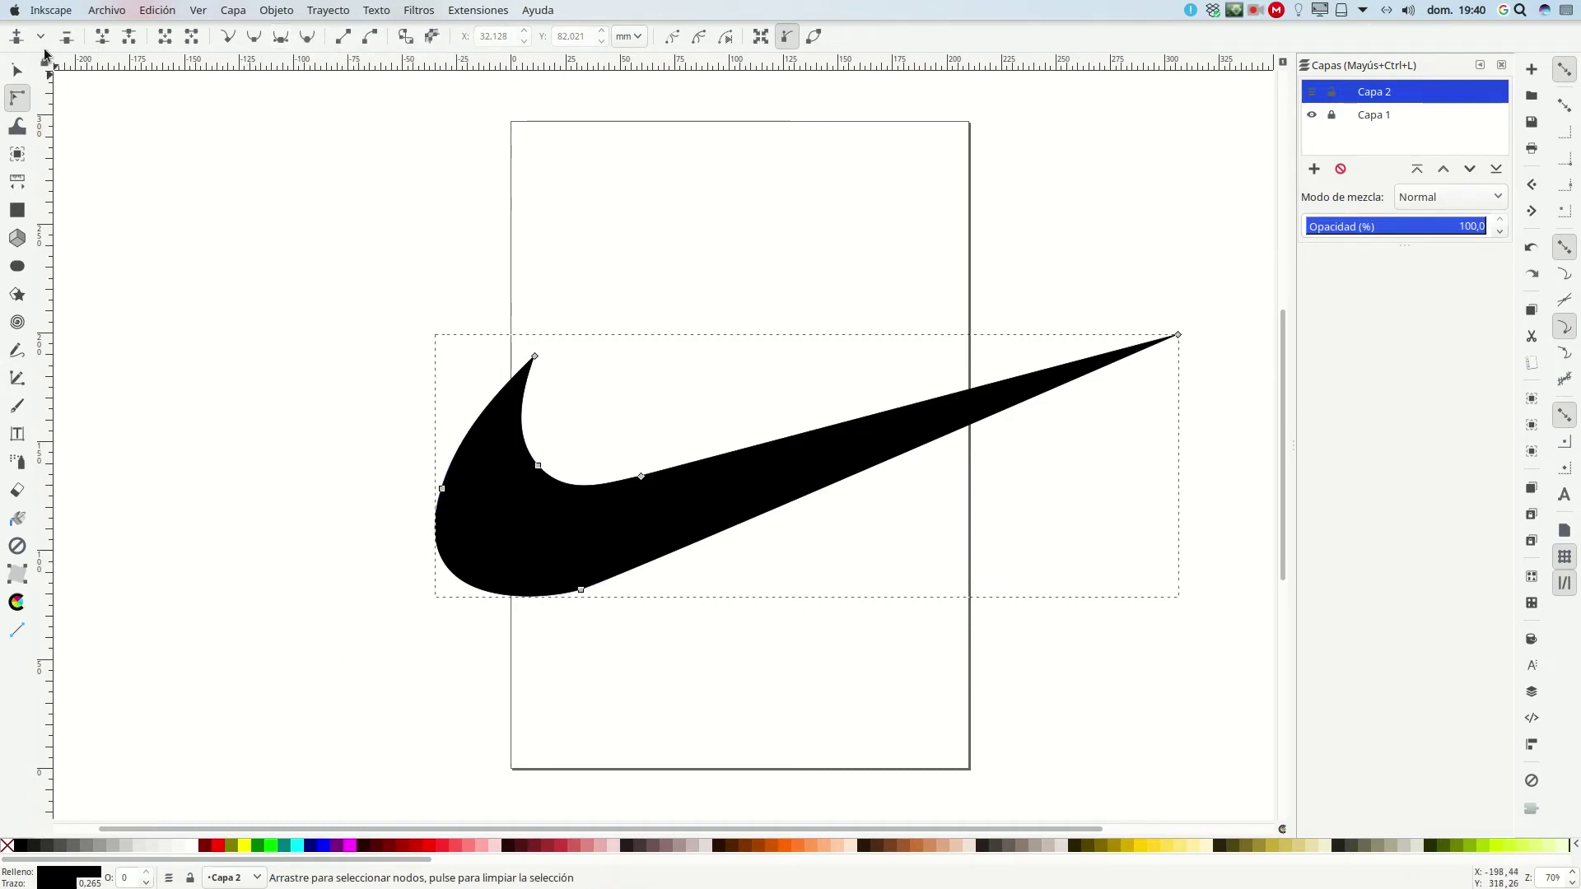
pyautogui.click(17, 70)
pyautogui.click(196, 487)
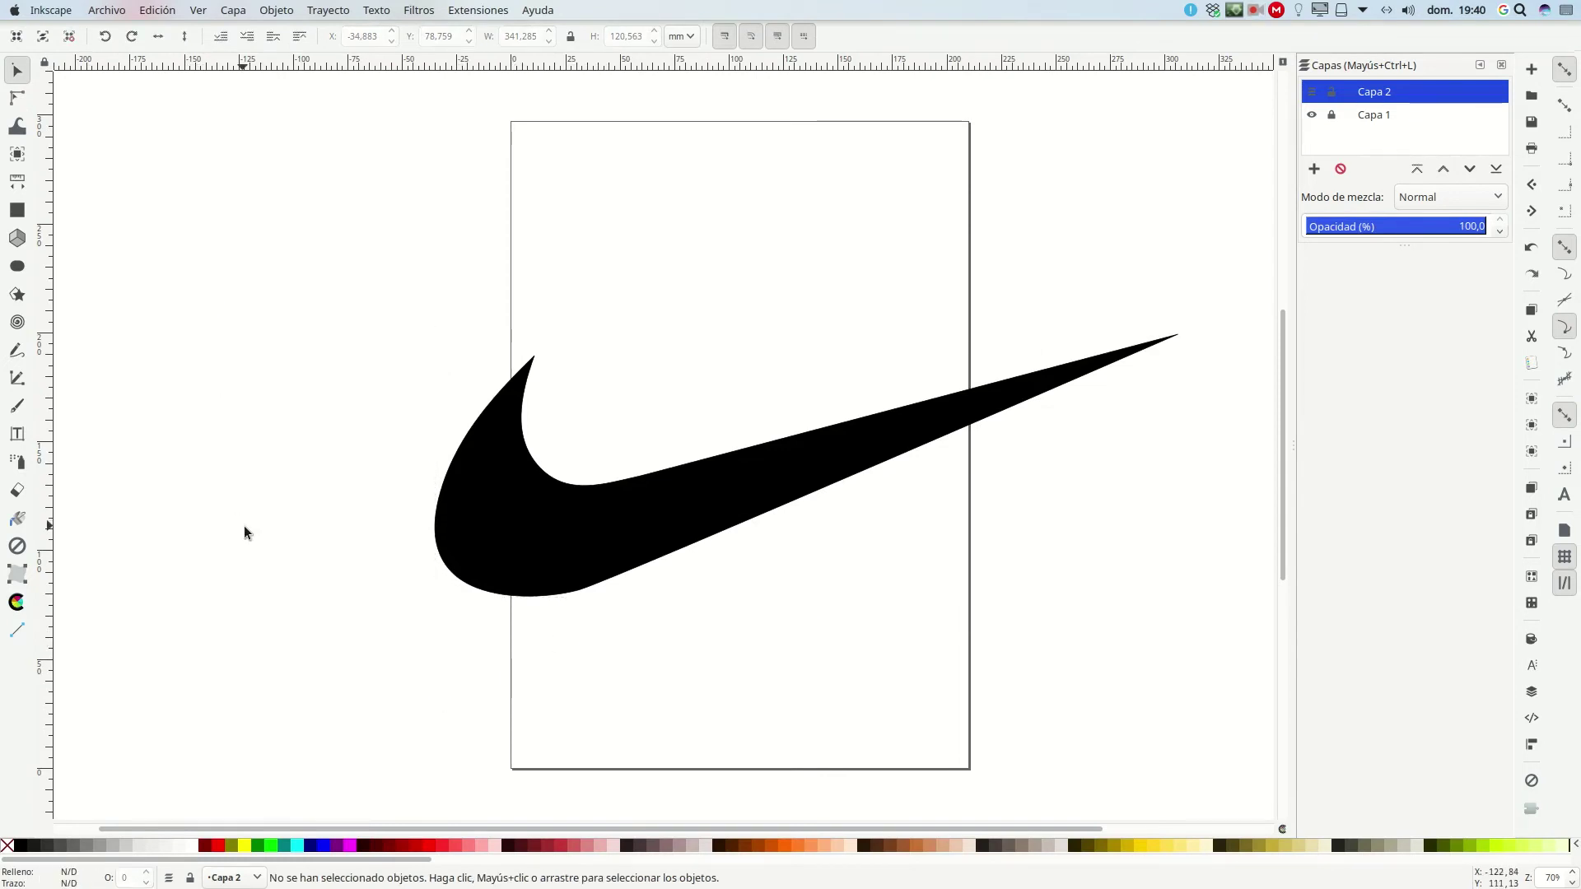
# Undo the last node edit and show Capa 1 so the NIKE lettering reappears.
pyautogui.hotkey('ctrl', 'z')
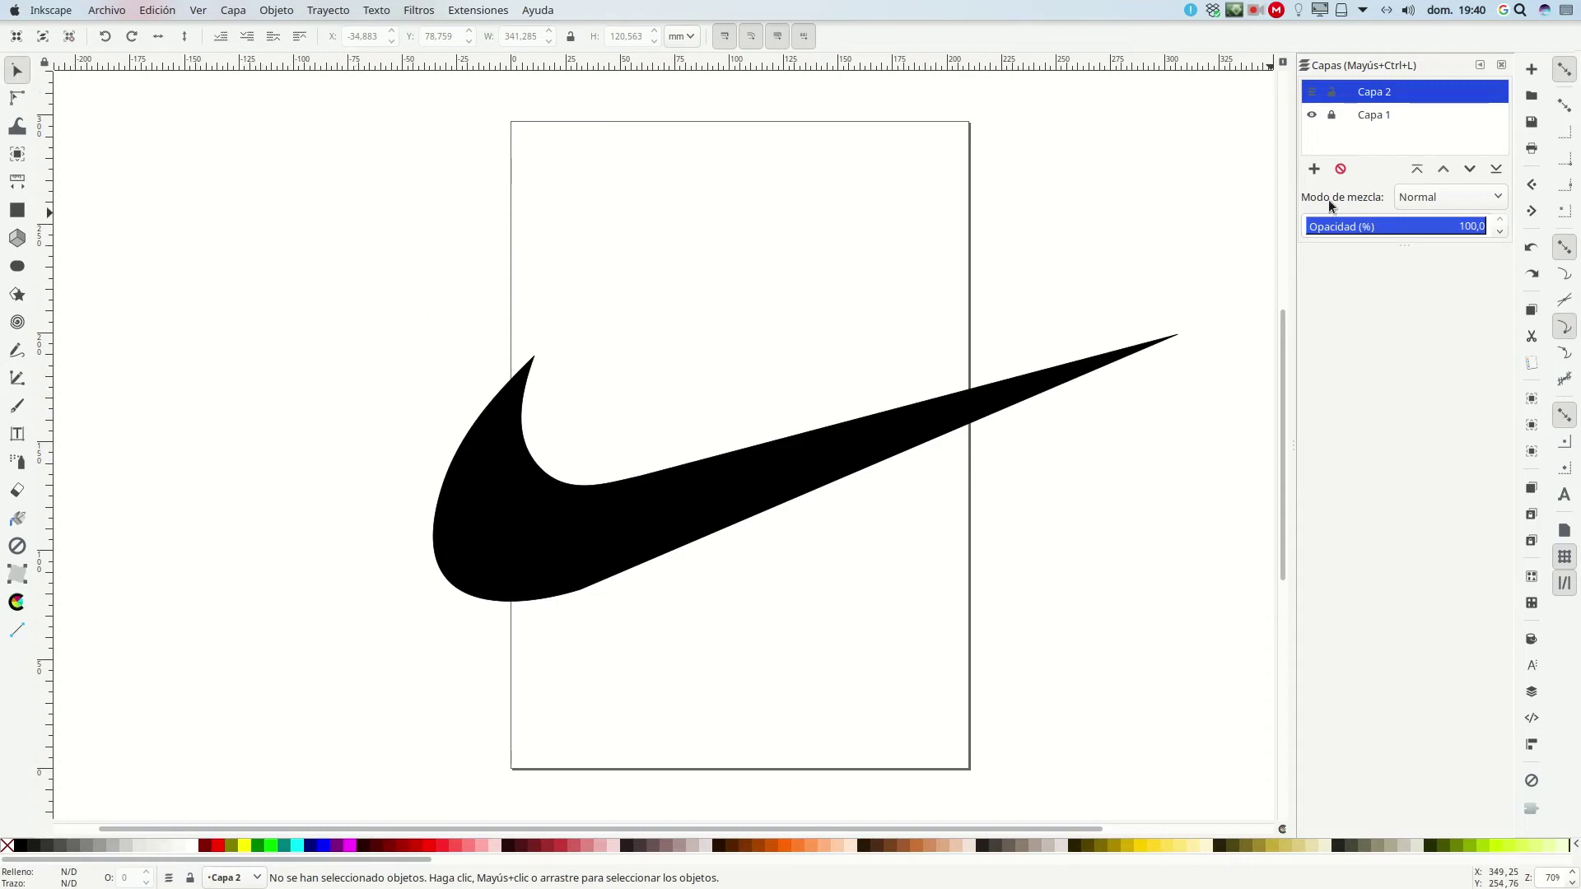
pyautogui.click(1312, 114)
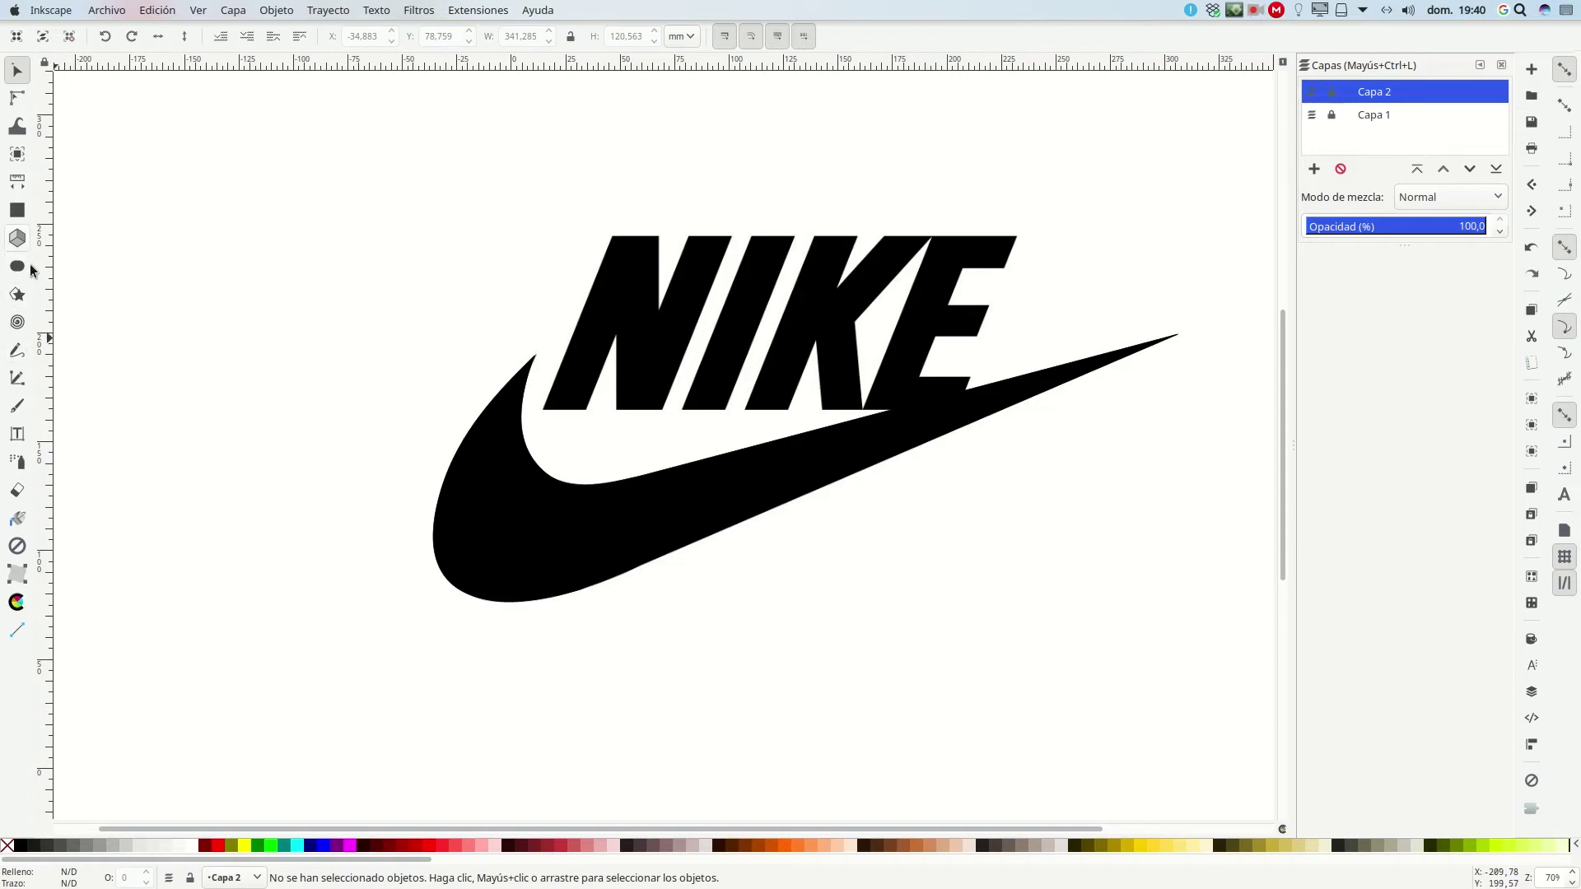
# Add the text 'DIEGO' near the top-left of the canvas.
pyautogui.click(18, 436)
pyautogui.click(112, 235)
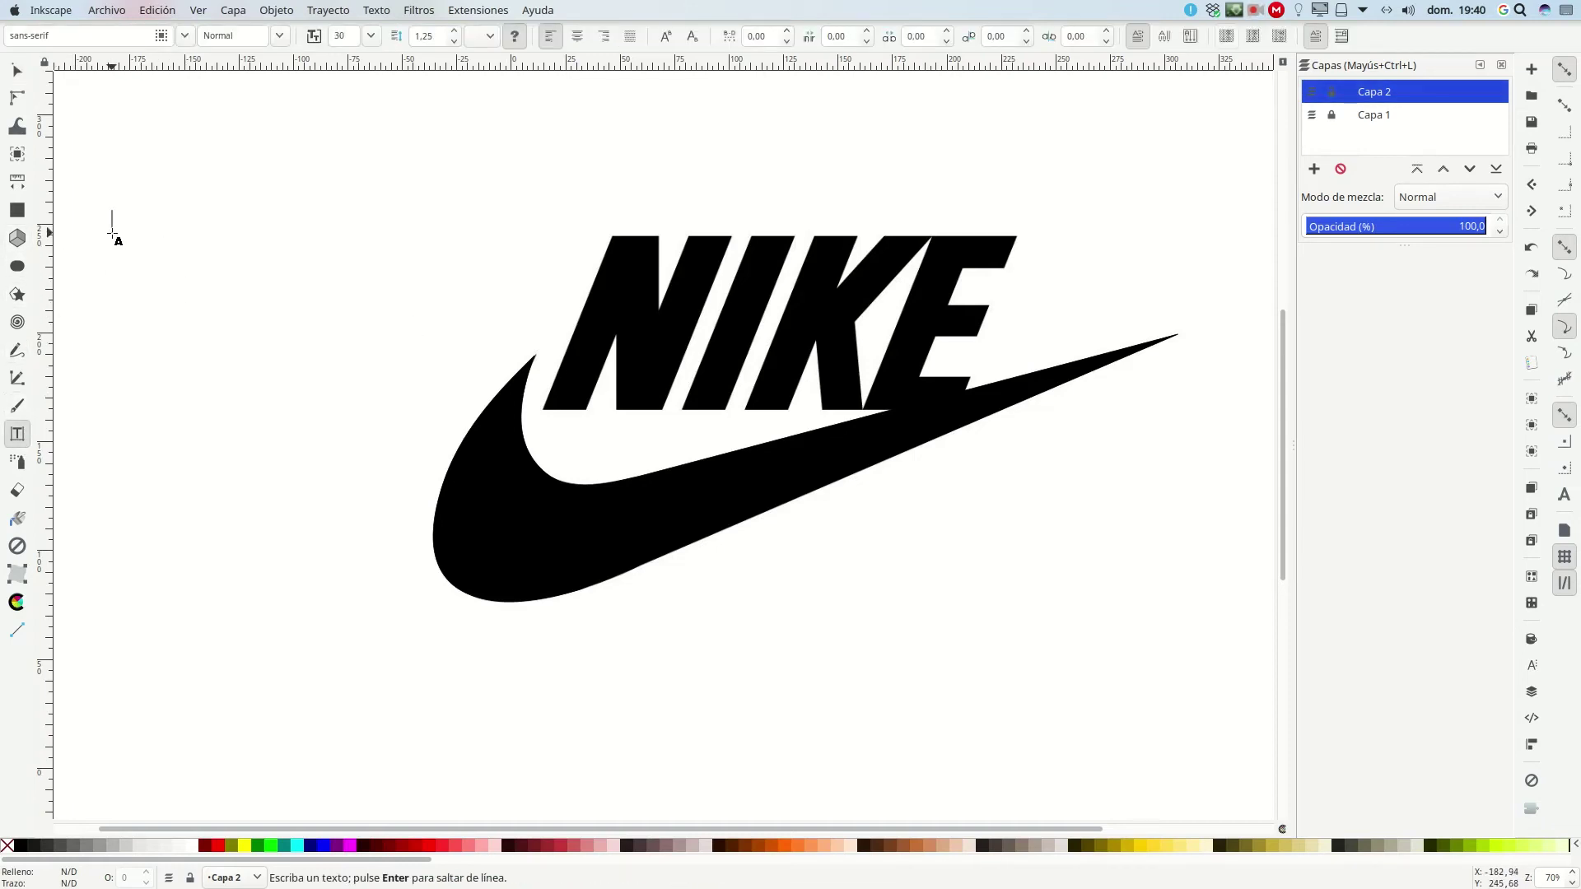
pyautogui.write('DIEGO')
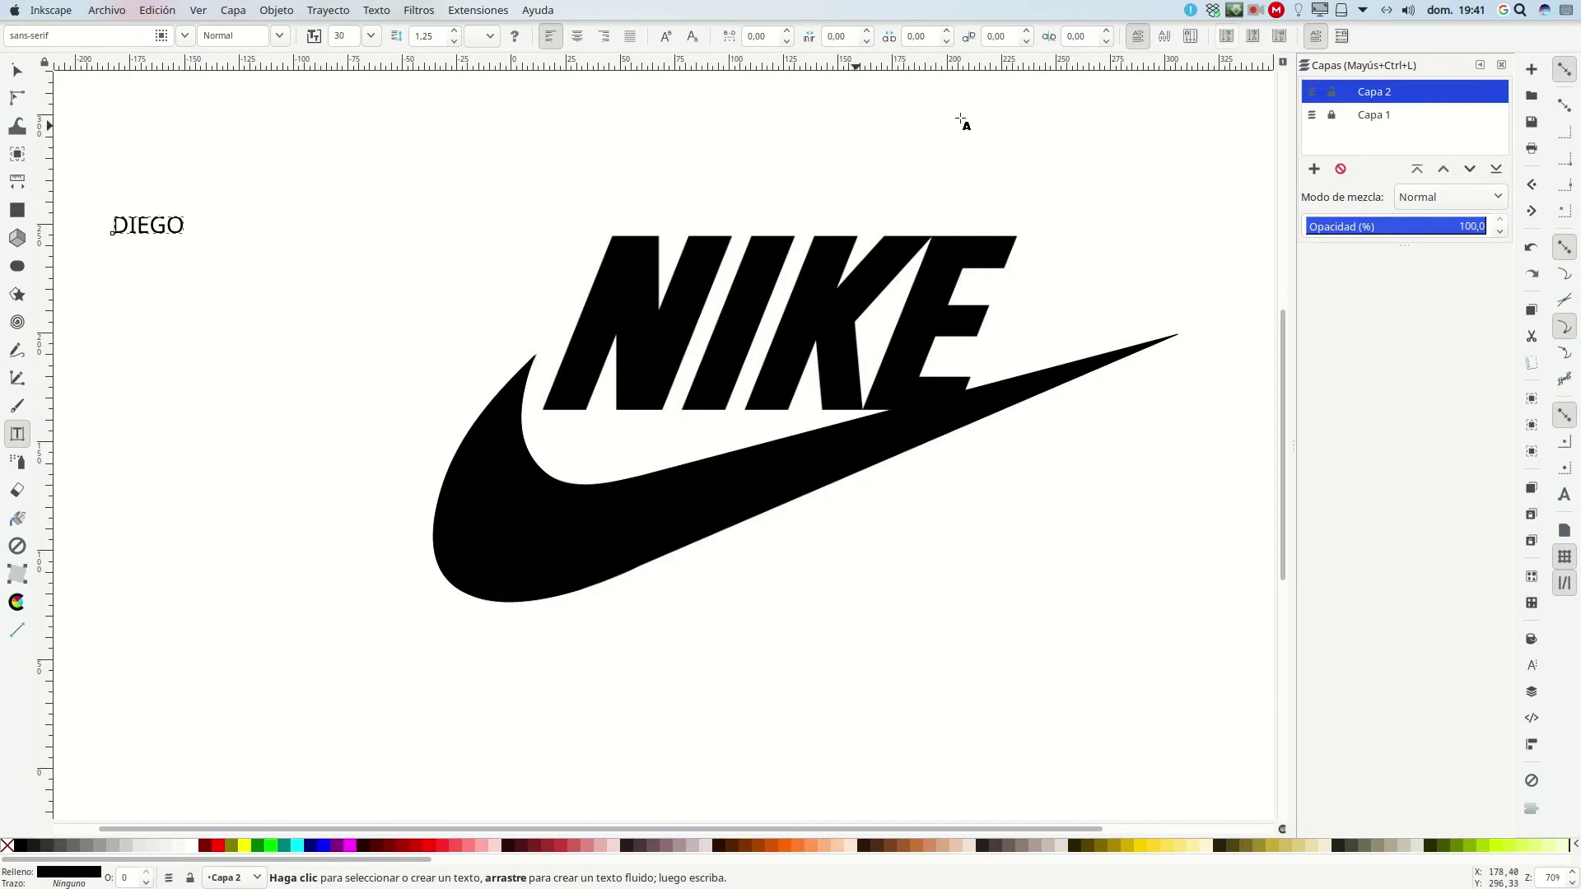
# Apply the Arial Black font to DIEGO through Text and Font.
pyautogui.click(377, 10)
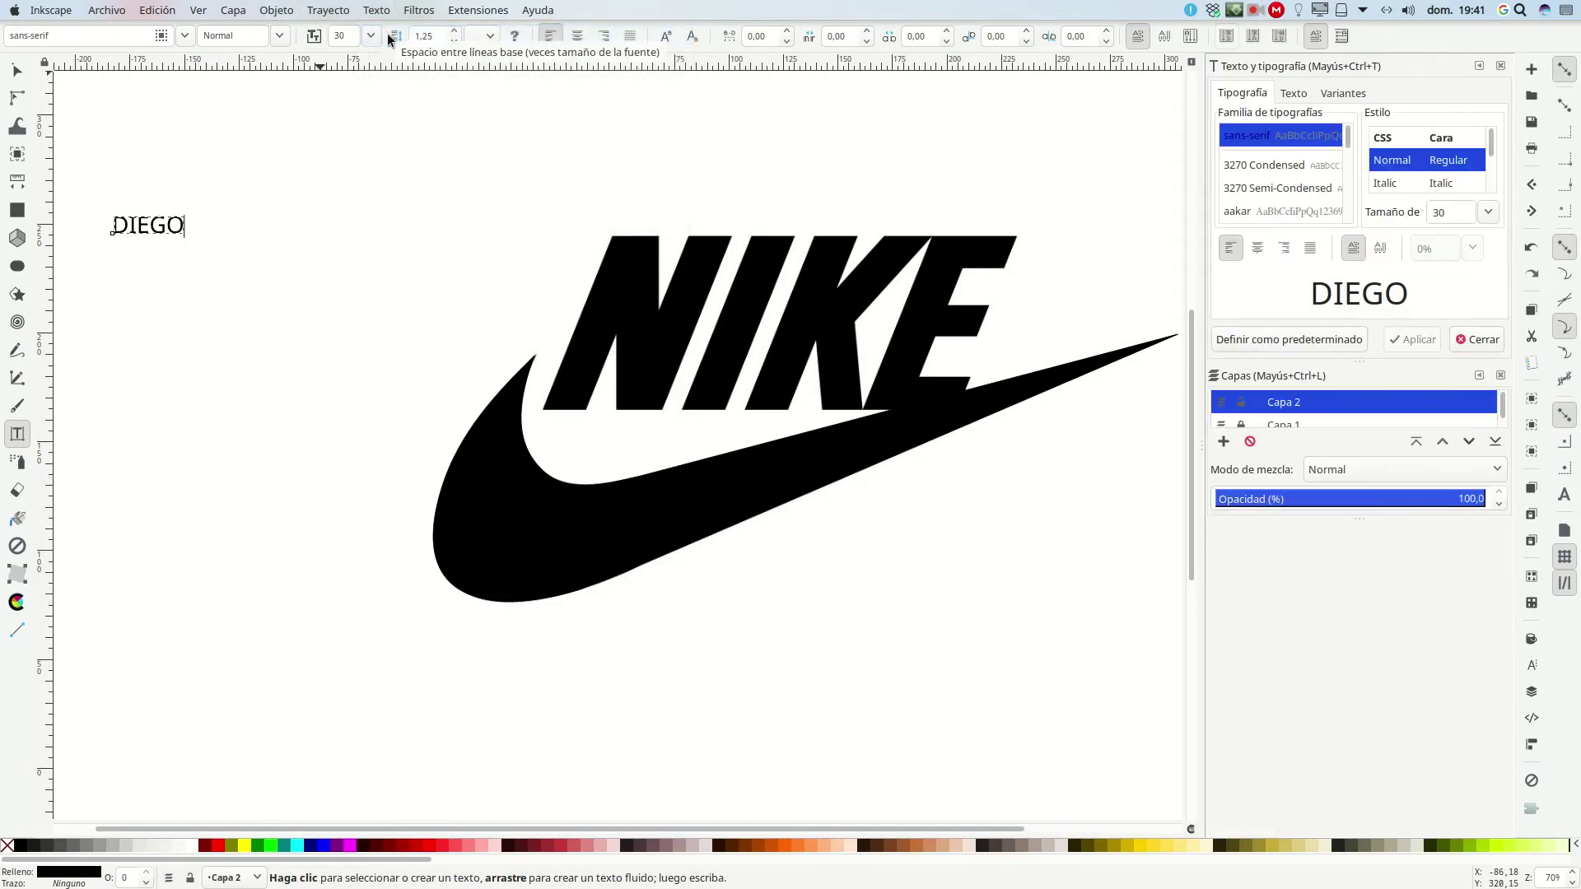
pyautogui.click(1273, 166)
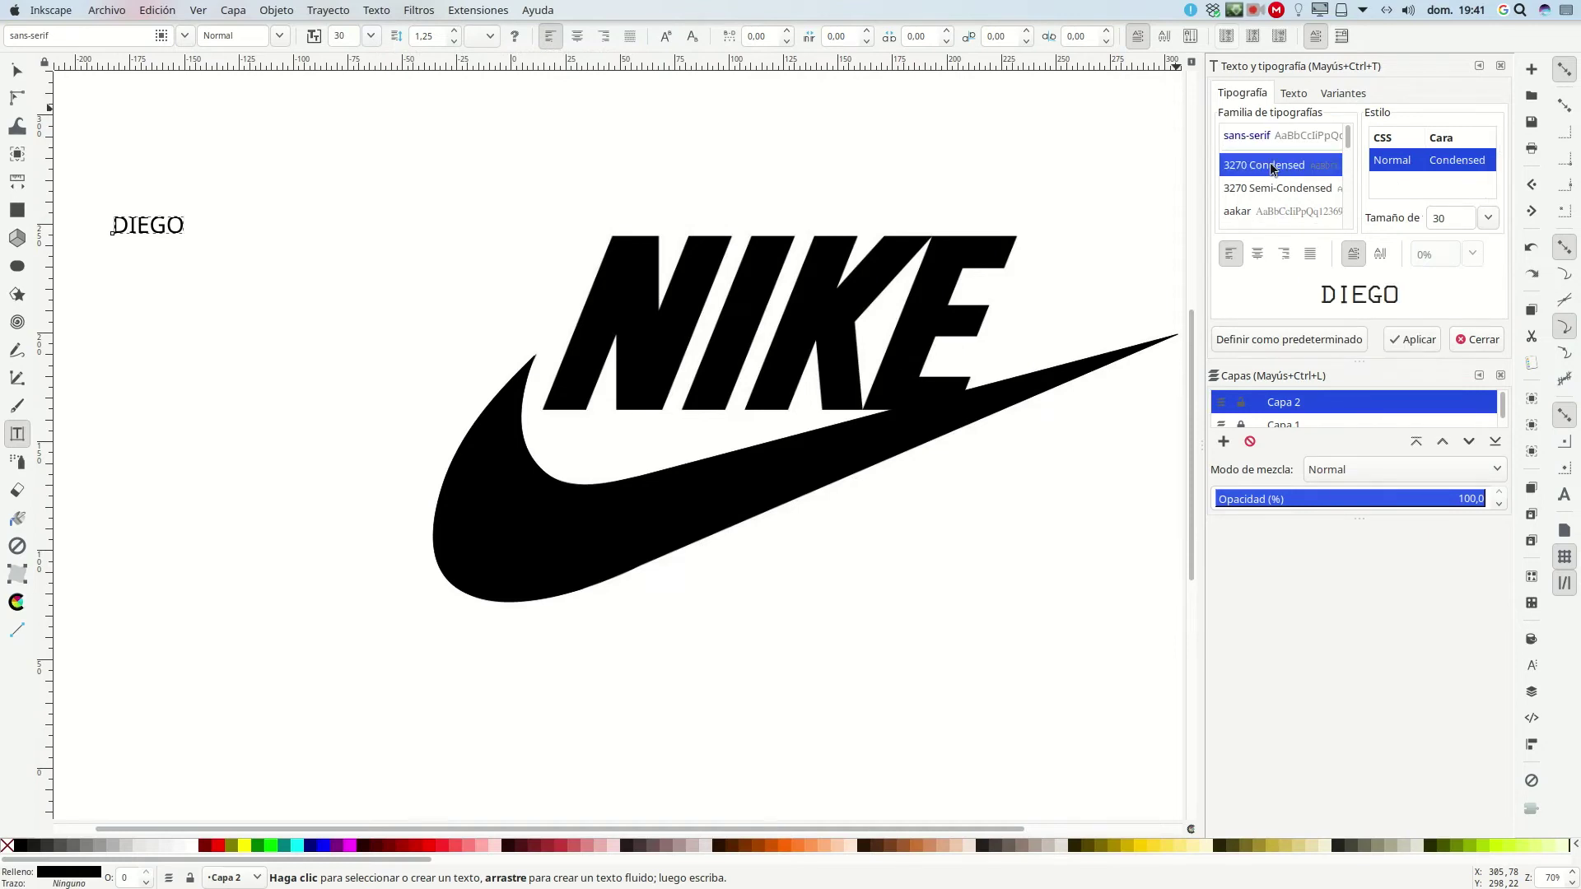
pyautogui.press('Down')
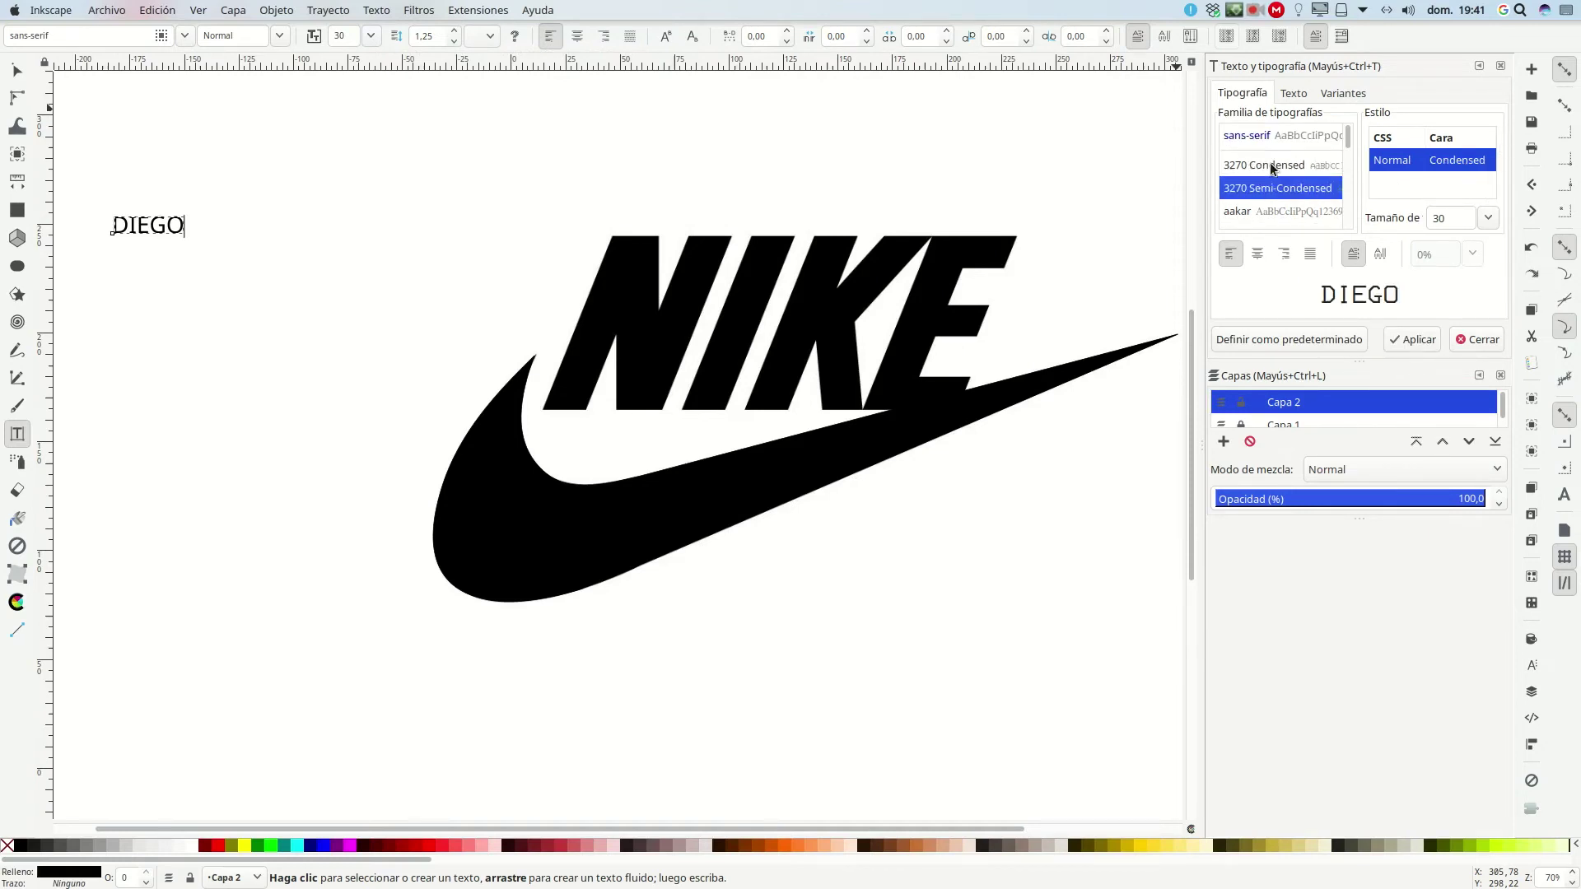
pyautogui.press('Down')
pyautogui.press('Down')
pyautogui.press('Down')
pyautogui.press('Down')
pyautogui.press('Down')
pyautogui.press('Down')
pyautogui.press('Down')
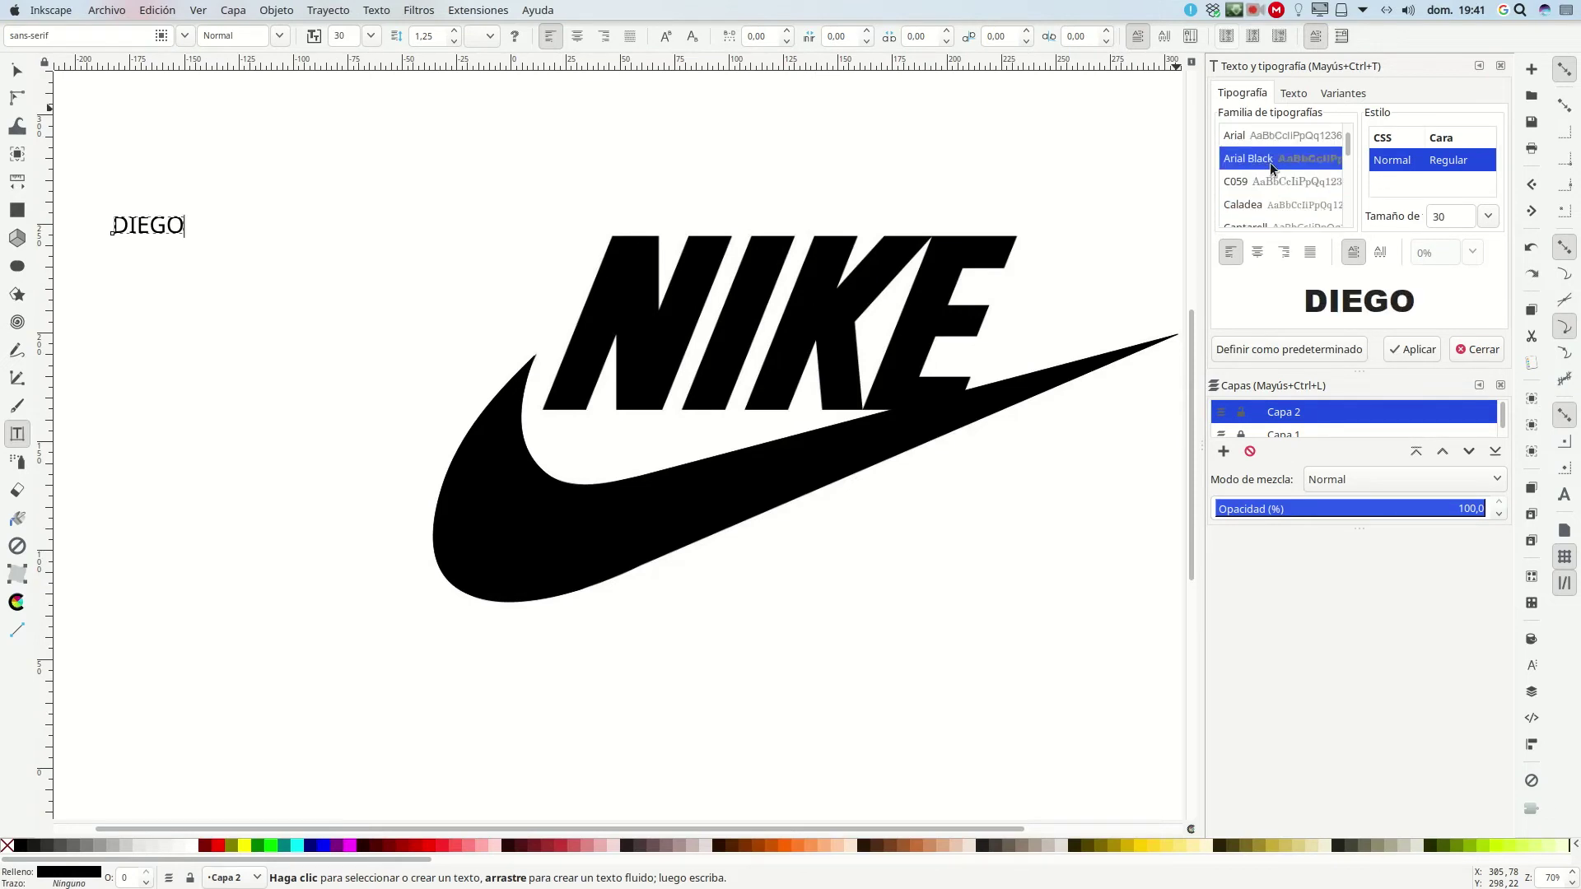
pyautogui.click(1403, 353)
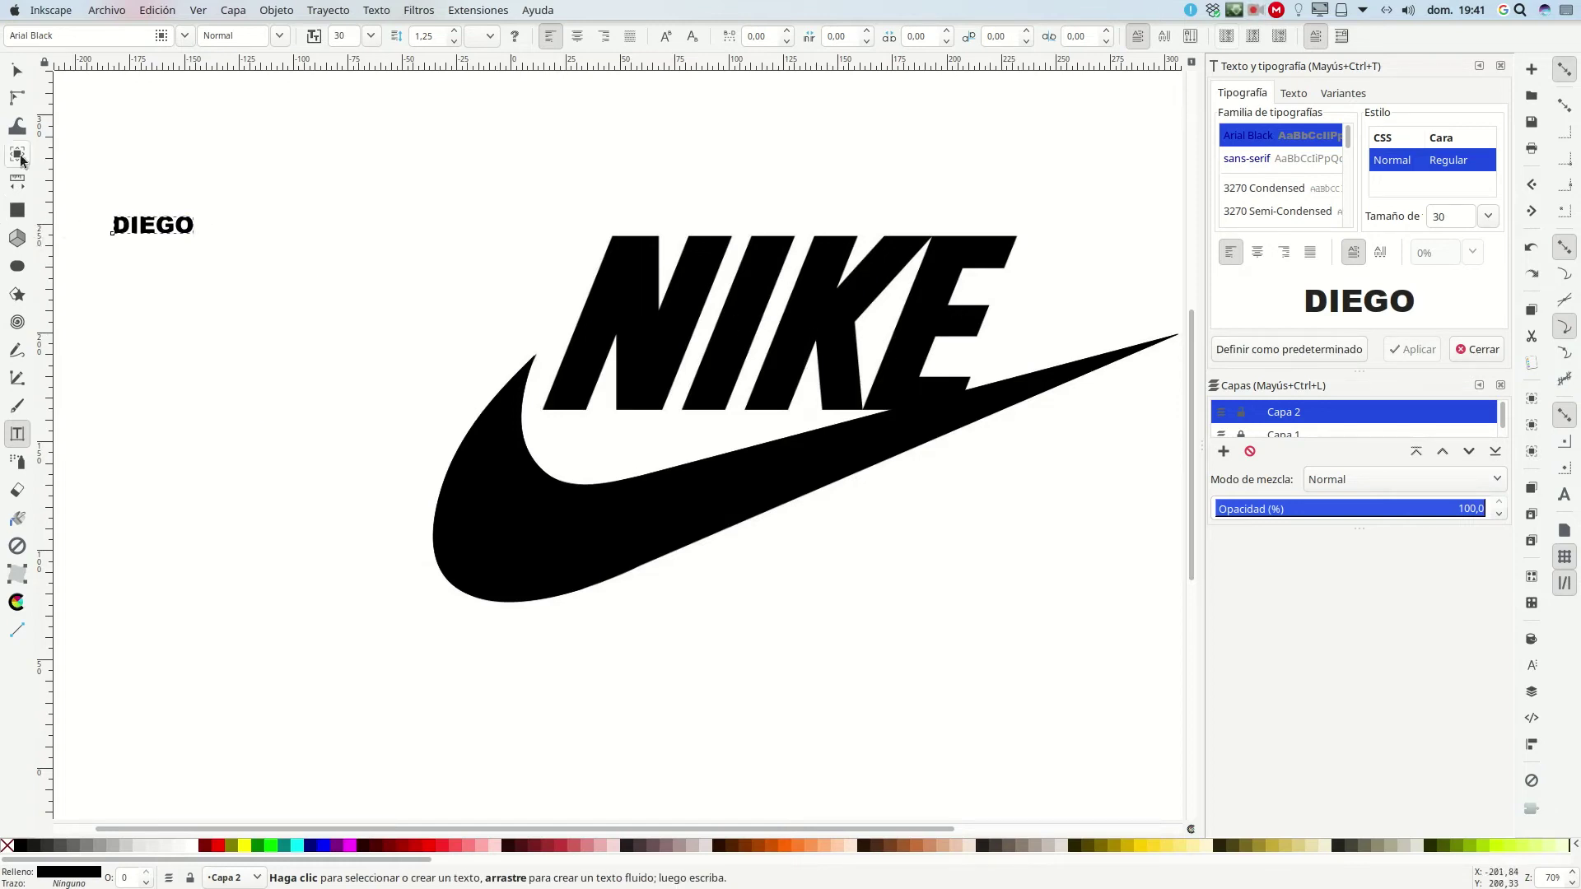
# Colour DIEGO red, move it over the NIKE lettering, and show its rotate/skew handles.
pyautogui.click(219, 848)
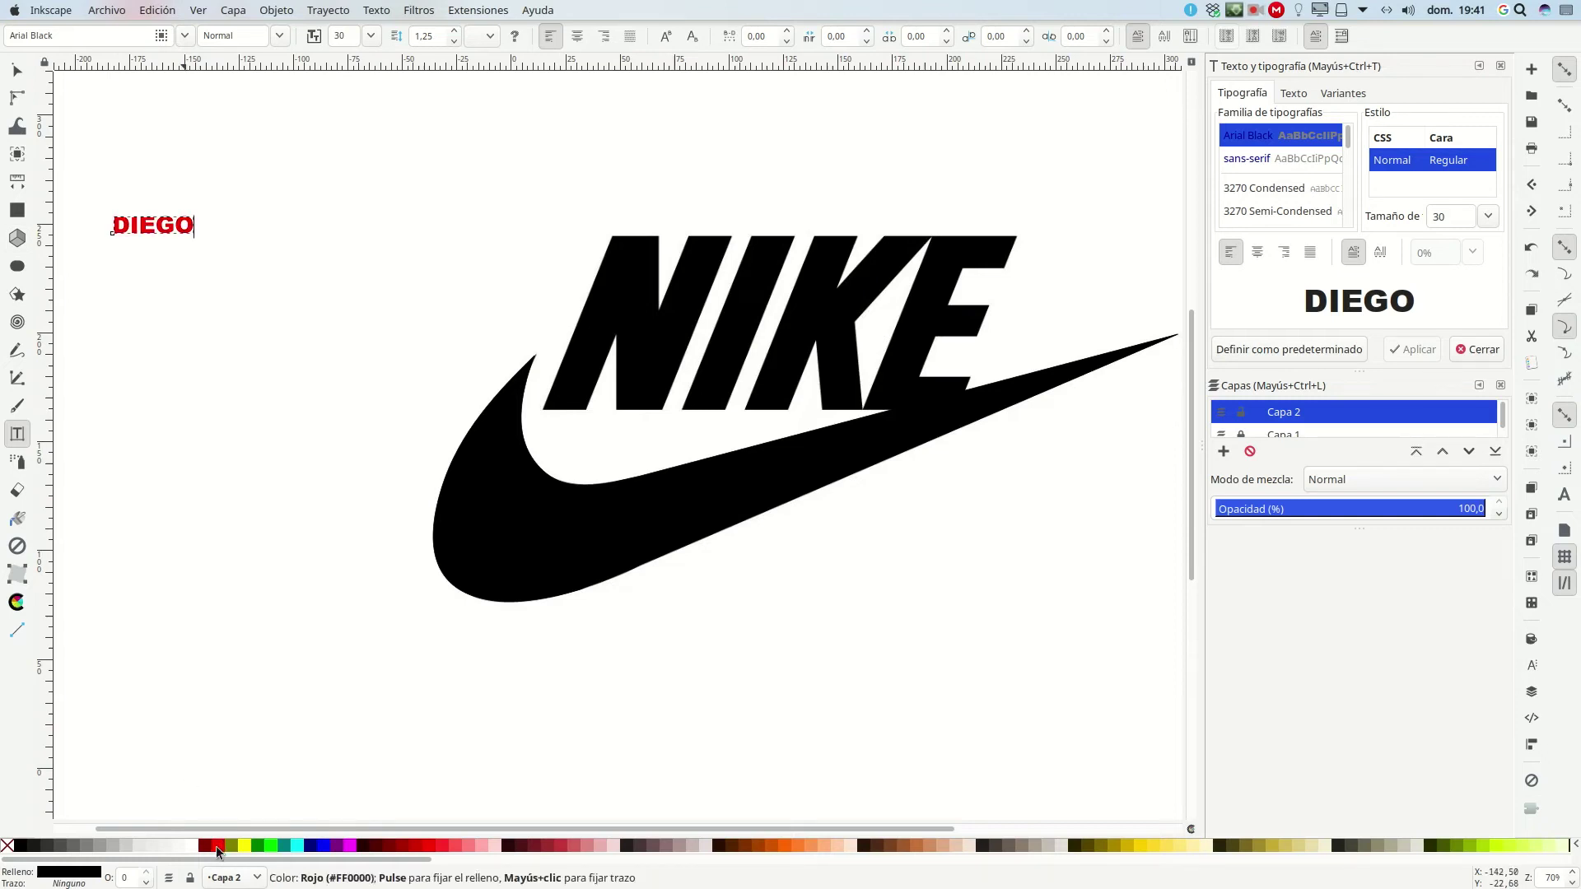
pyautogui.click(18, 71)
pyautogui.moveTo(149, 230)
pyautogui.mouseDown()
pyautogui.moveTo(581, 409)
pyautogui.moveTo(1016, 236)
pyautogui.moveTo(1016, 220)
pyautogui.mouseUp()
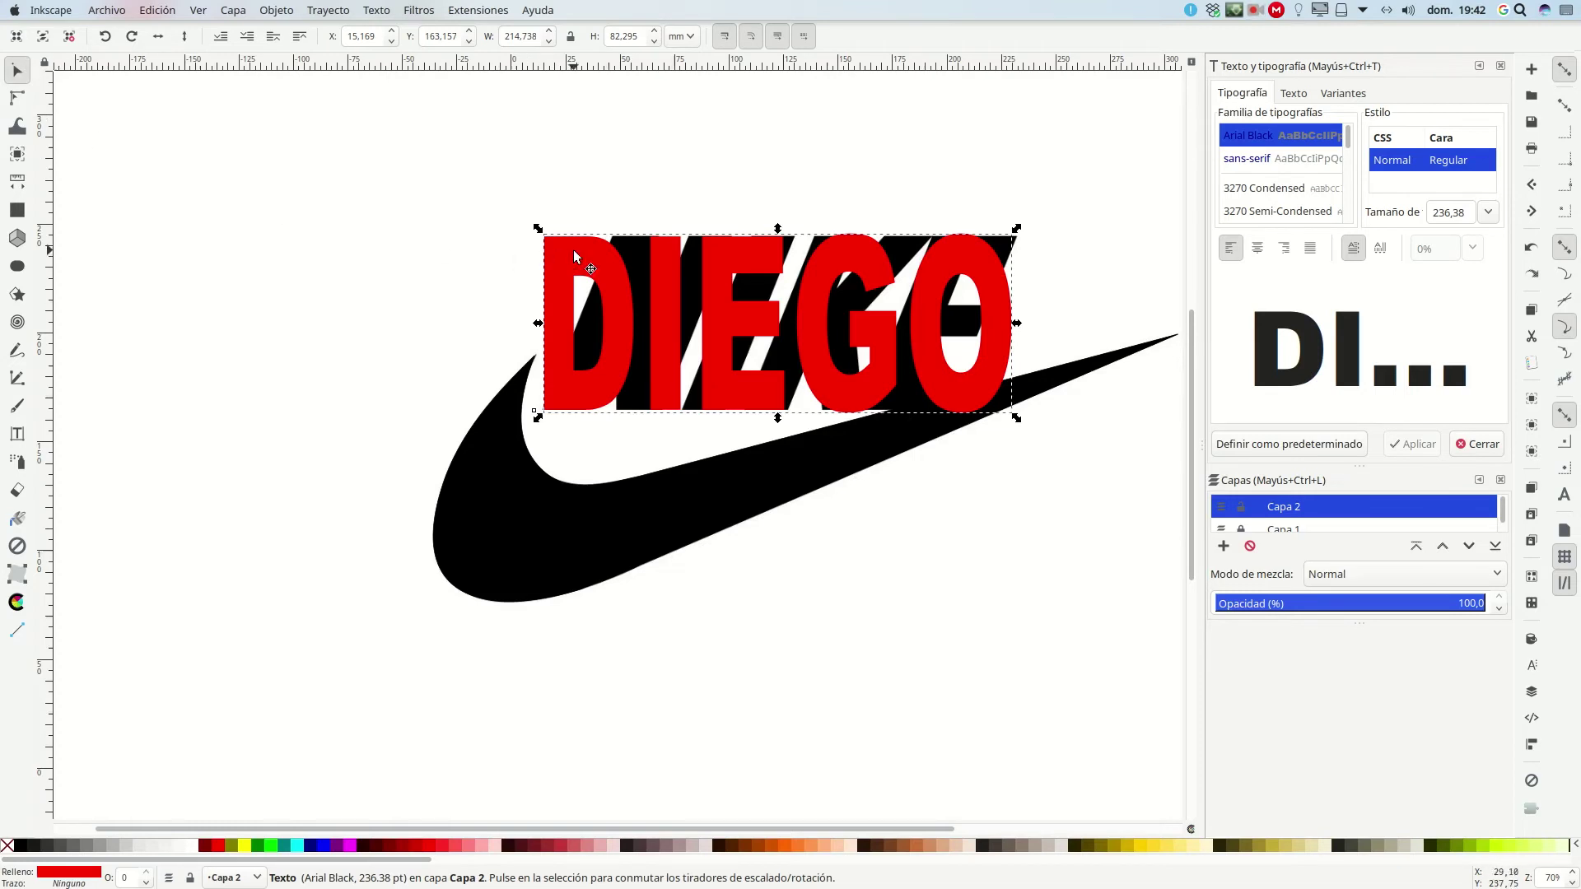
pyautogui.click(567, 259)
pyautogui.click(575, 259)
pyautogui.click(575, 259)
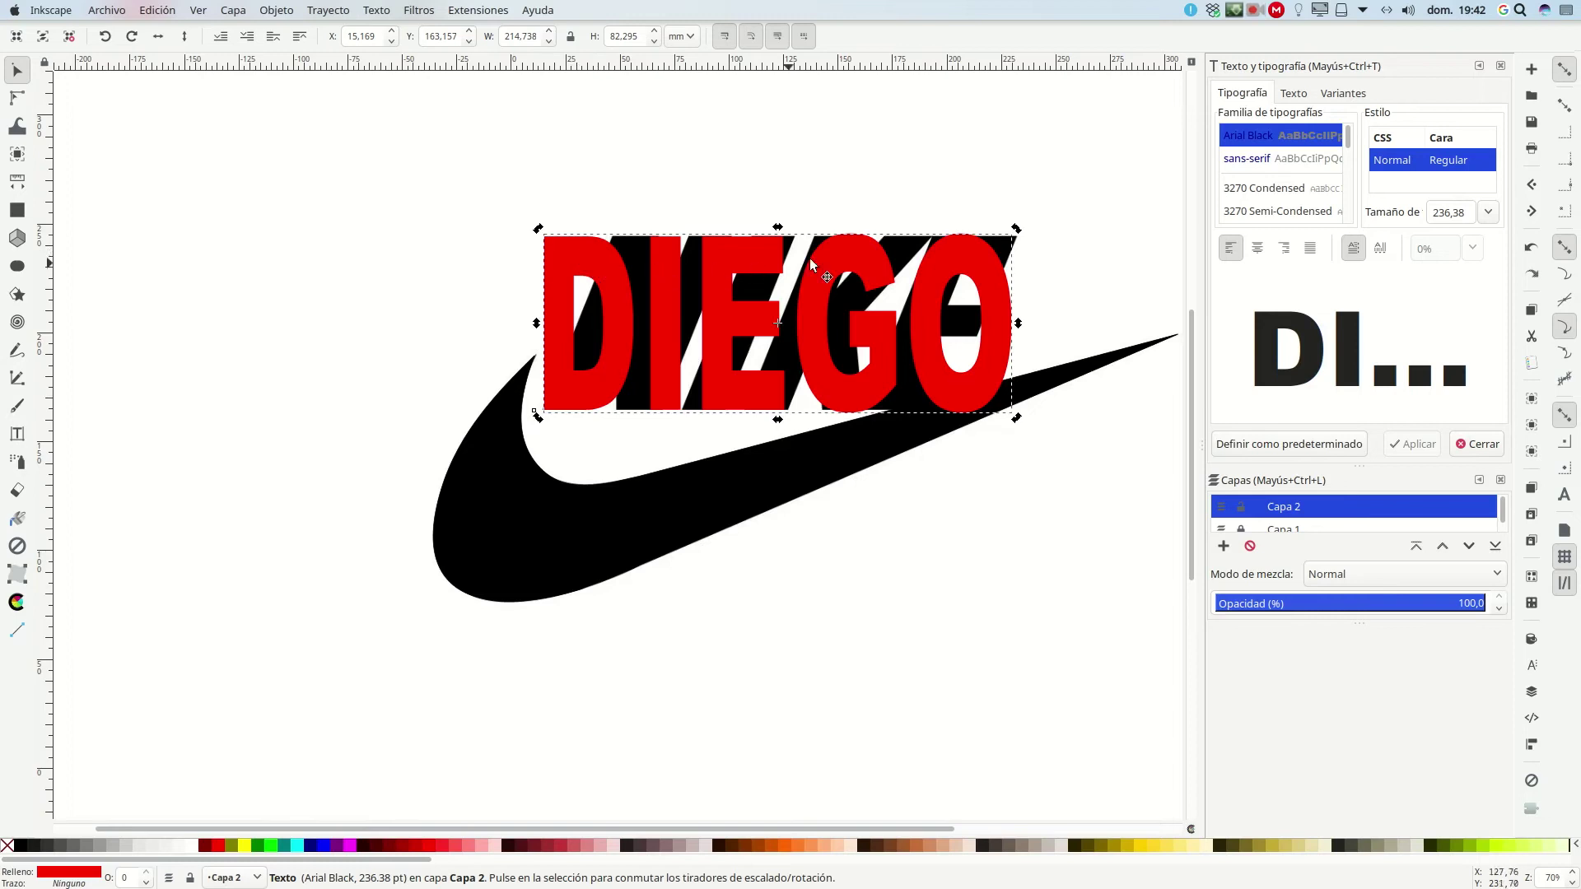
# Slant DIEGO to the right and align it, slightly taller, over the black NIKE letters.
pyautogui.moveTo(782, 230); pyautogui.dragTo(818, 240)
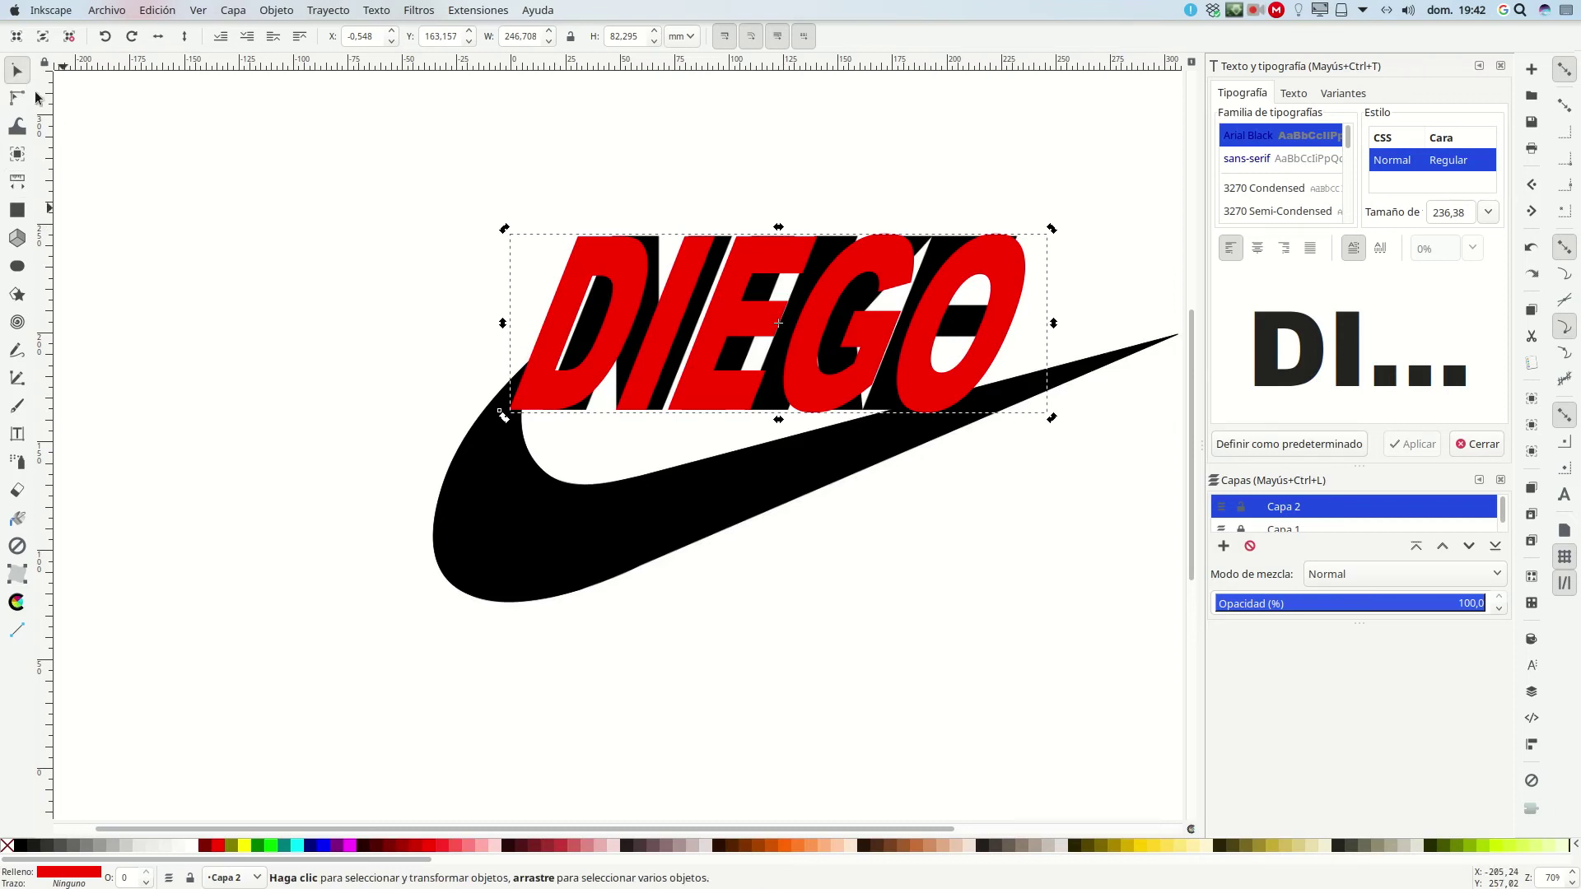
pyautogui.moveTo(594, 271); pyautogui.dragTo(625, 269)
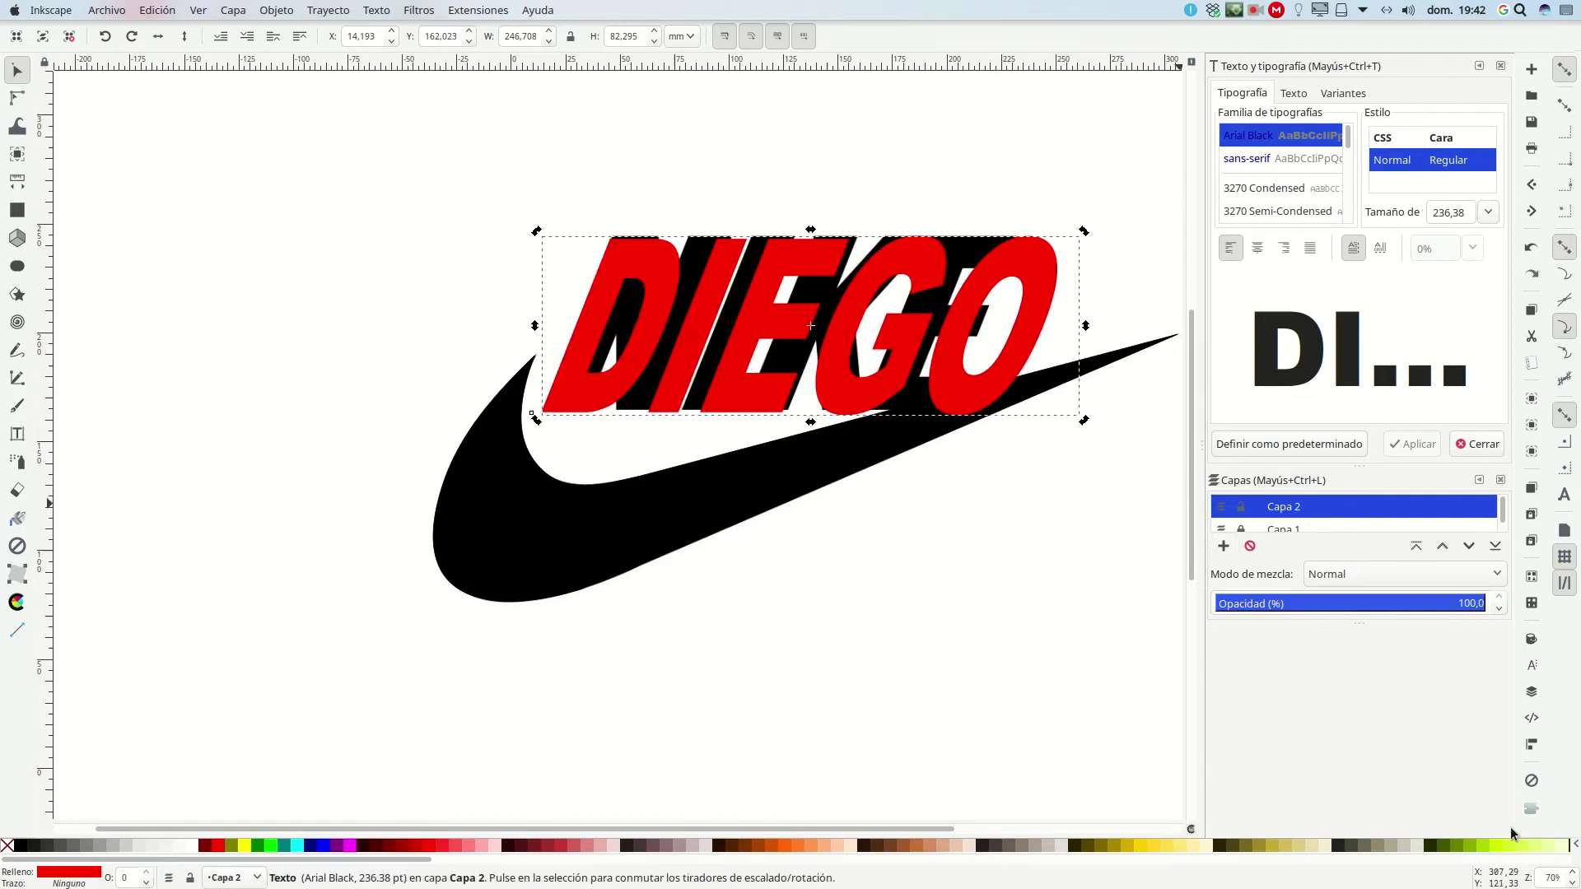
pyautogui.press('+')
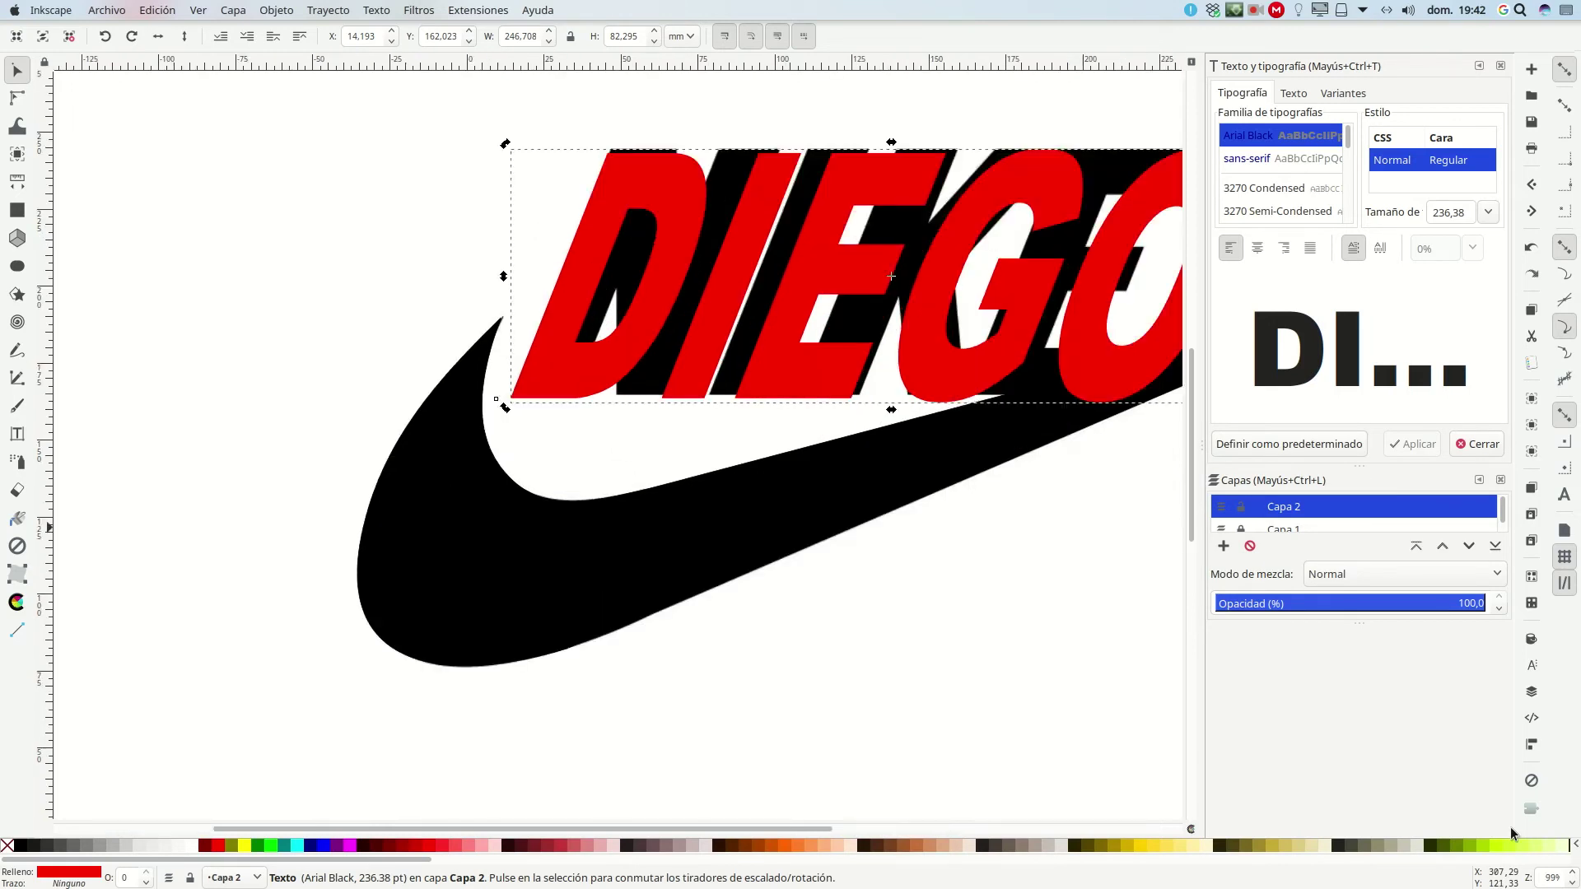
pyautogui.press('+')
pyautogui.press('+')
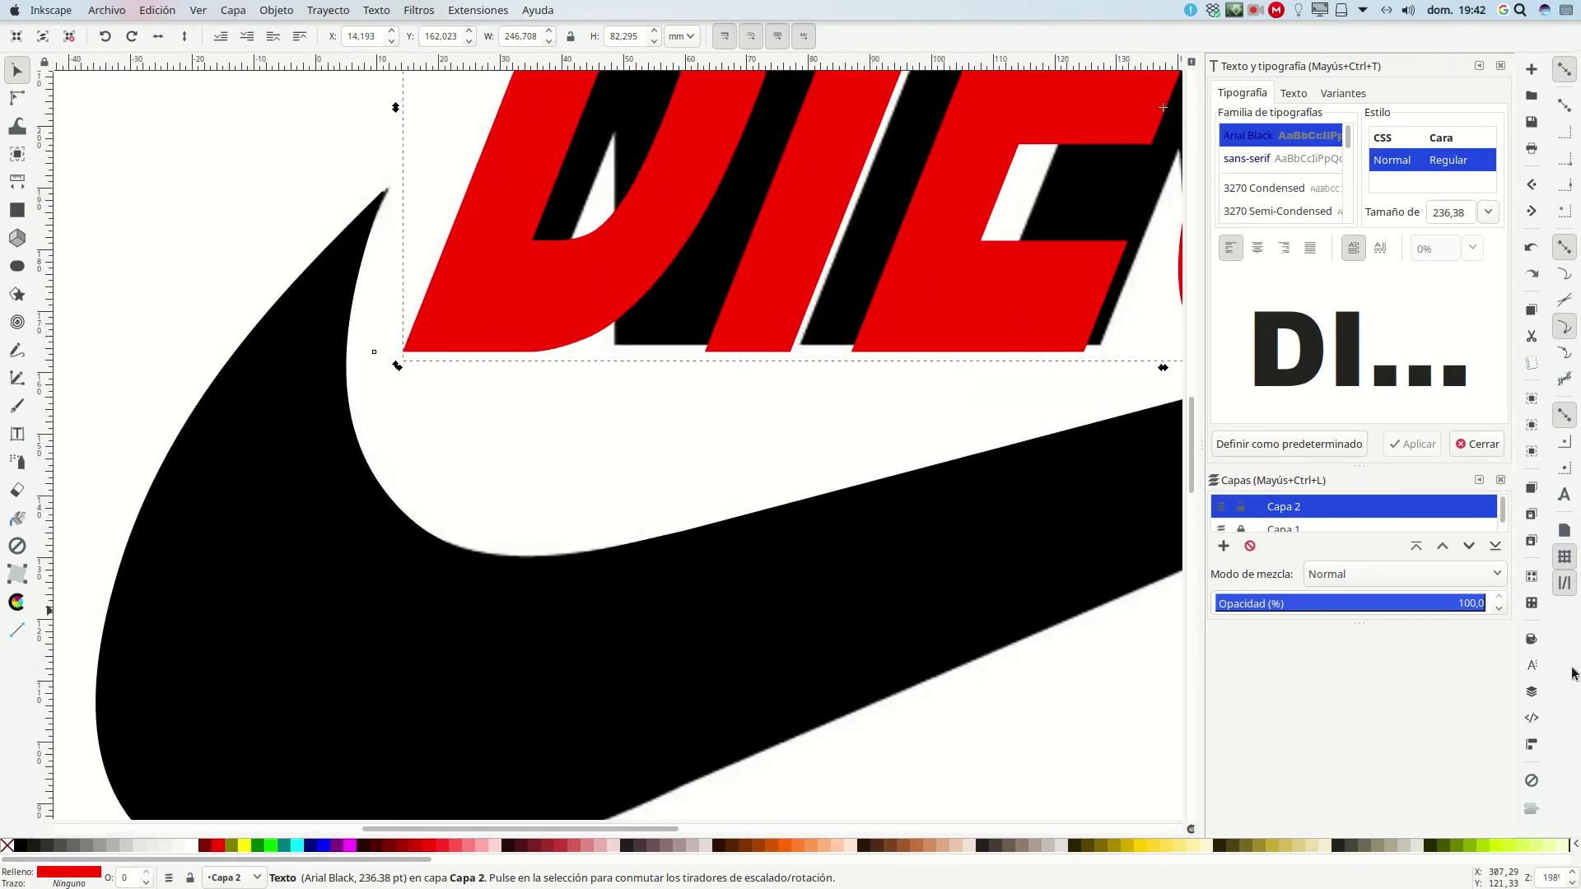
pyautogui.moveTo(1193, 412); pyautogui.dragTo(1198, 372)
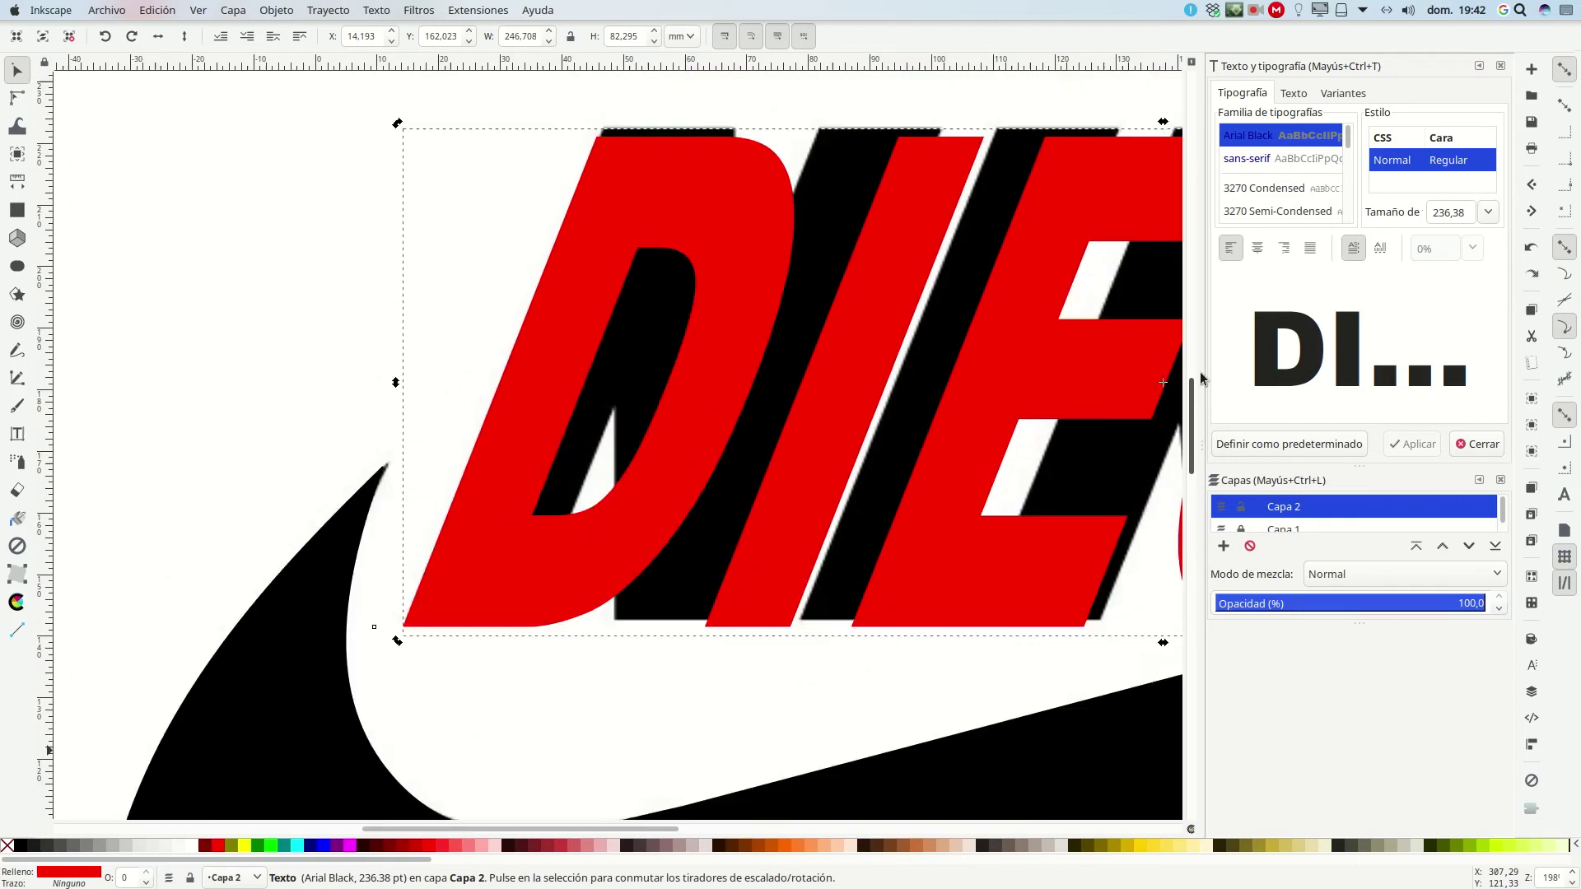
pyautogui.scroll(3, 1199, 372)
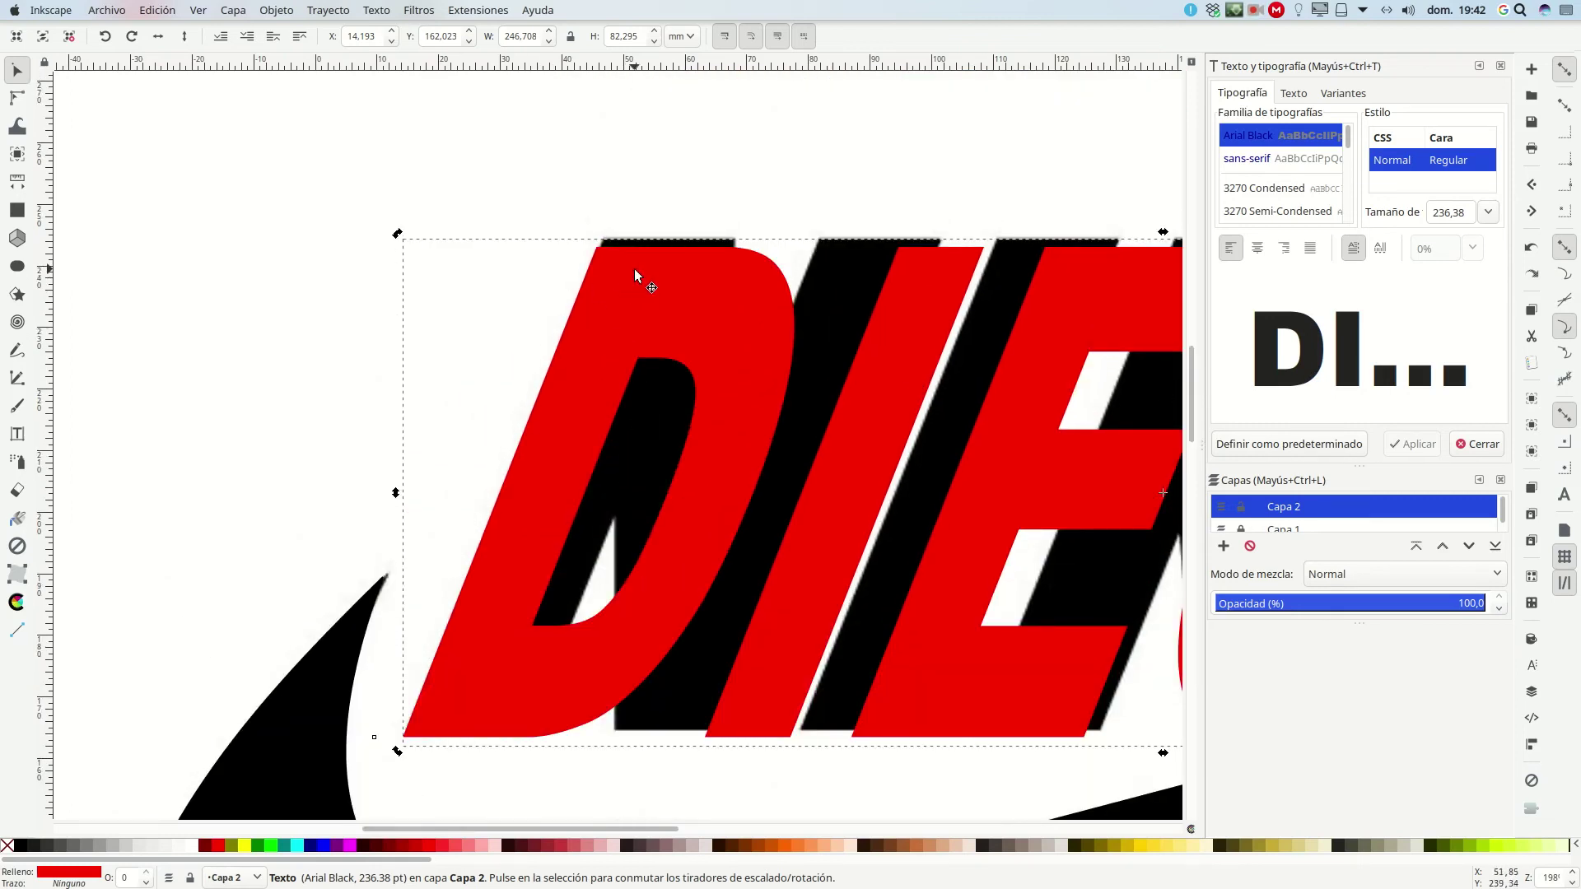
pyautogui.moveTo(642, 273); pyautogui.dragTo(649, 260)
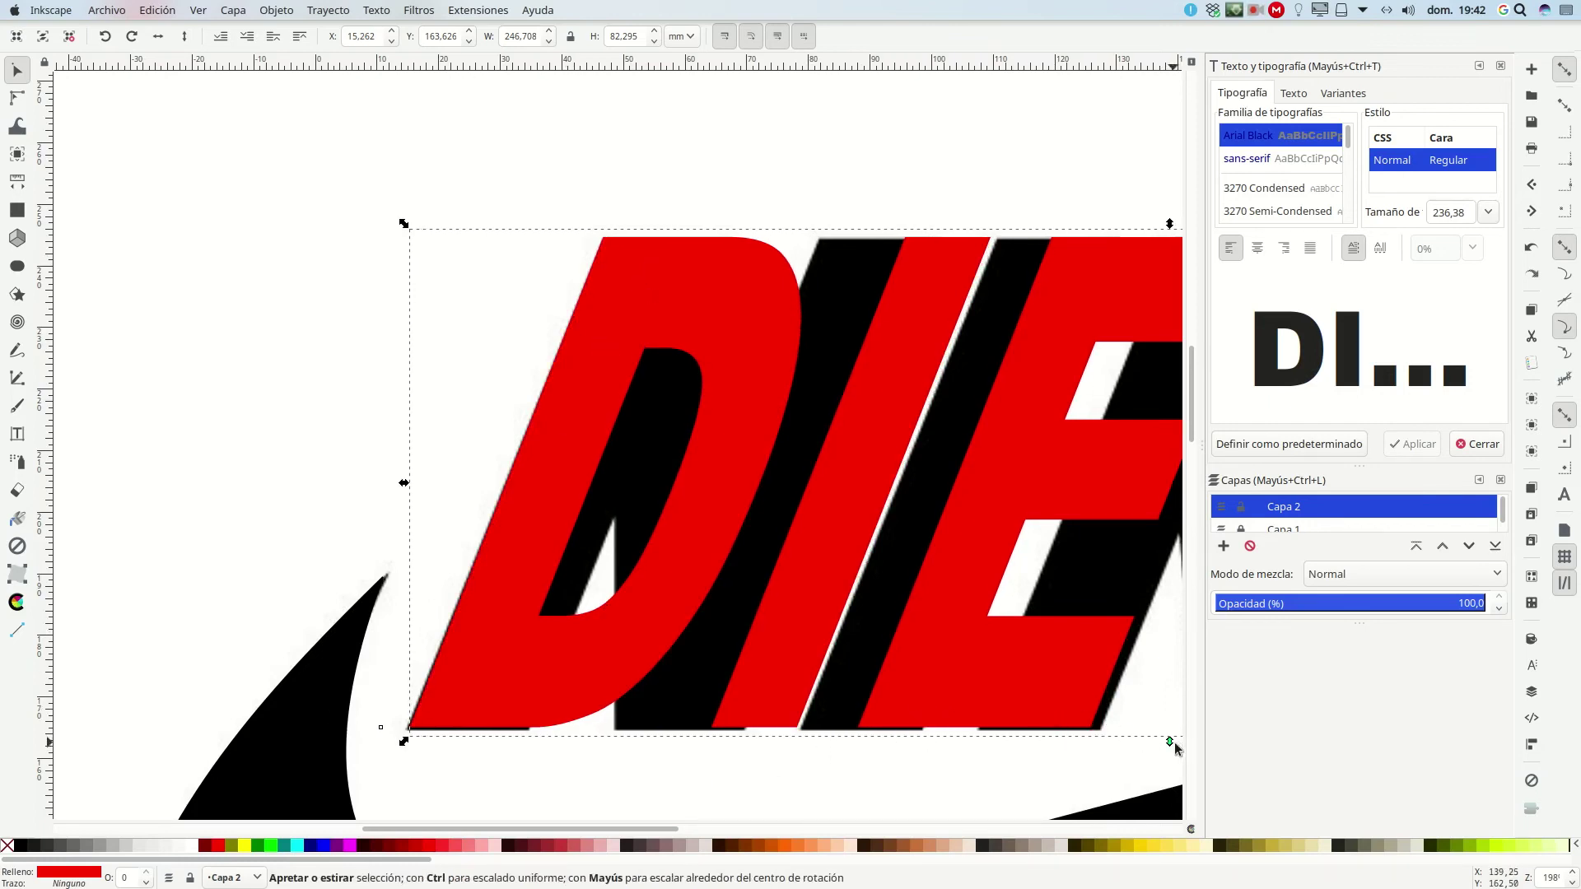
pyautogui.moveTo(1169, 743); pyautogui.dragTo(1159, 746)
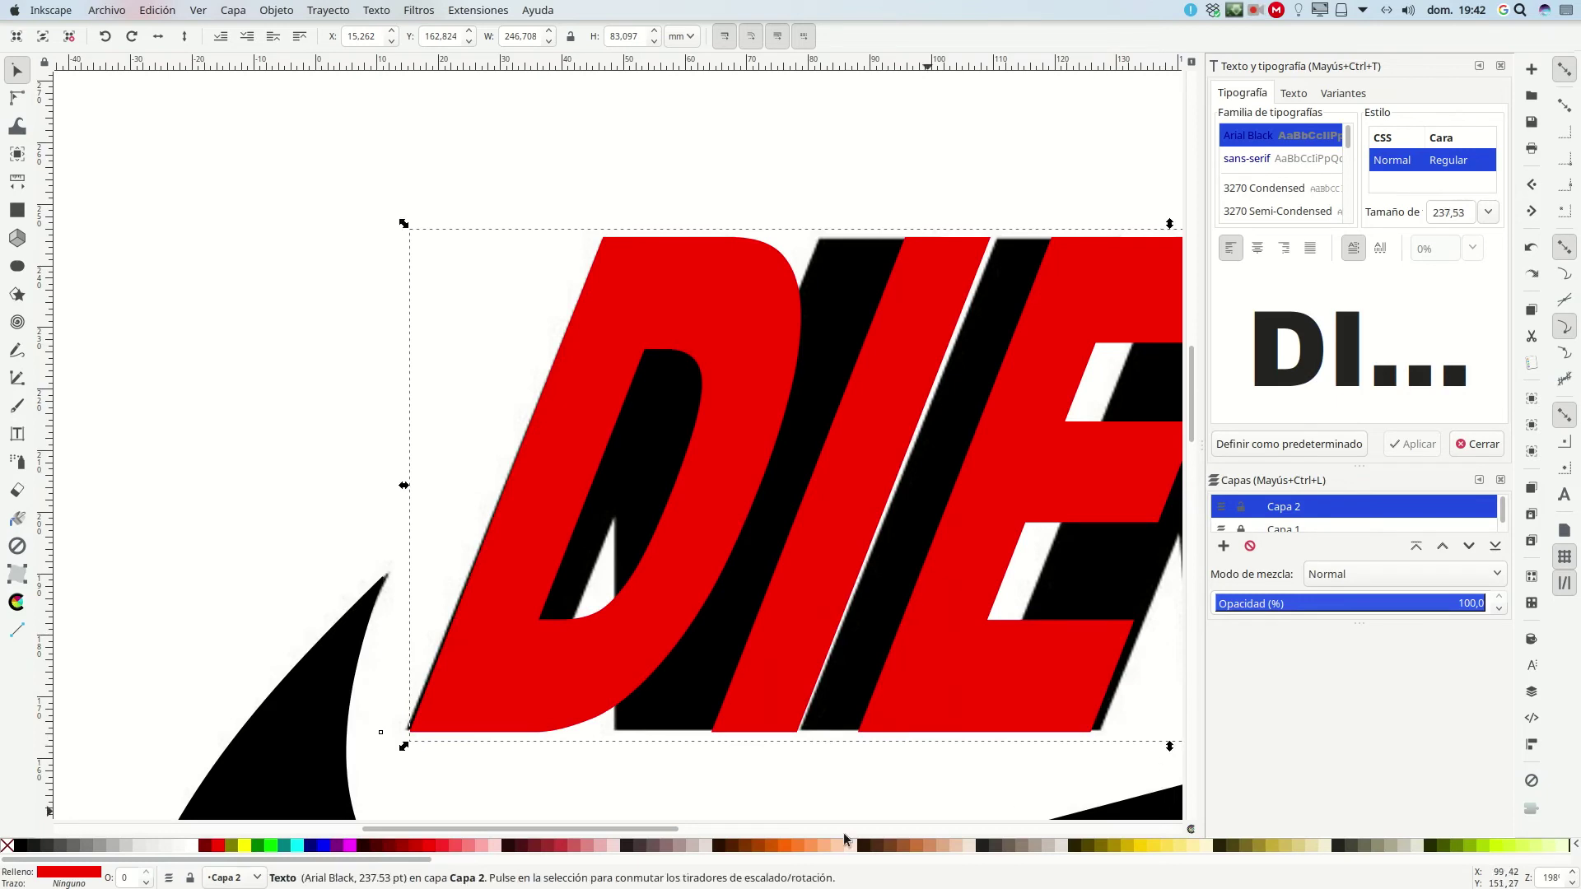
pyautogui.click(789, 789)
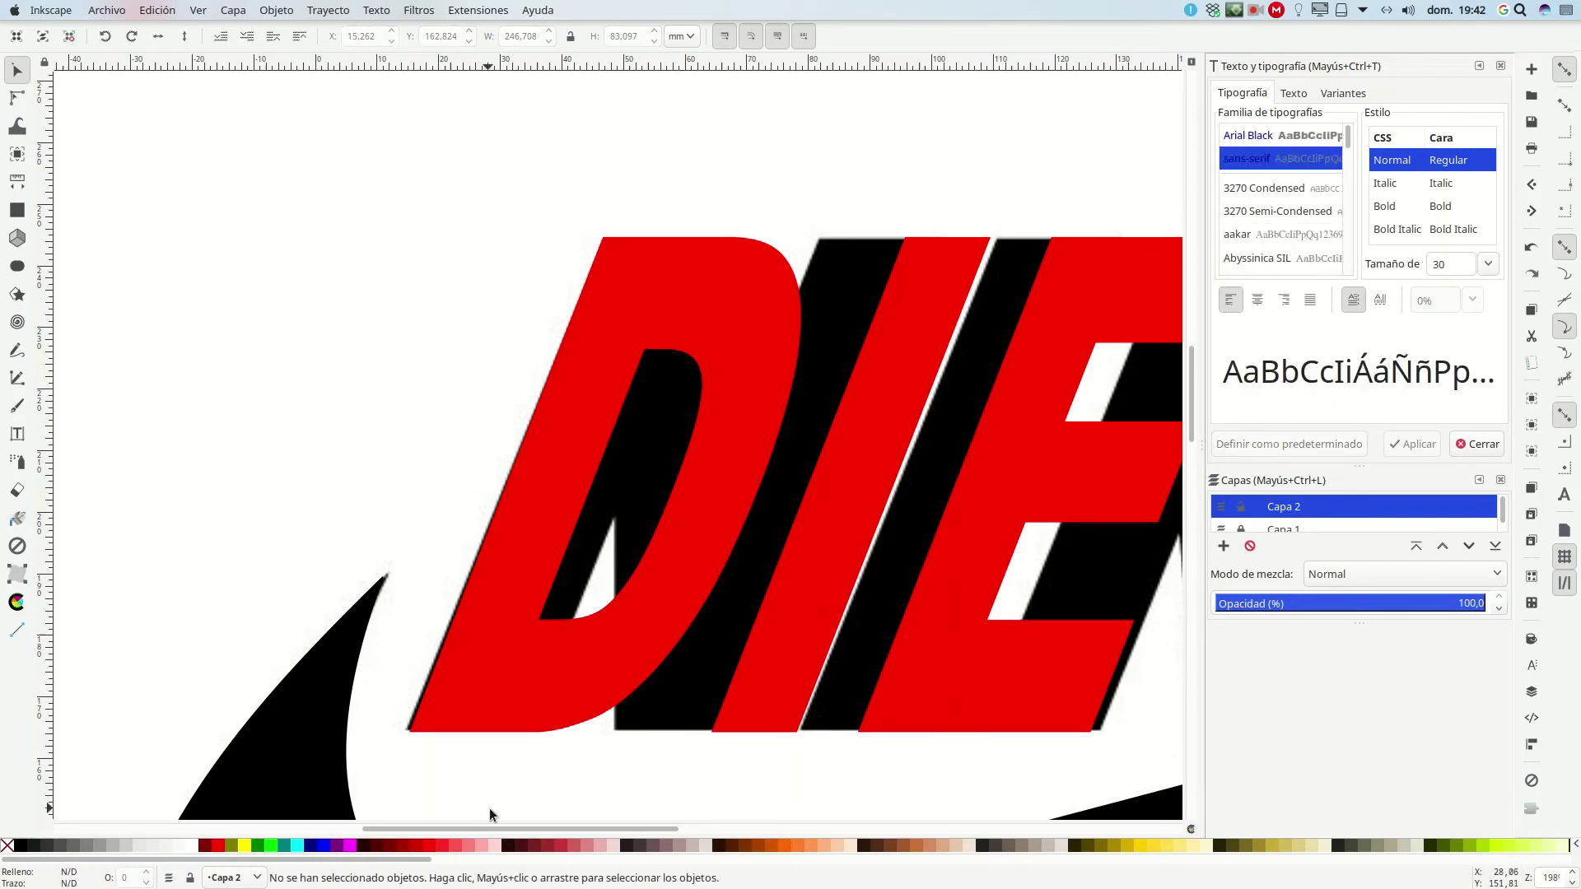
# Zoom out, close Text and Font, and hide the Capa 1 layer.
pyautogui.hscroll(10, 610, 833)
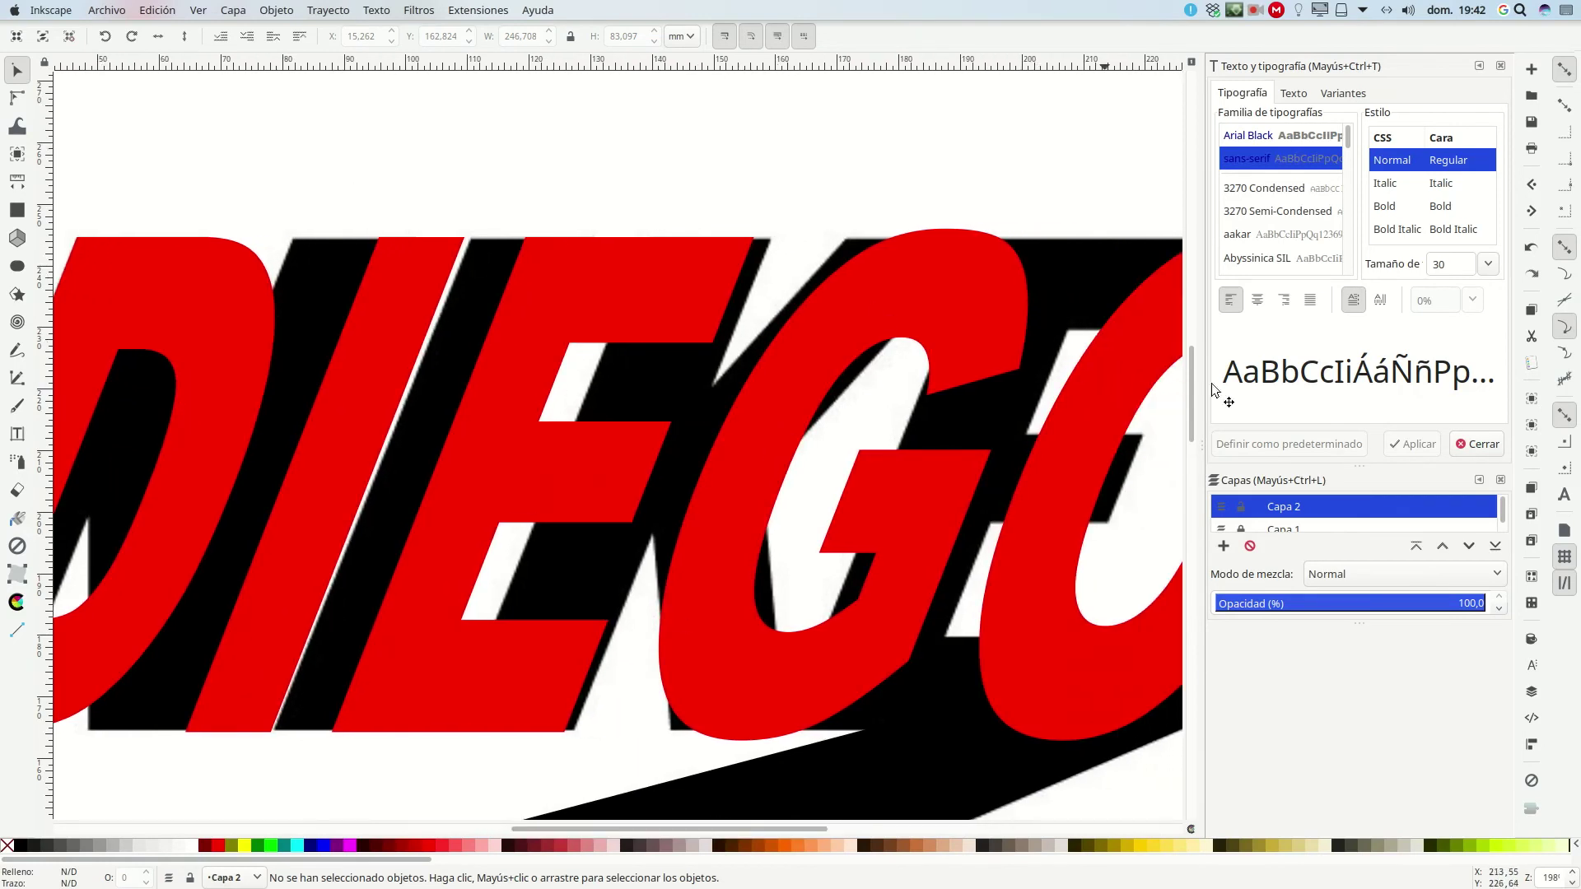
pyautogui.press('-')
pyautogui.press('-')
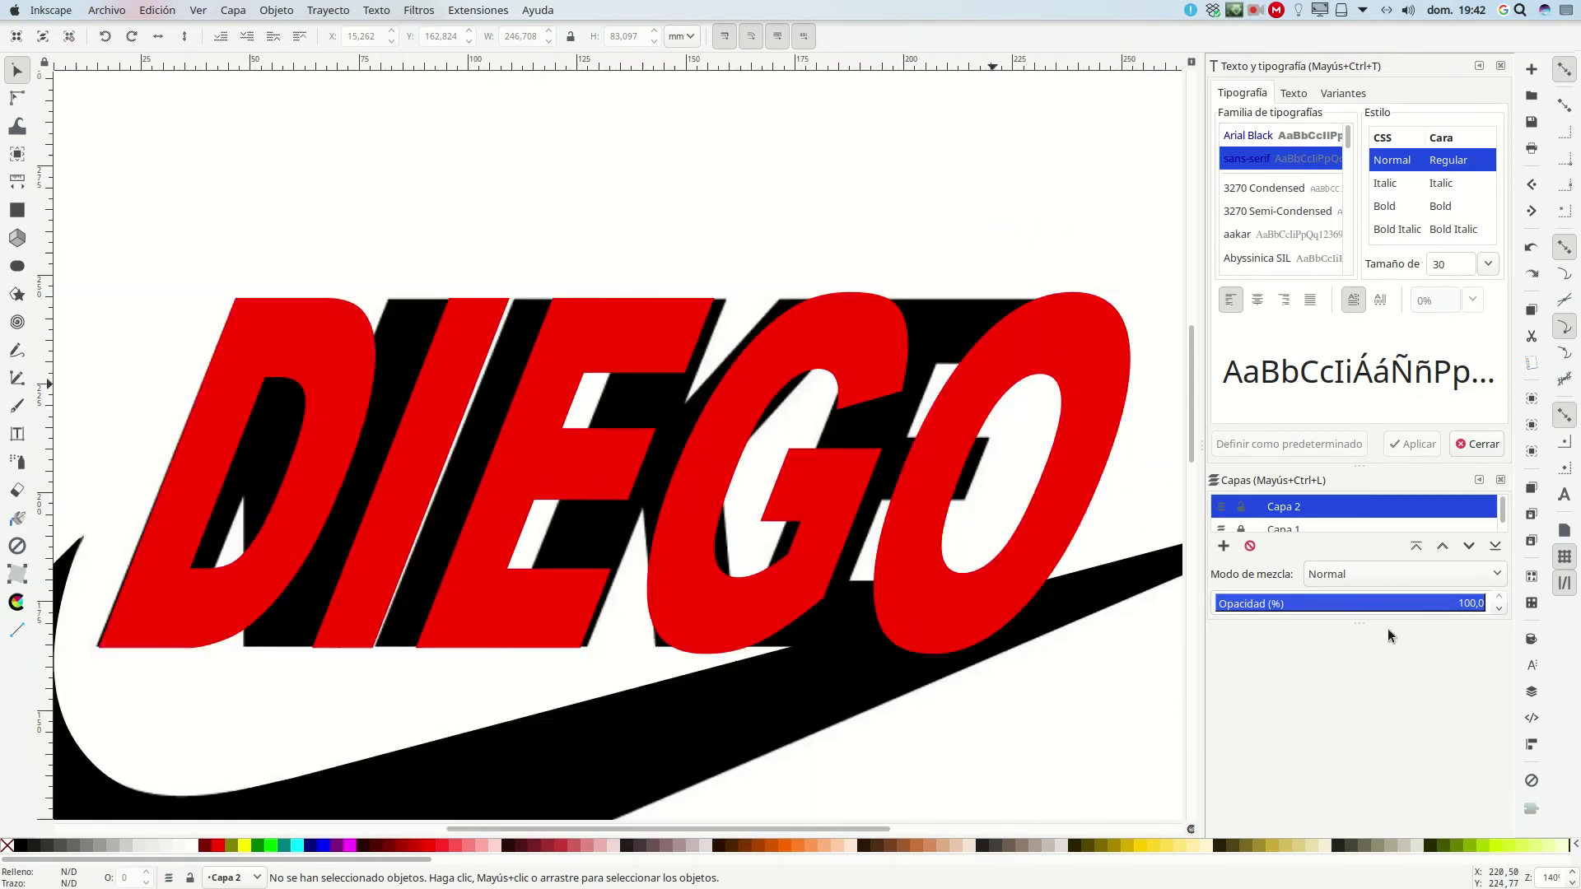
pyautogui.press('-')
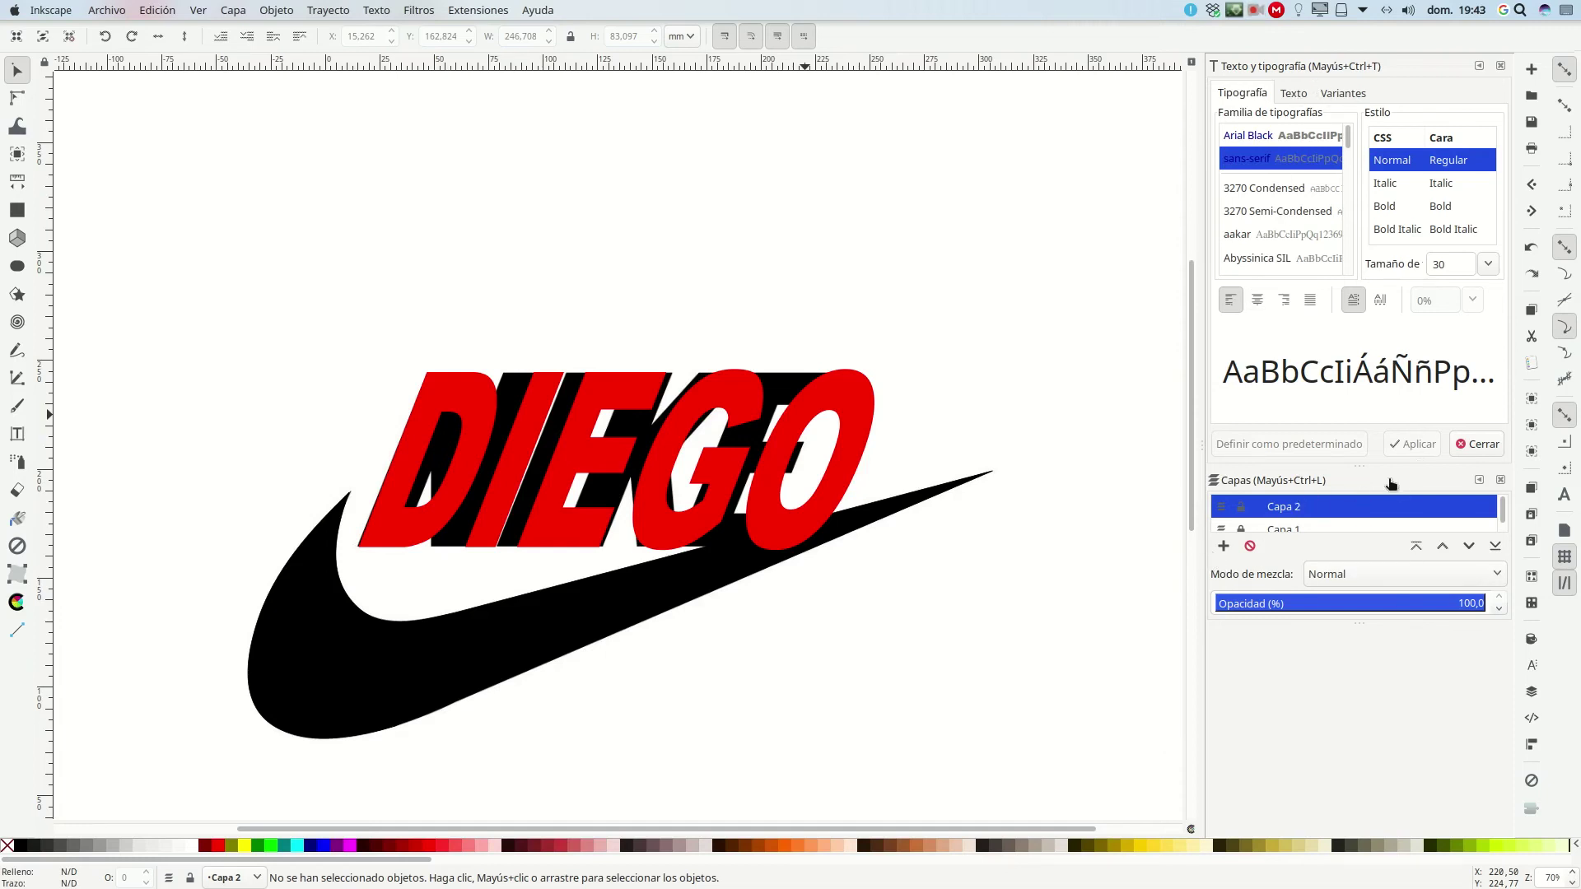
pyautogui.click(1501, 66)
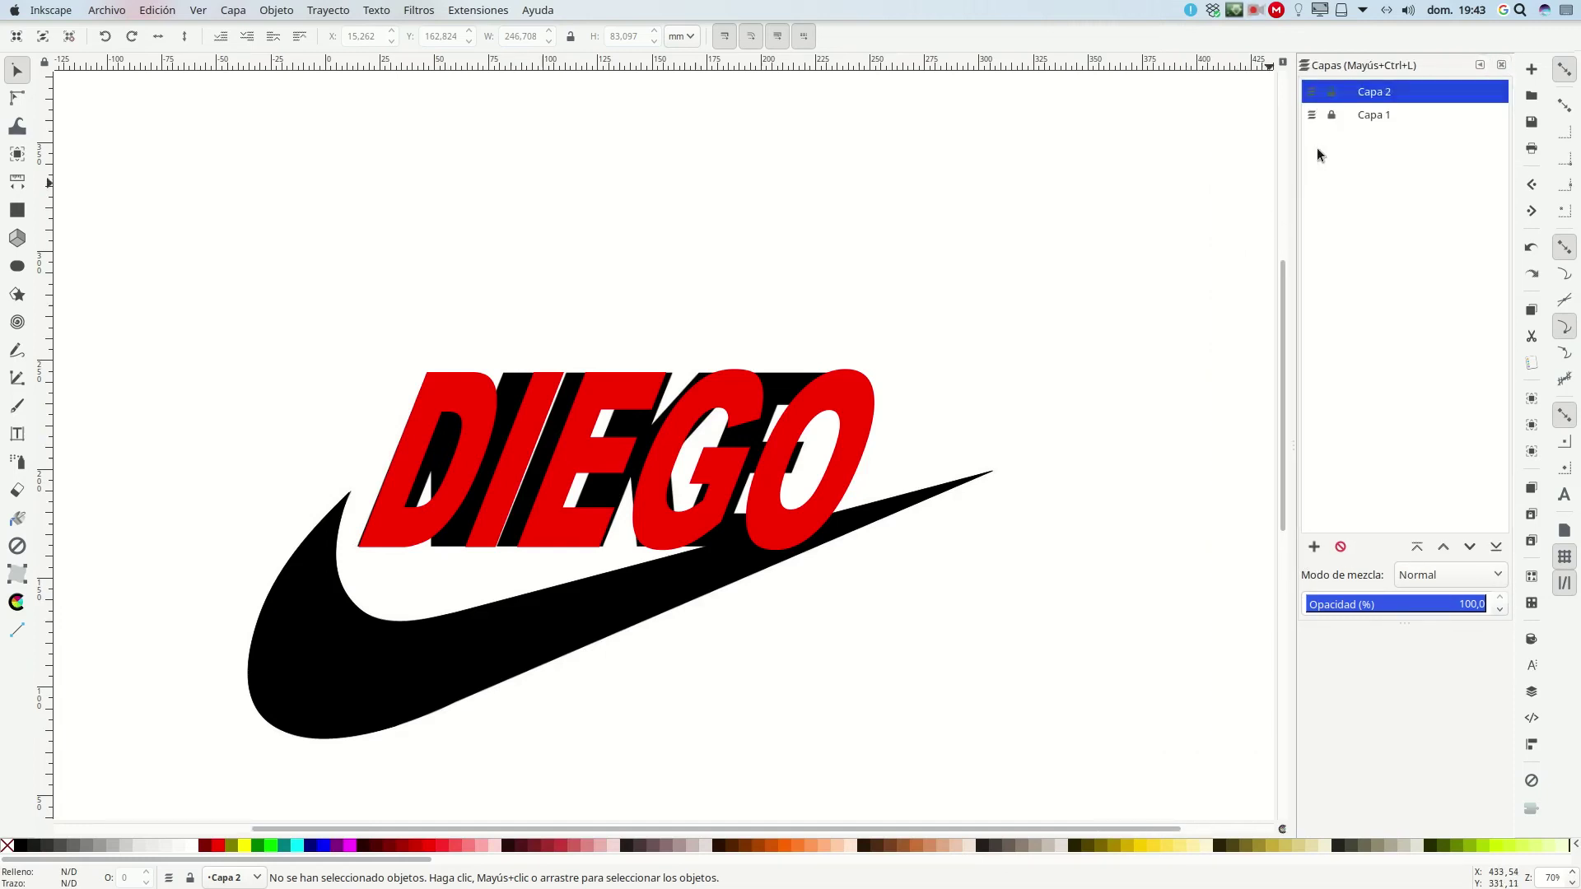
pyautogui.click(1363, 121)
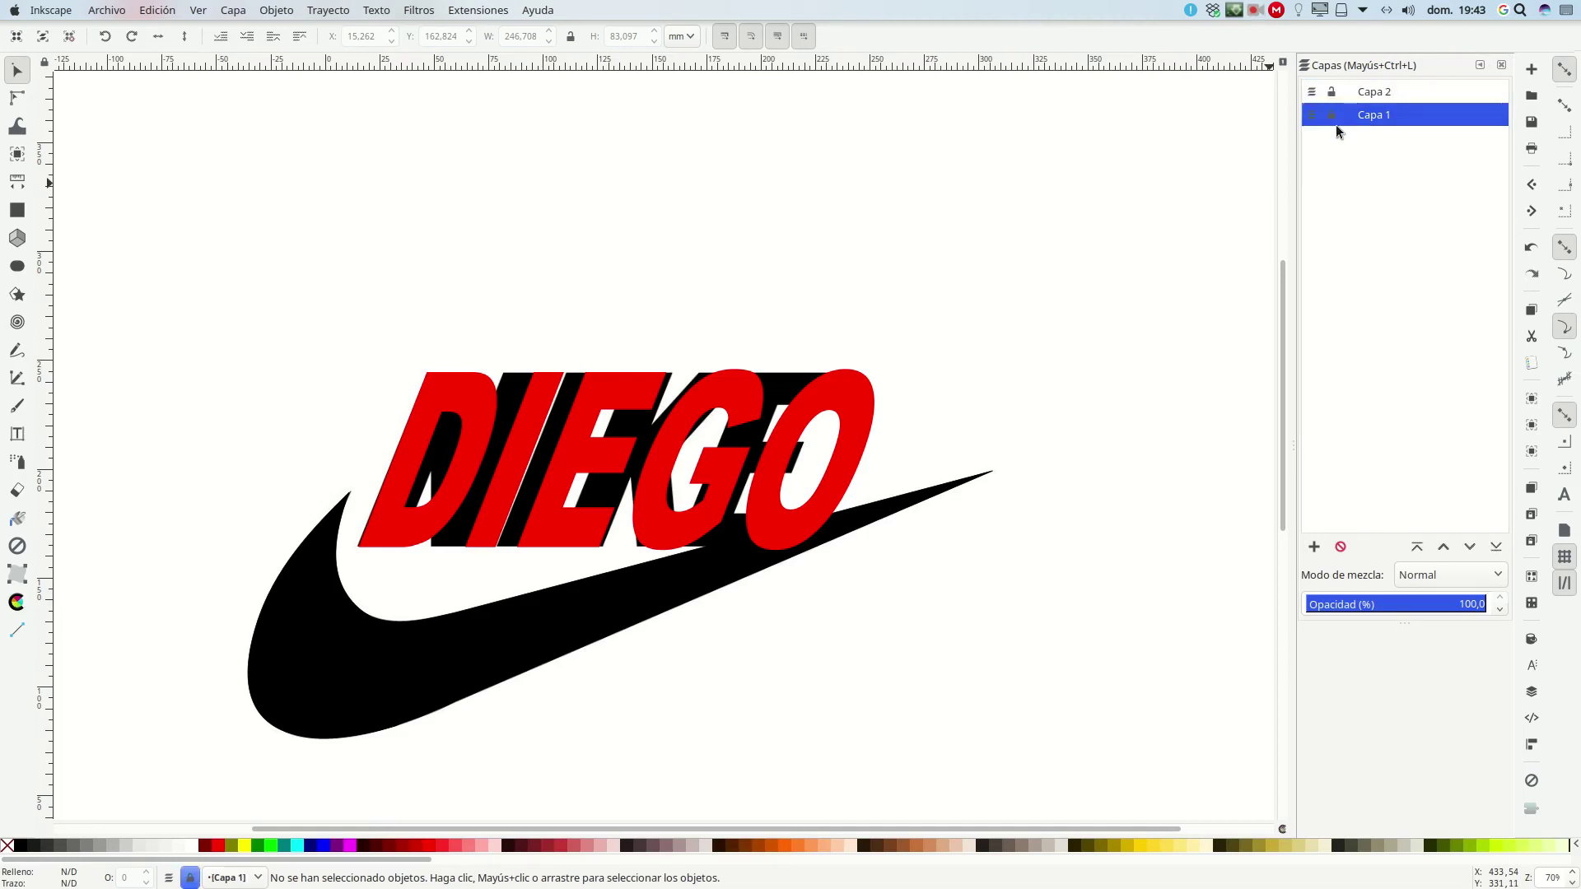
pyautogui.click(1310, 117)
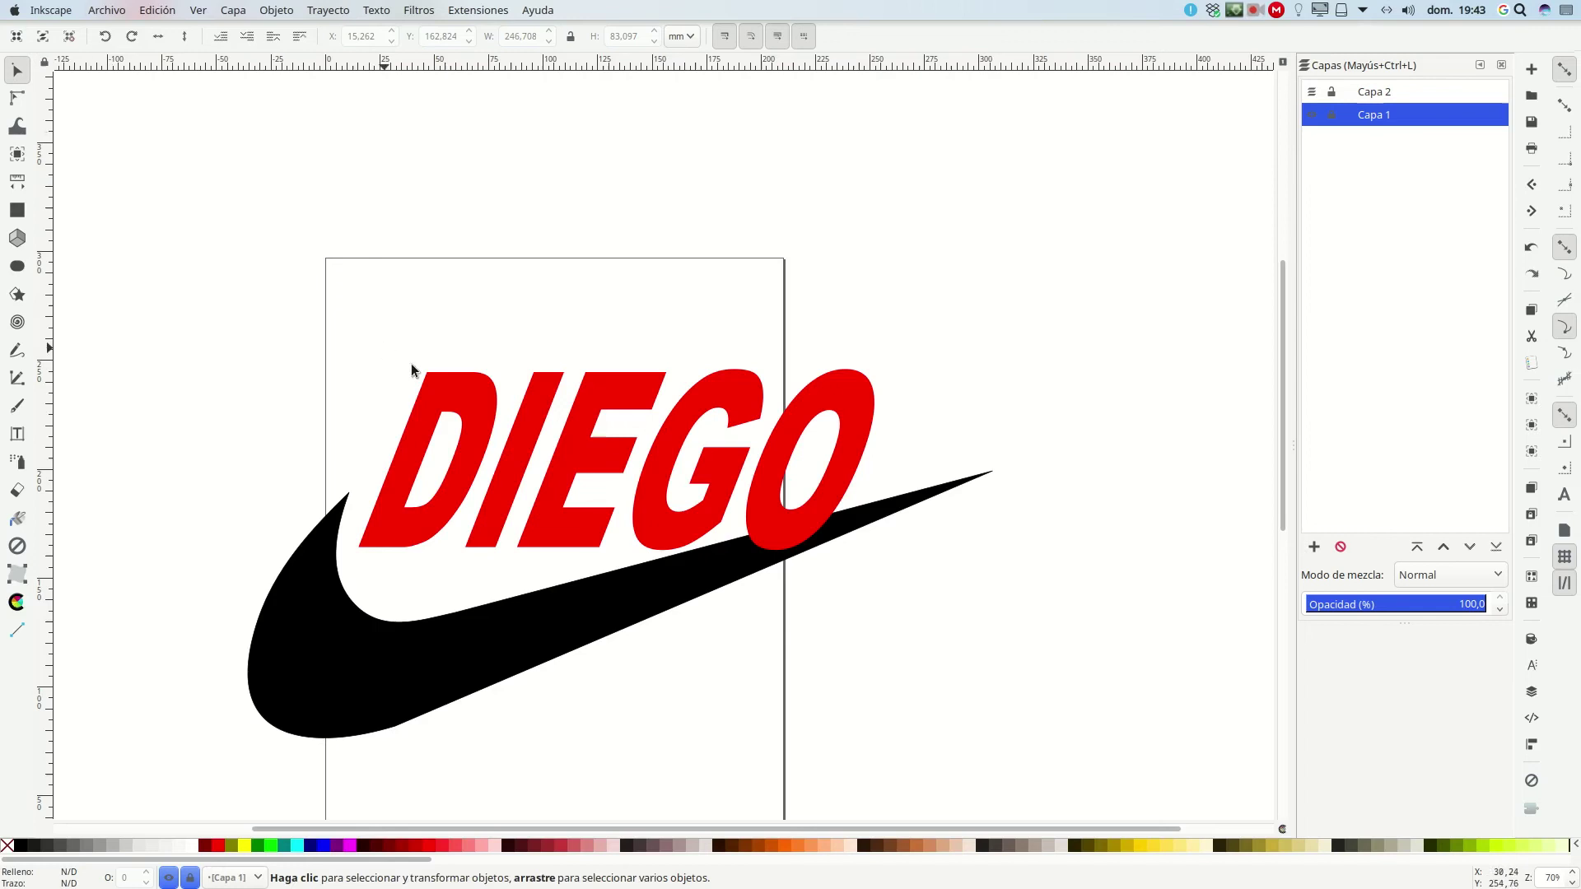
# Fill the DIEGO text solid black.
pyautogui.click(437, 384)
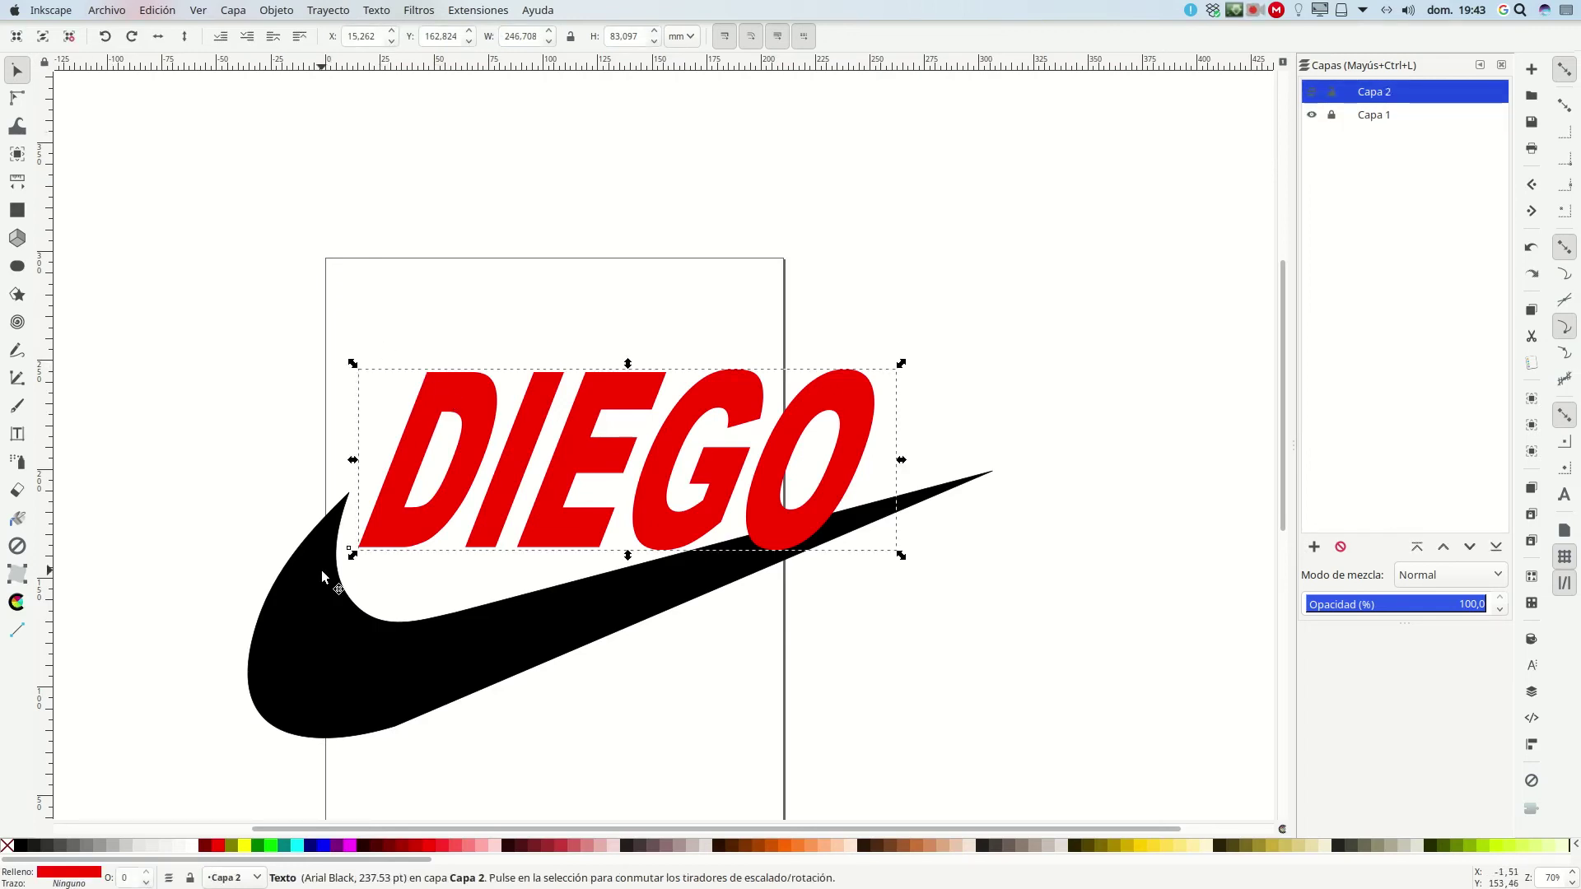
pyautogui.click(20, 845)
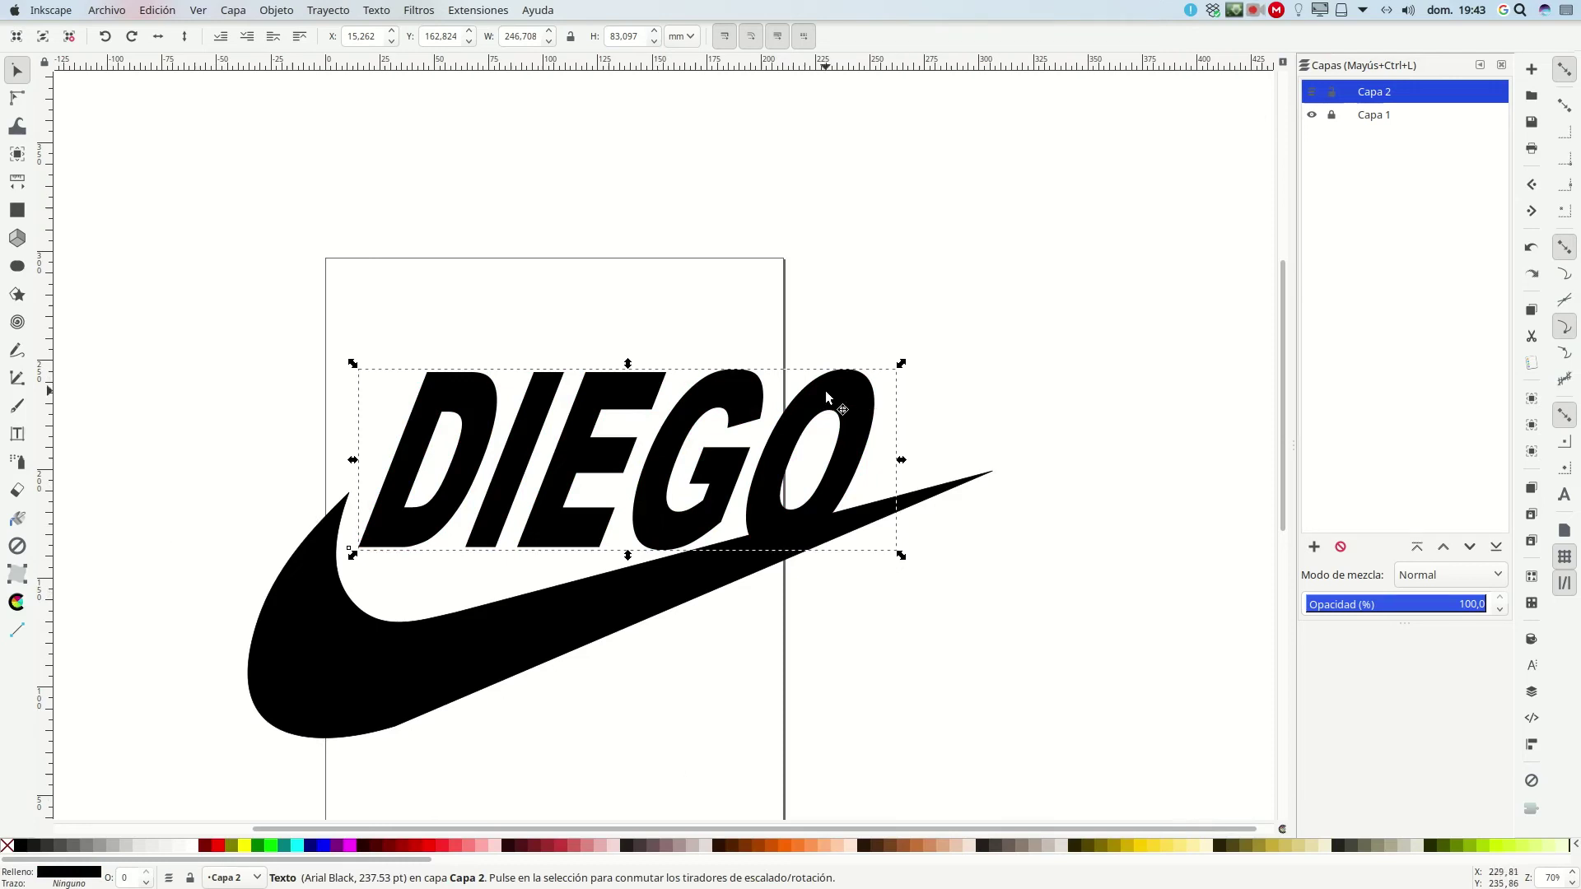
pyautogui.click(670, 292)
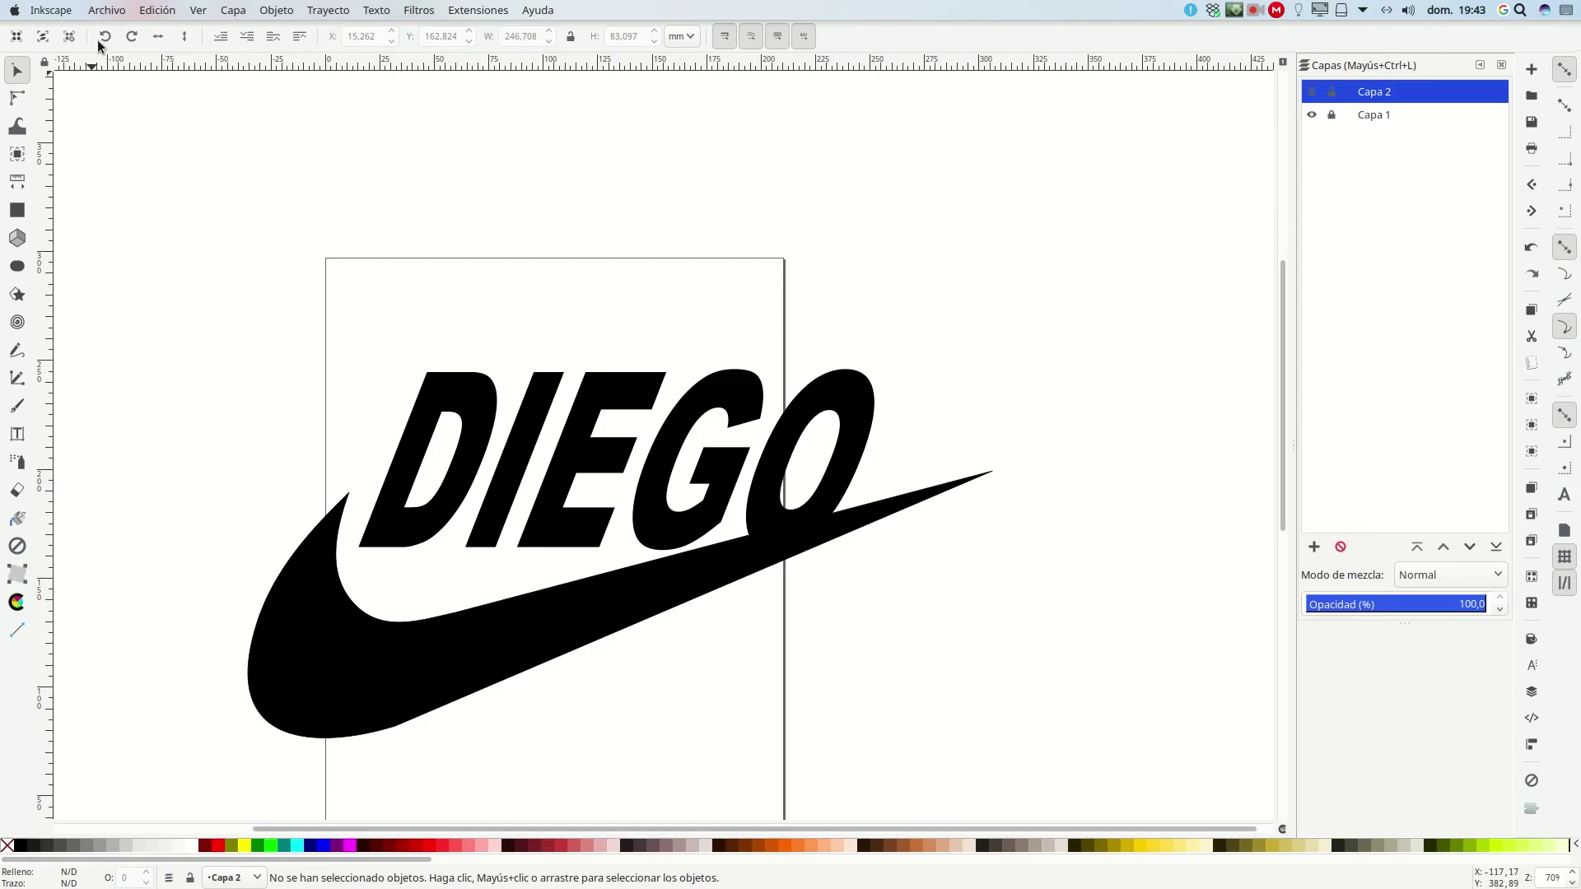
pyautogui.click(106, 9)
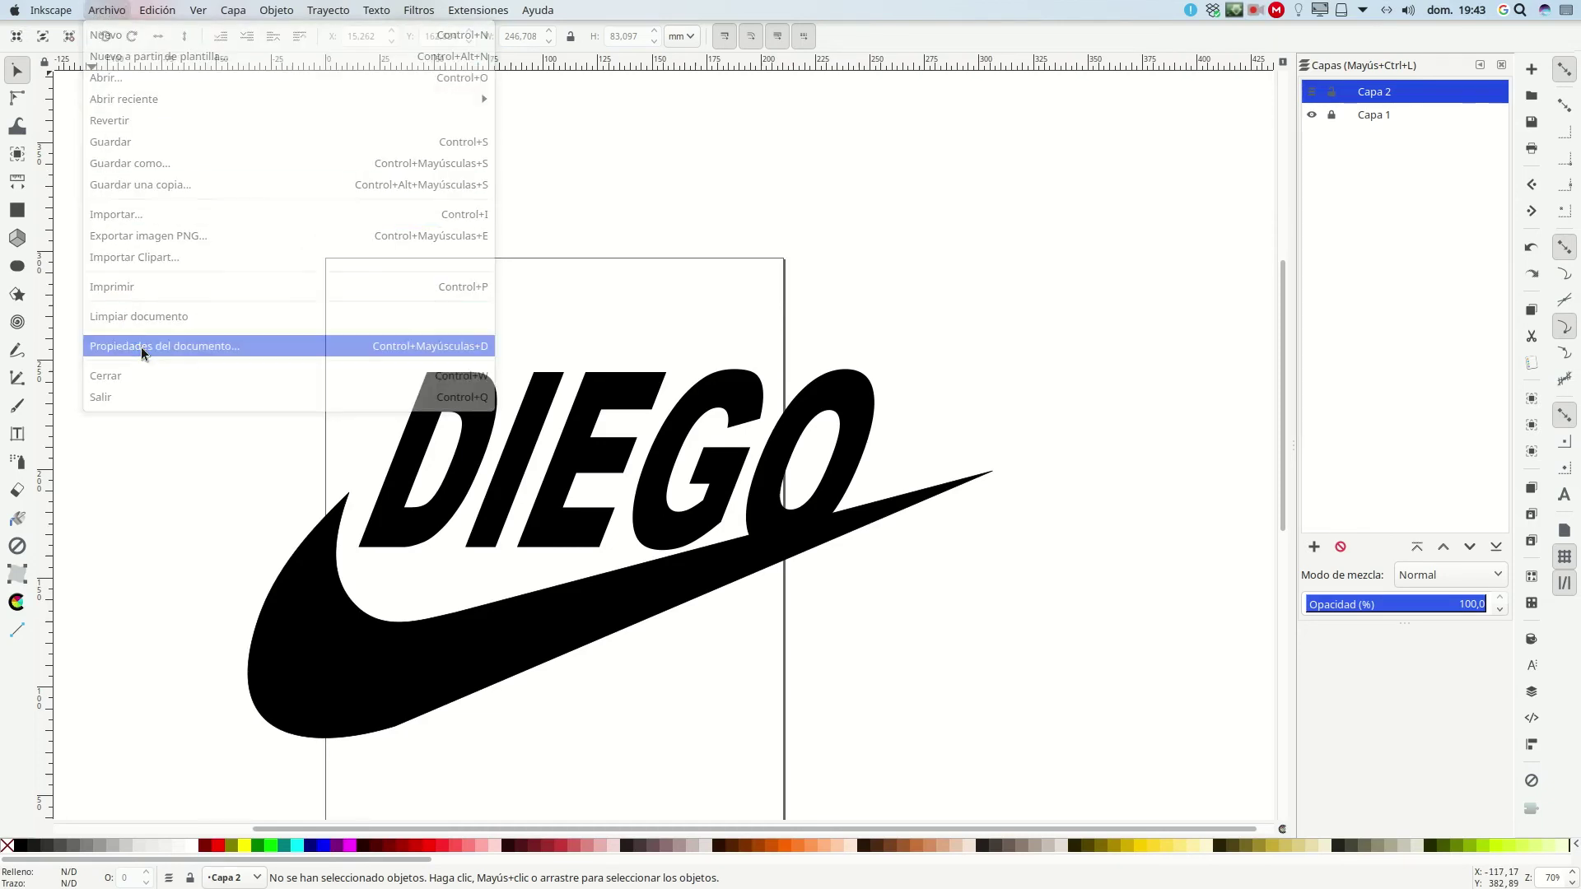
# In Document Properties' resize-to-content options, set the top margin to 5.
pyautogui.click(142, 354)
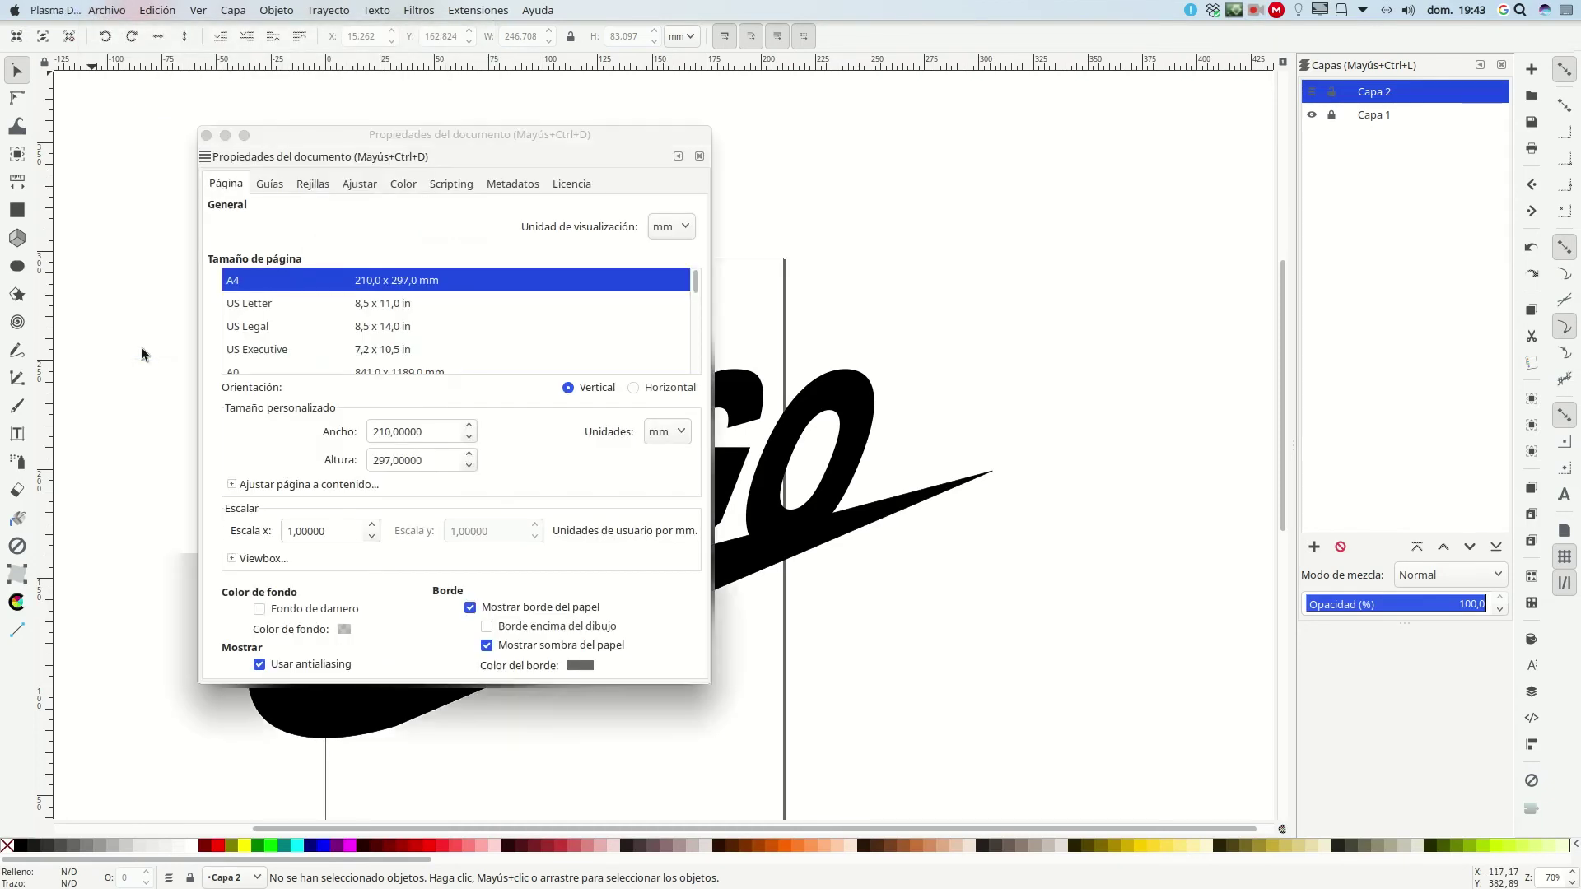
pyautogui.click(321, 486)
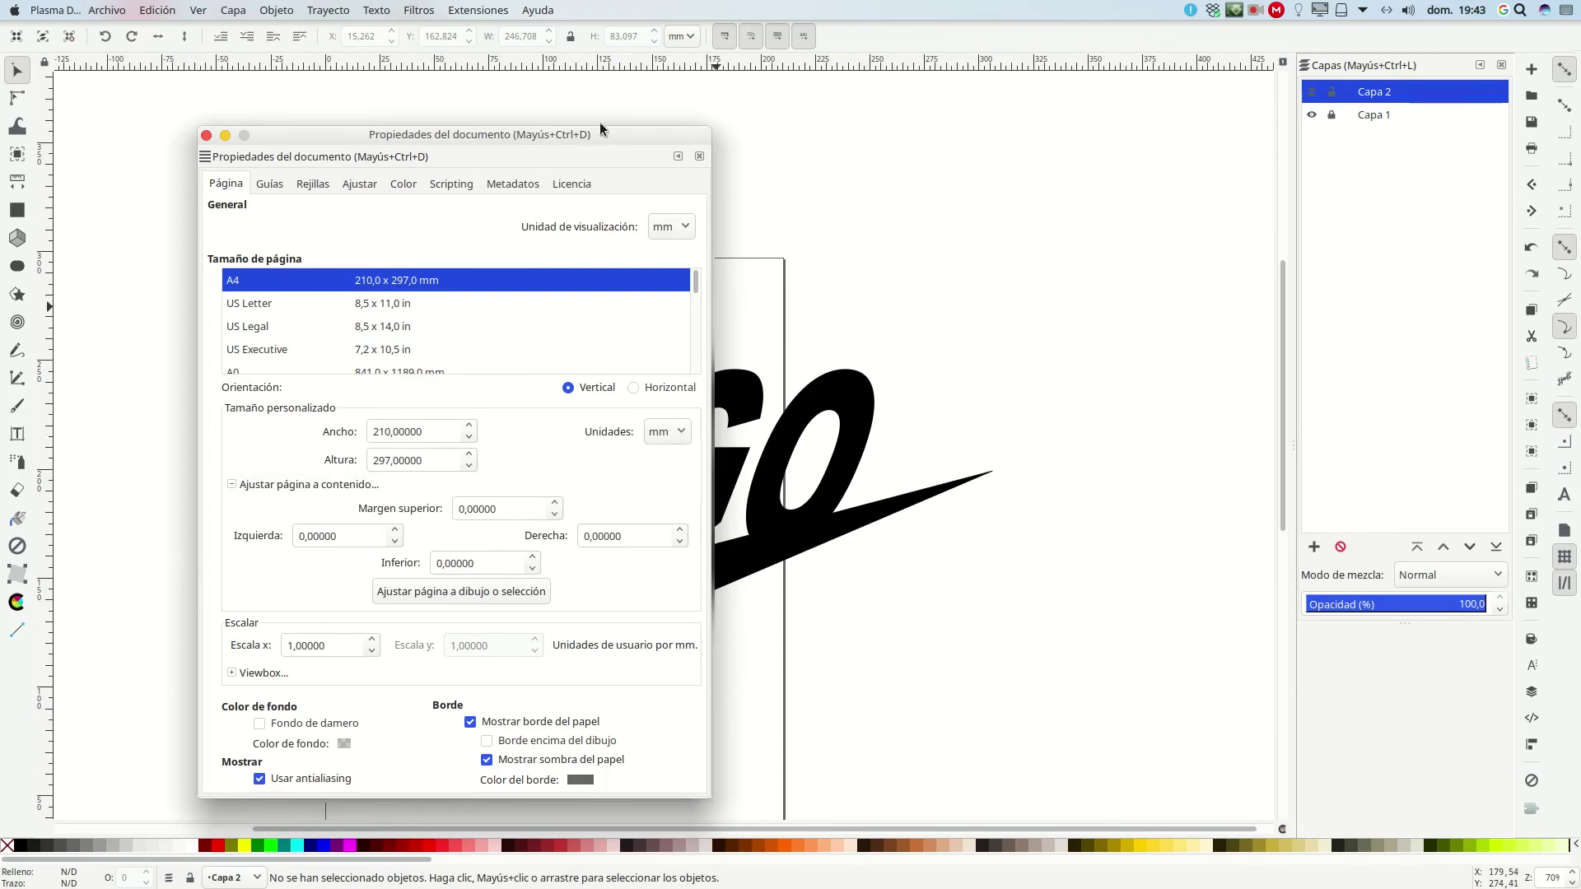
pyautogui.moveTo(582, 135); pyautogui.dragTo(1324, 133)
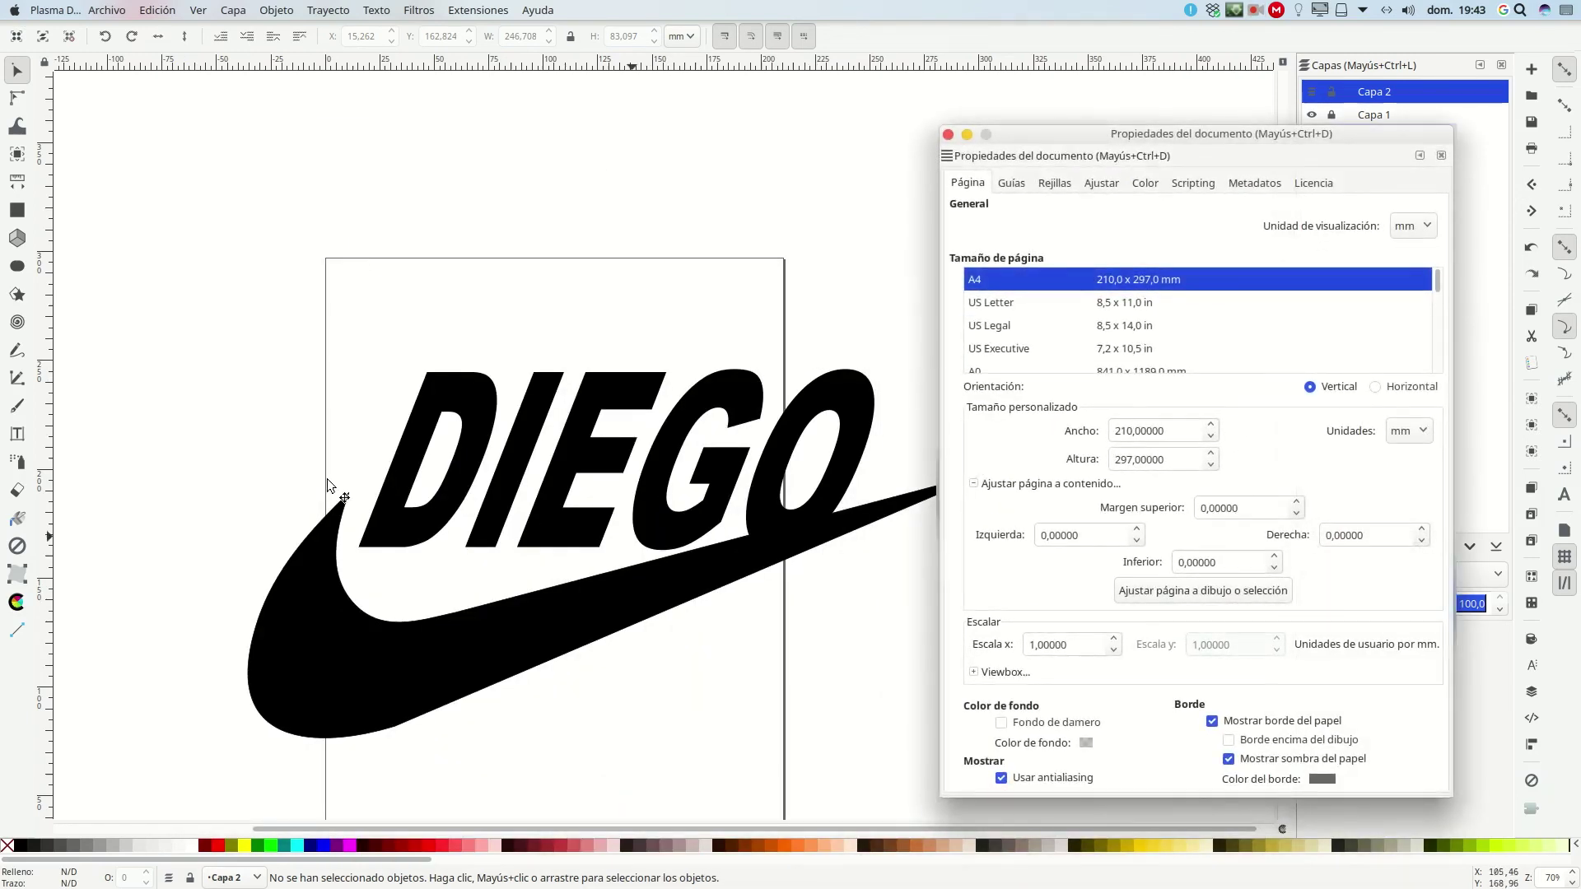
pyautogui.moveTo(1081, 136); pyautogui.dragTo(952, 100)
pyautogui.click(1074, 471)
pyautogui.moveTo(1075, 472); pyautogui.dragTo(1026, 473)
pyautogui.press('5')
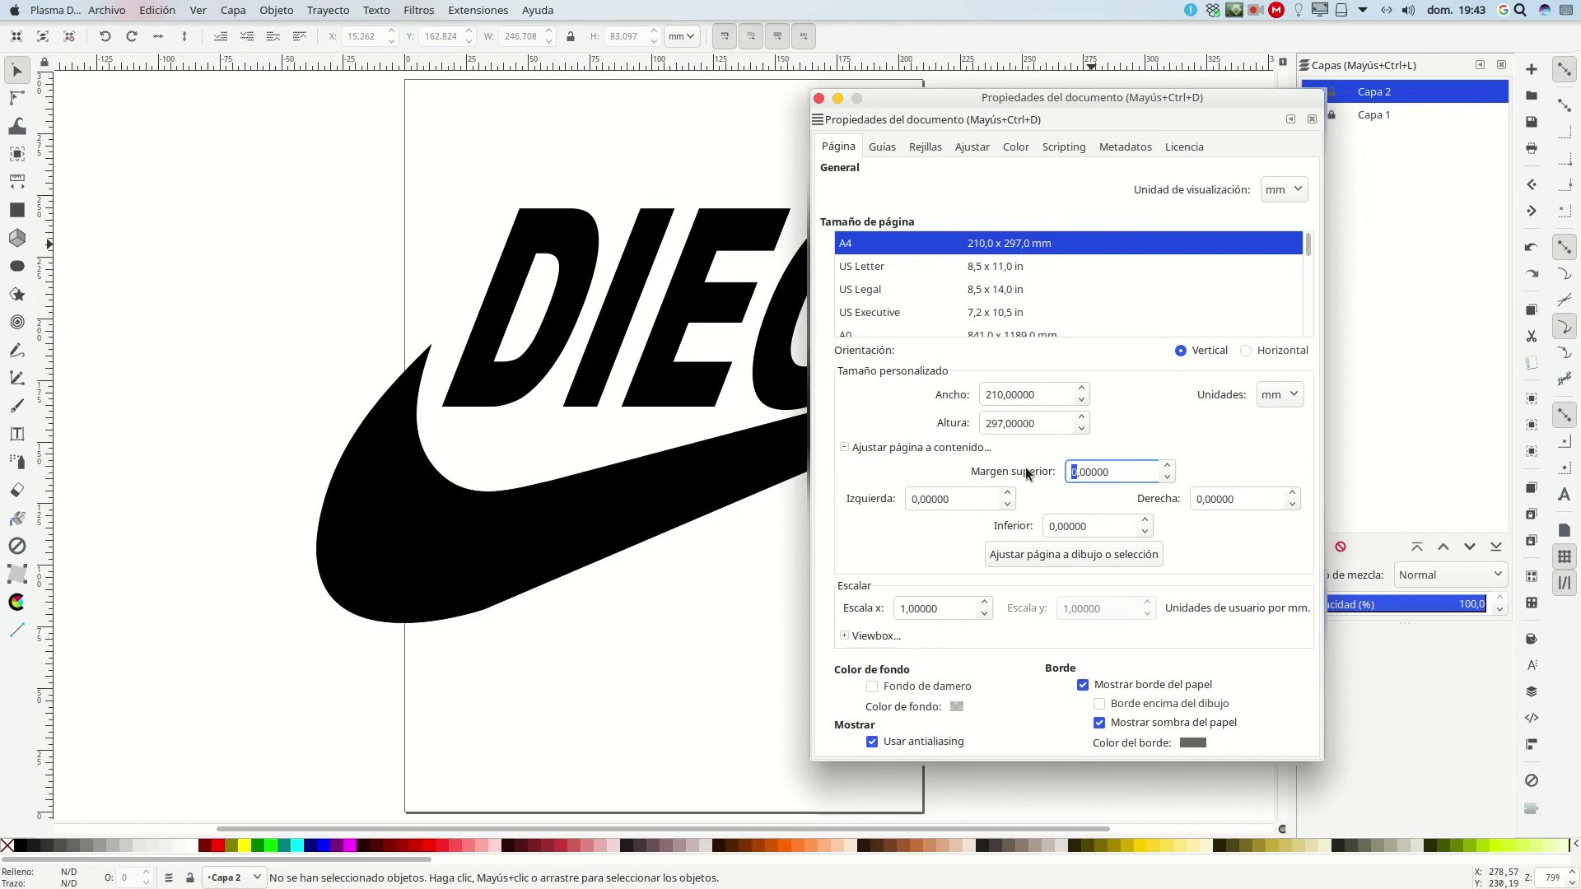
pyautogui.write('5')
# Set the right, bottom and left margins to 5 and resize the page to the drawing.
pyautogui.click(1198, 499)
pyautogui.press('BackSpace')
pyautogui.write('5')
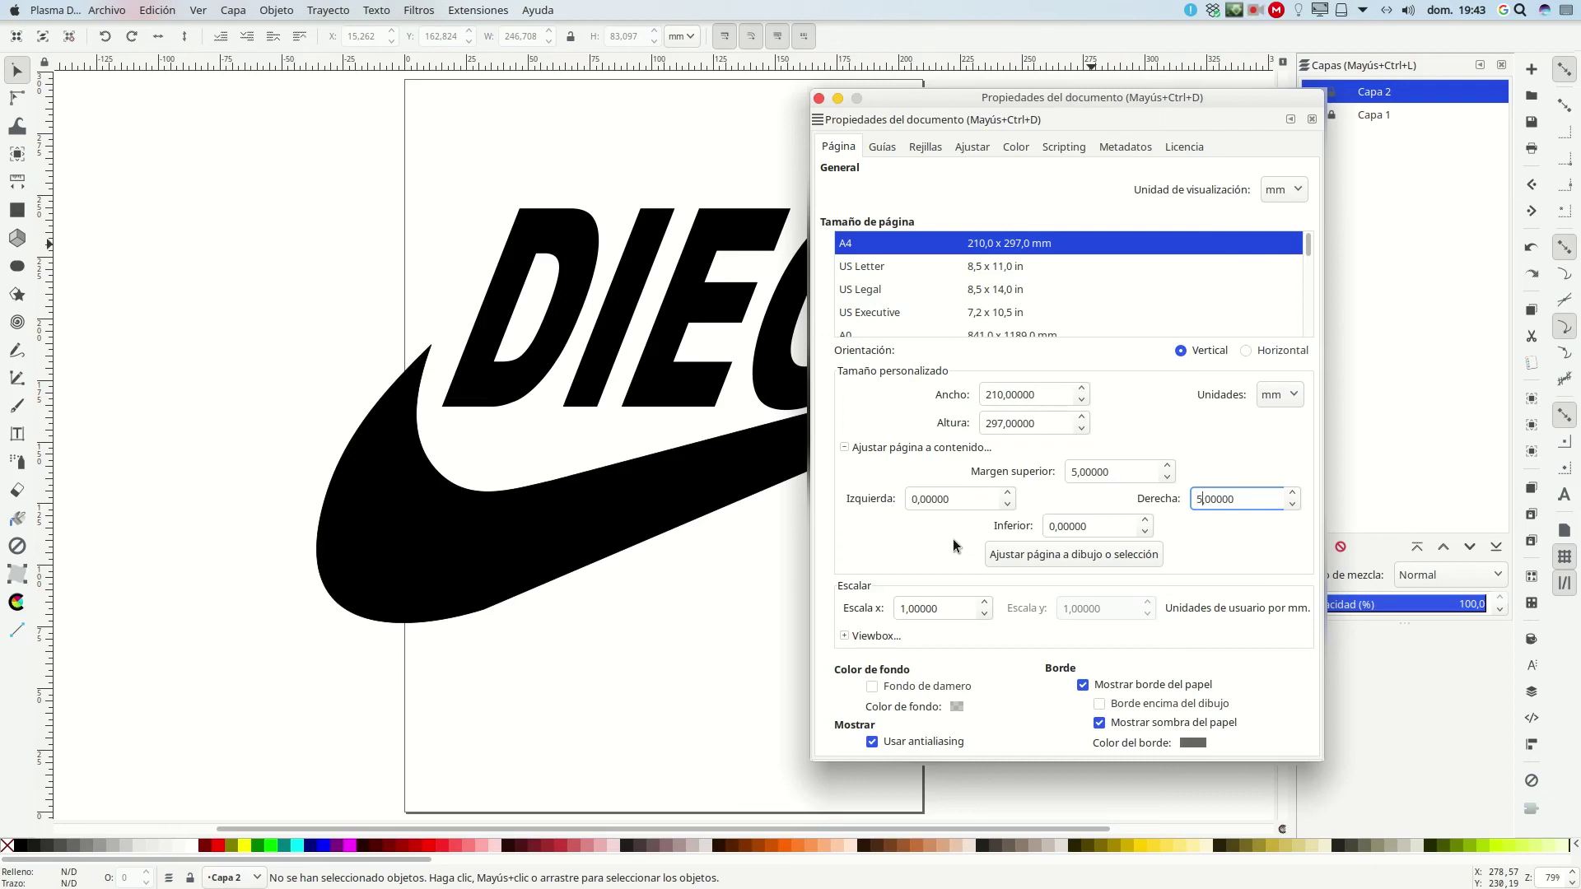
pyautogui.click(1057, 527)
pyautogui.press('BackSpace')
pyautogui.write('5')
pyautogui.click(912, 499)
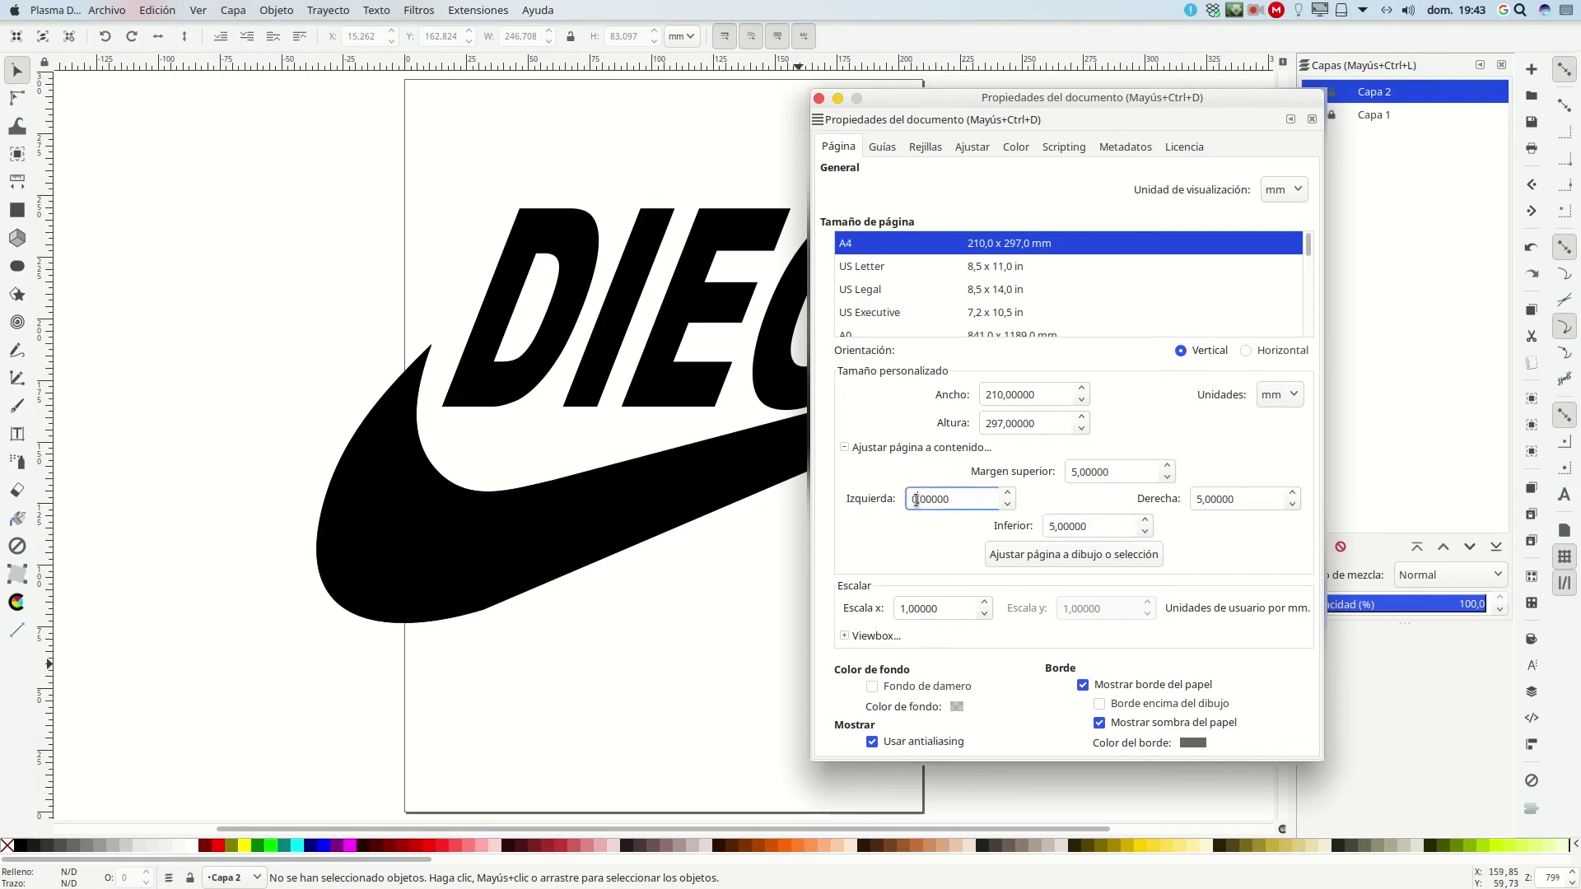
pyautogui.press('BackSpace')
pyautogui.write('5')
pyautogui.click(1051, 553)
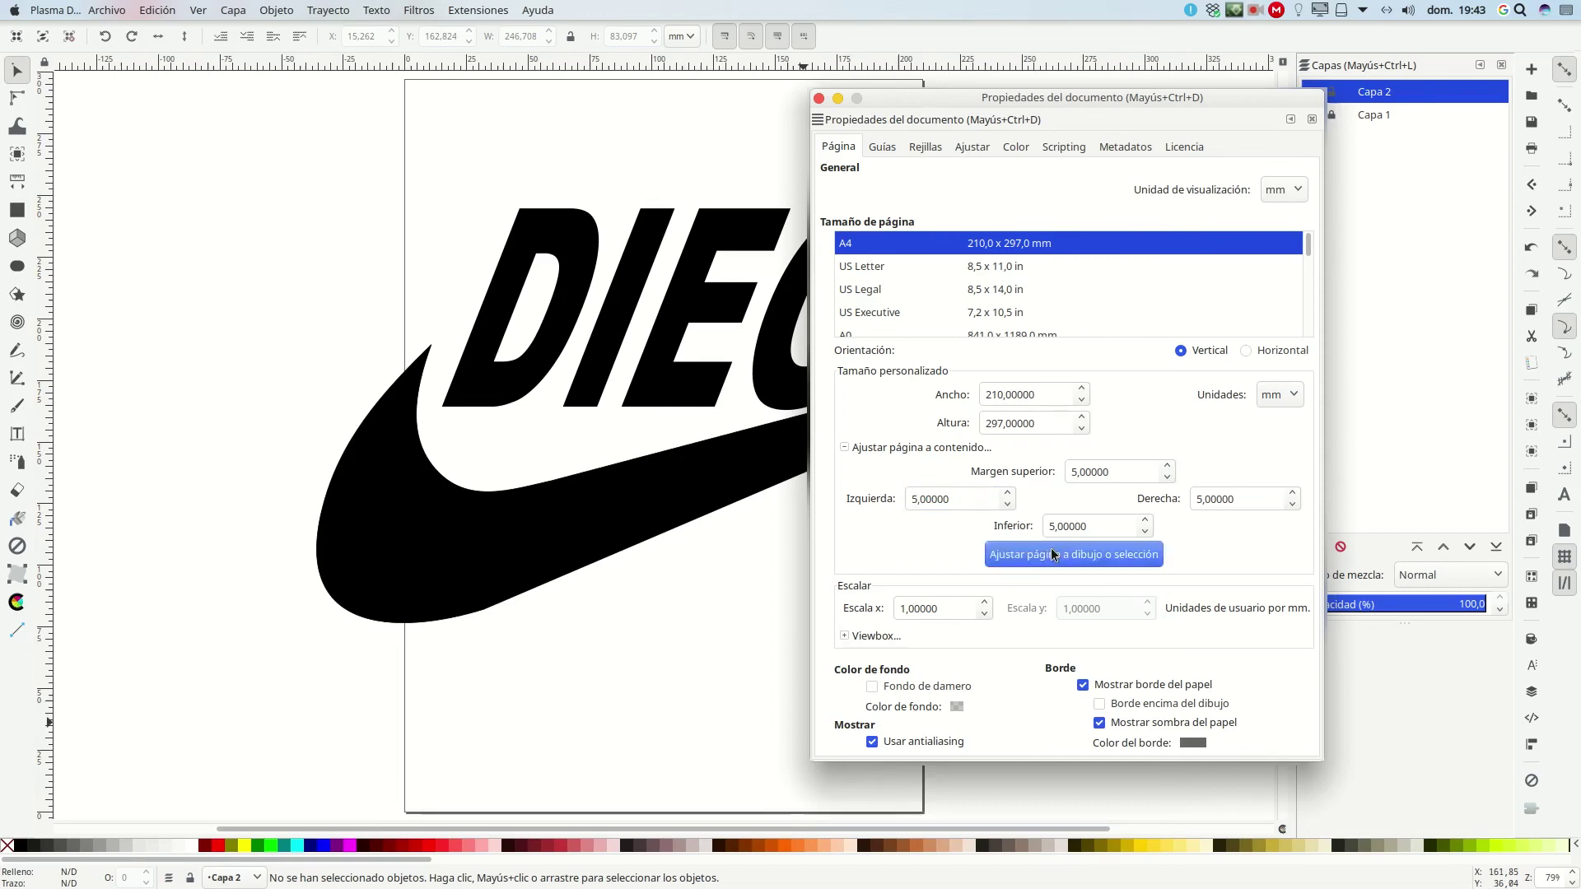
pyautogui.click(819, 98)
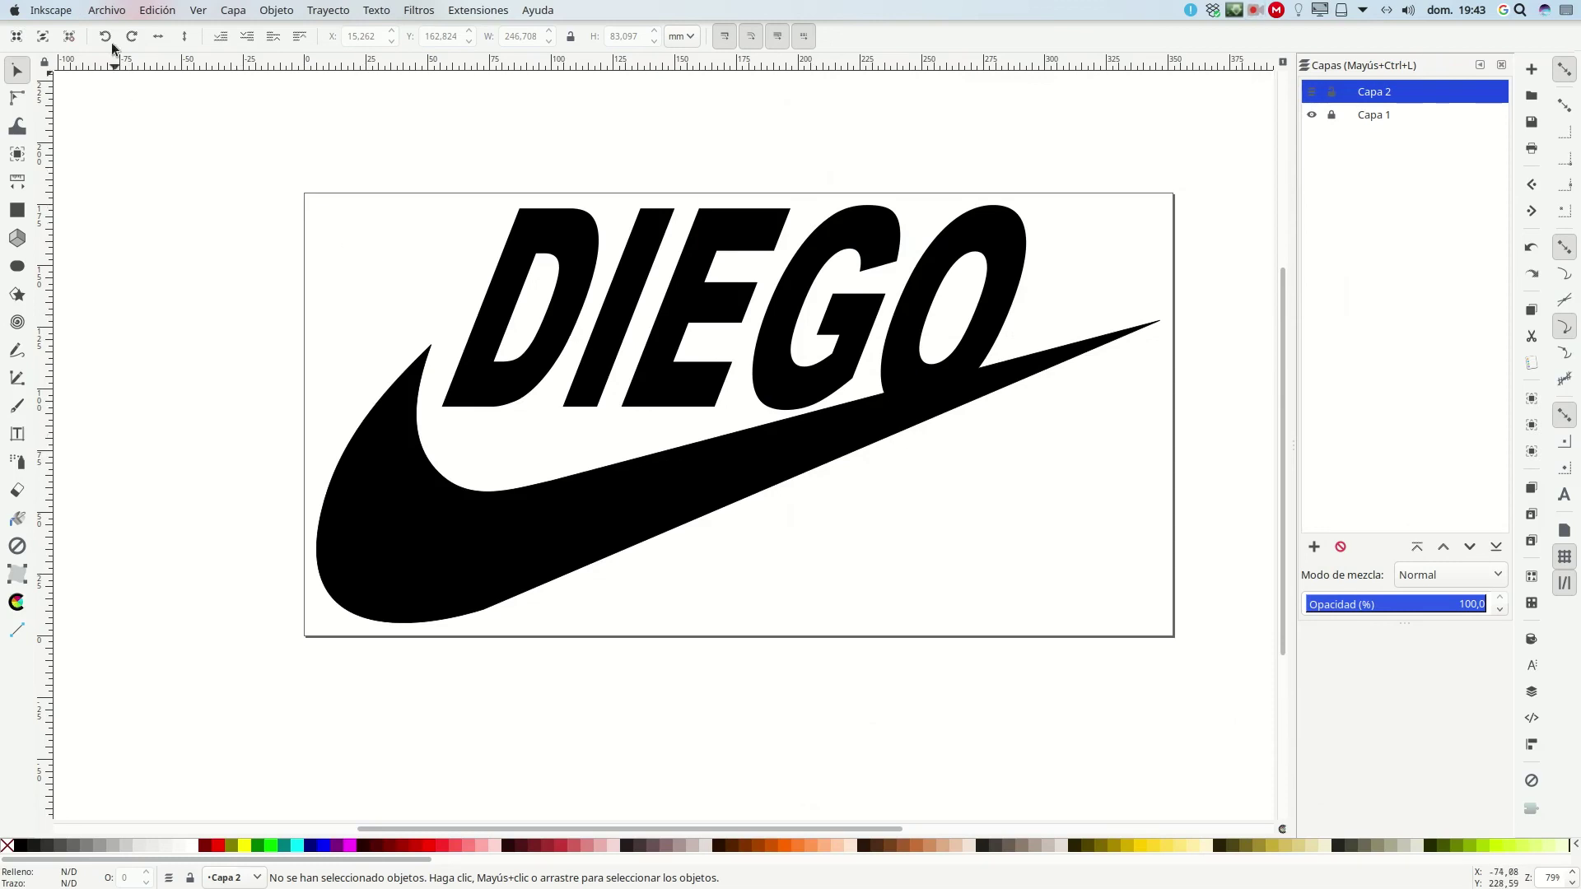
# Set up a PNG export of the whole page.
pyautogui.click(103, 13)
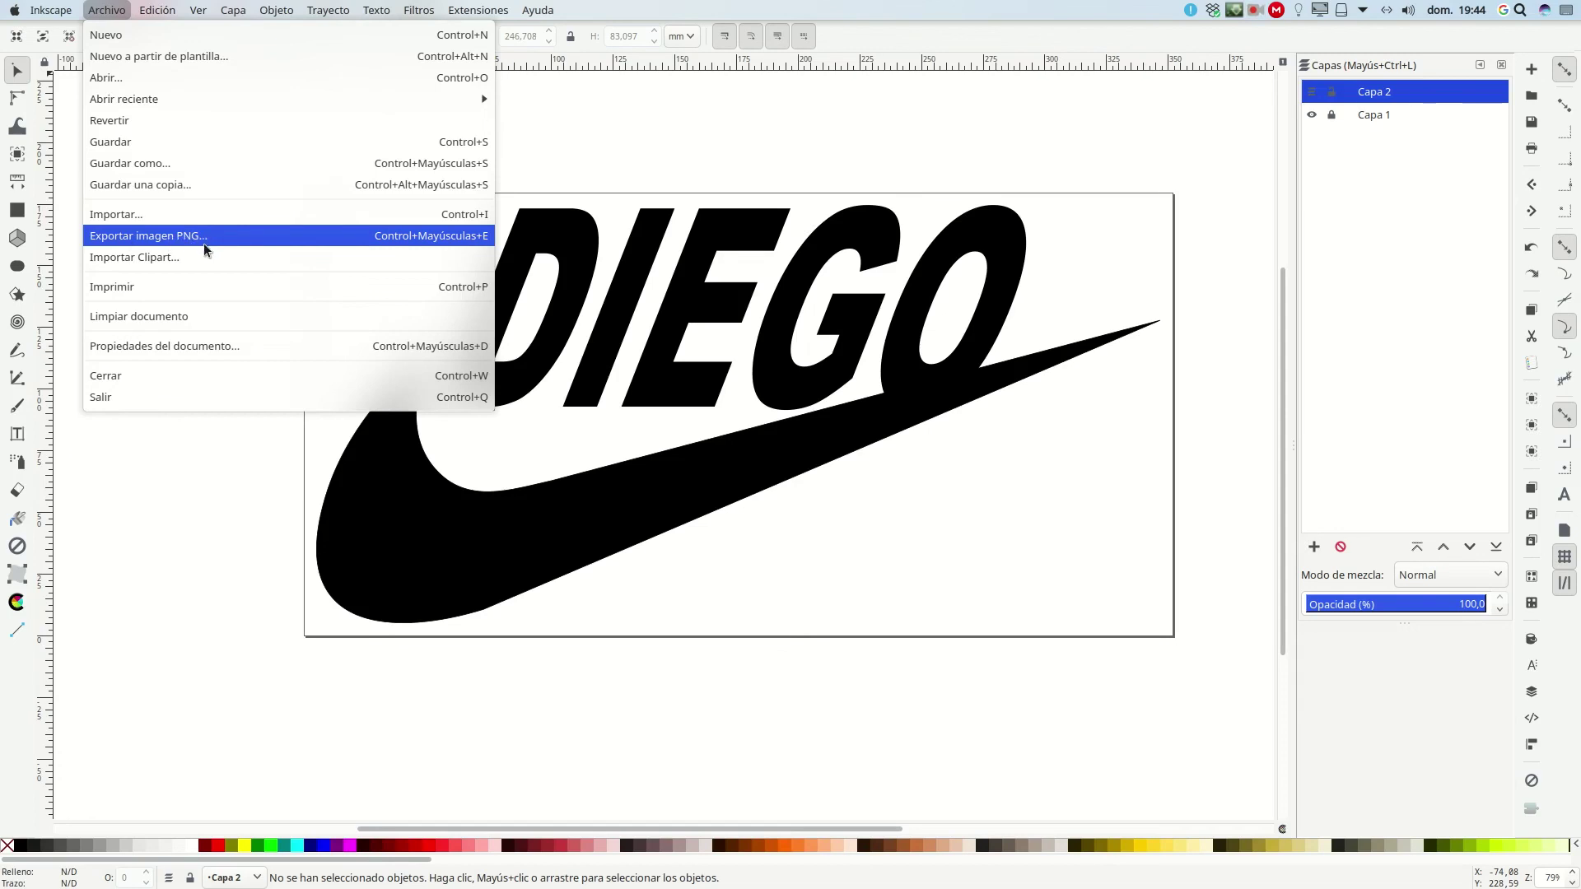
pyautogui.click(177, 240)
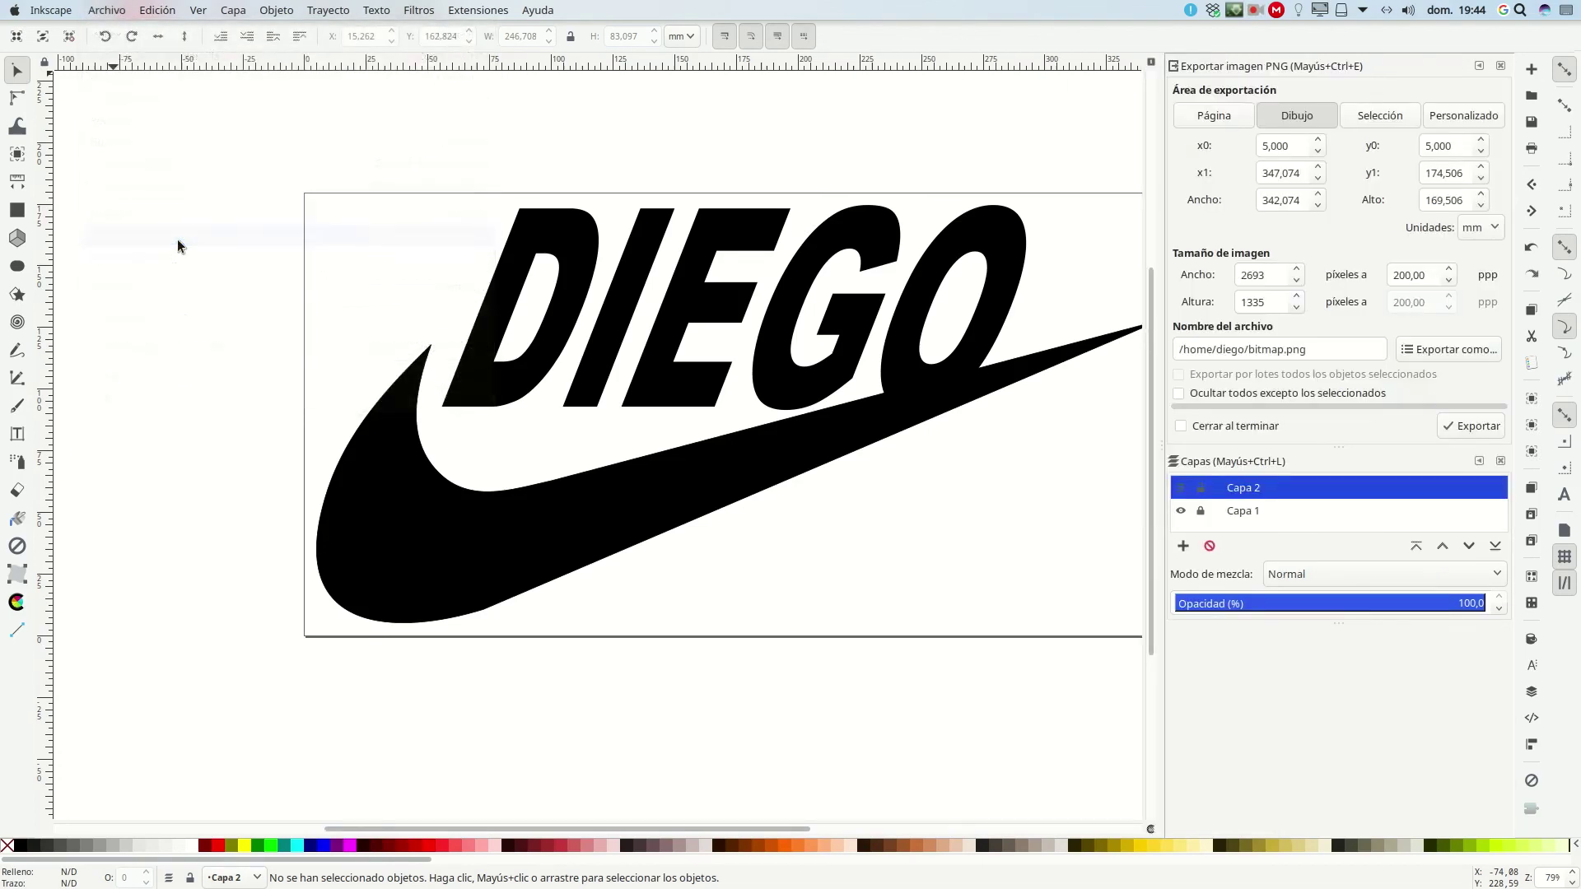
pyautogui.click(1215, 114)
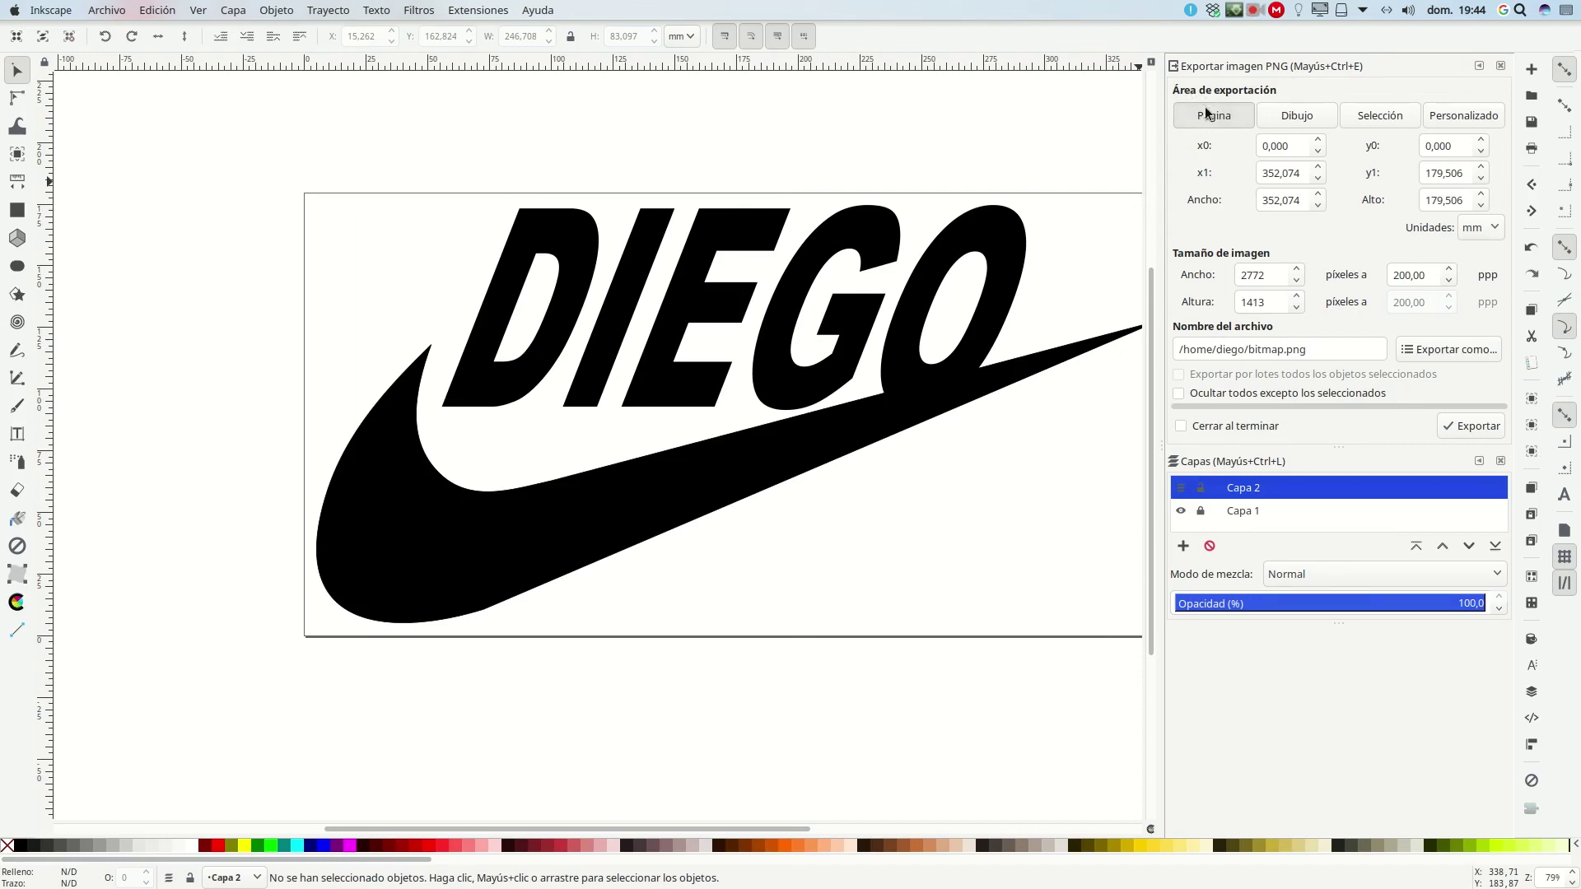
# Export the page as LOGO5.png into the Escritorio folder.
pyautogui.click(1425, 356)
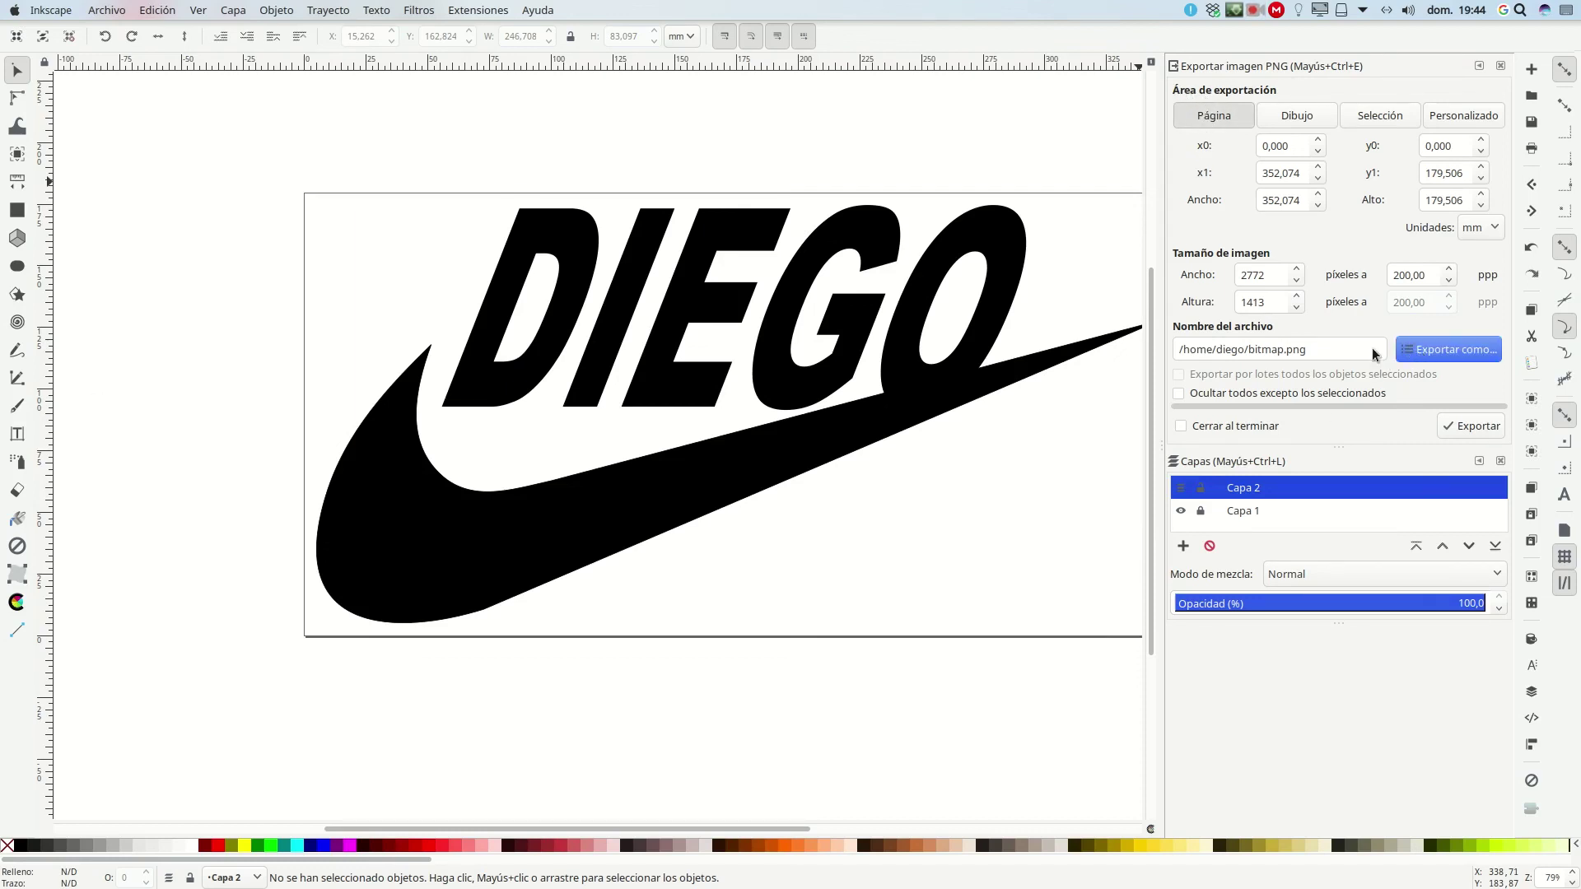
pyautogui.click(457, 407)
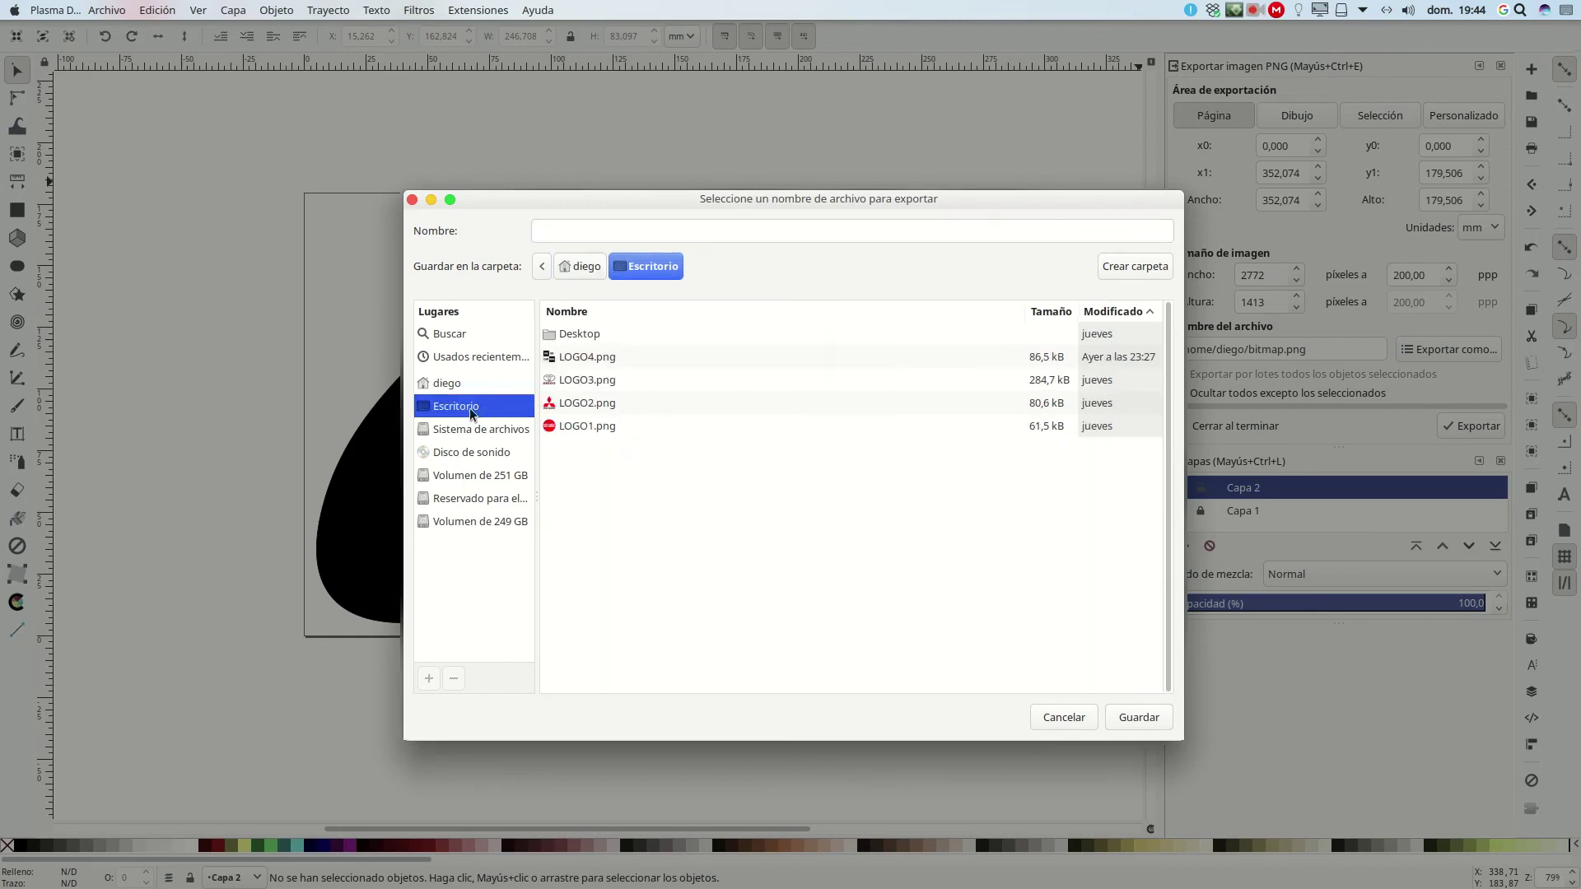
pyautogui.click(594, 357)
pyautogui.doubleClick(561, 231)
pyautogui.press('Right')
pyautogui.press('BackSpace')
pyautogui.write('5')
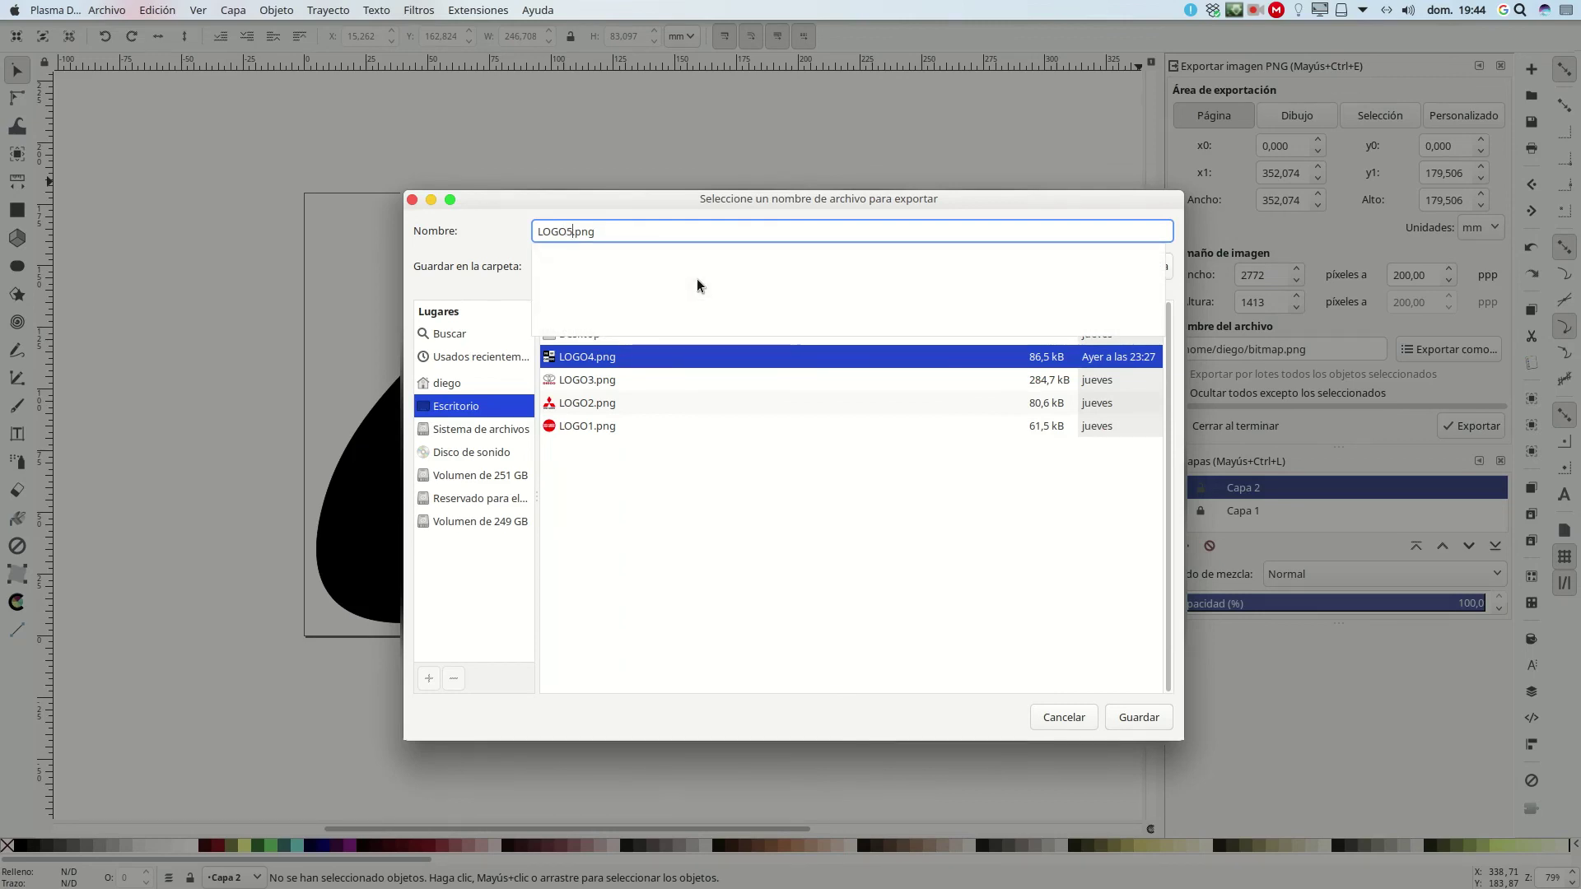
pyautogui.click(1134, 717)
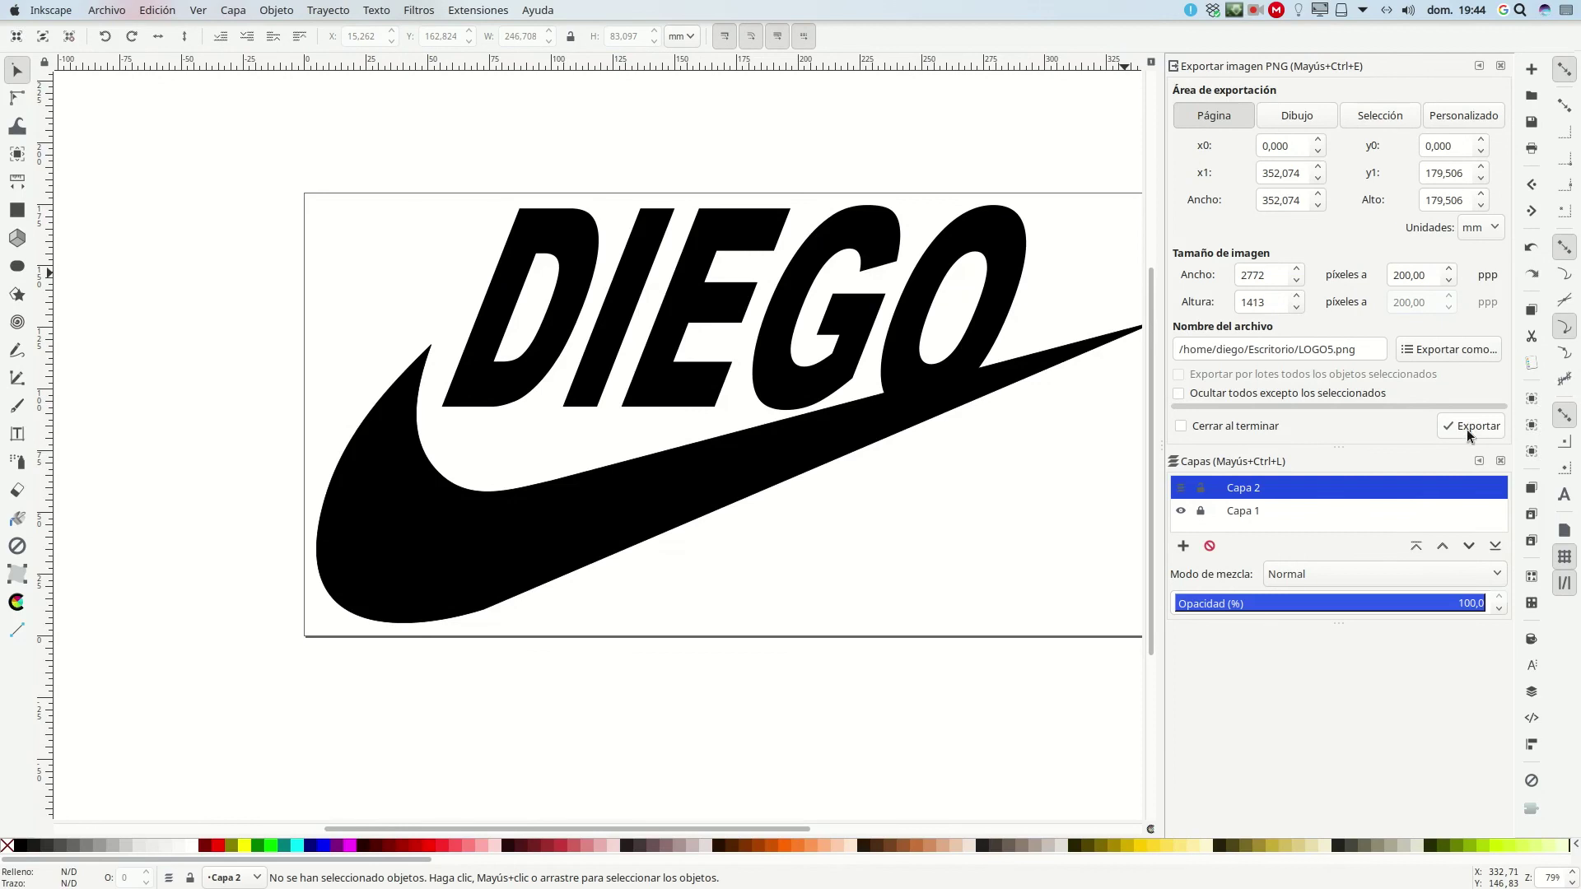
pyautogui.click(1469, 428)
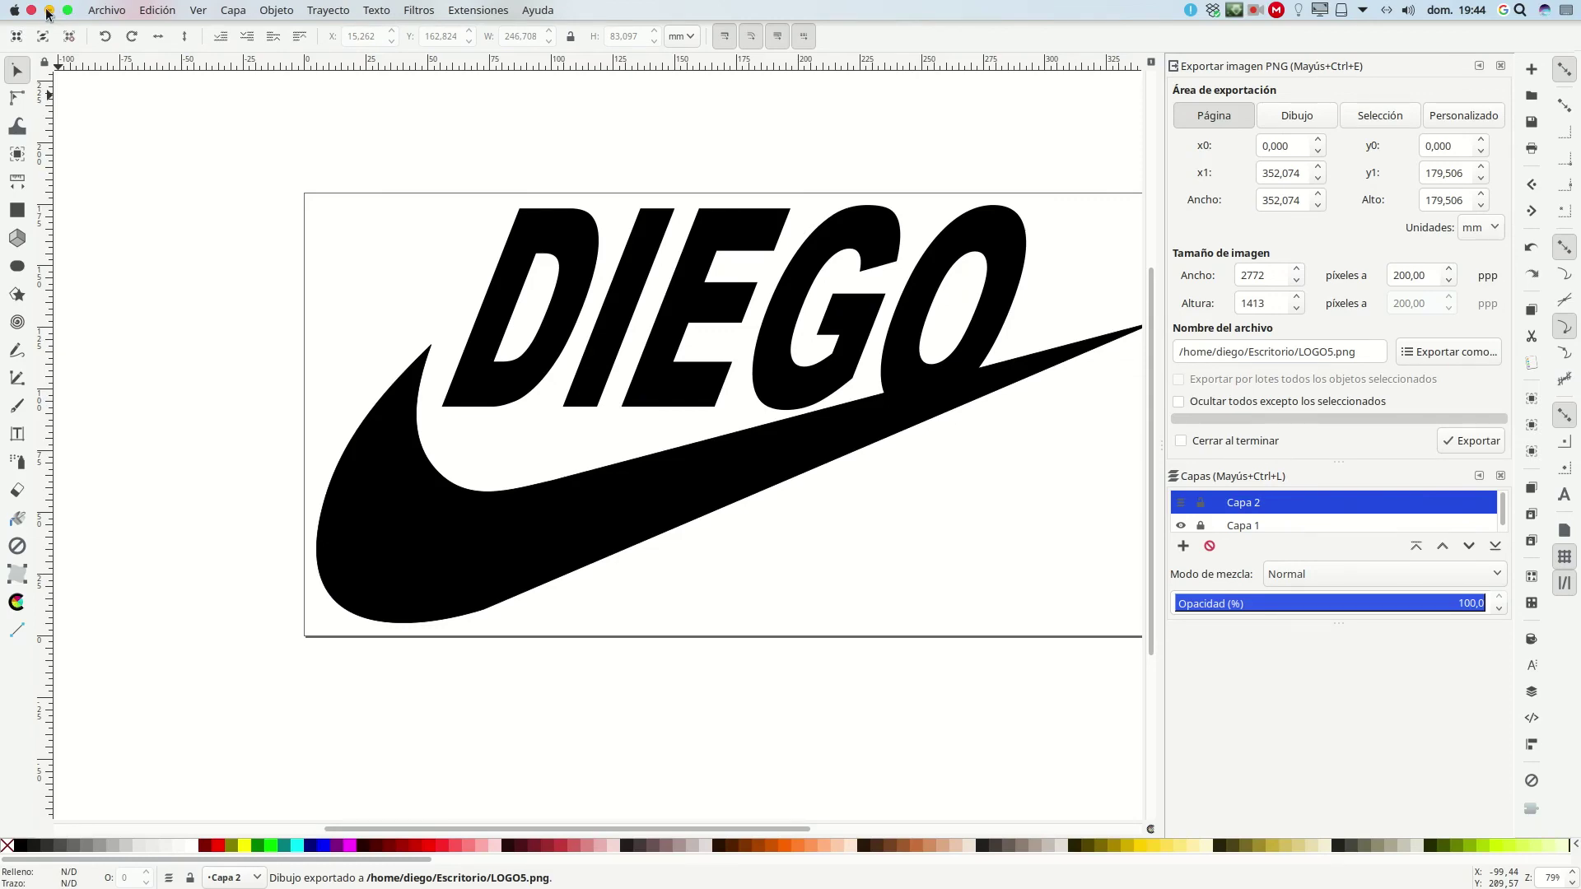
pyautogui.click(49, 11)
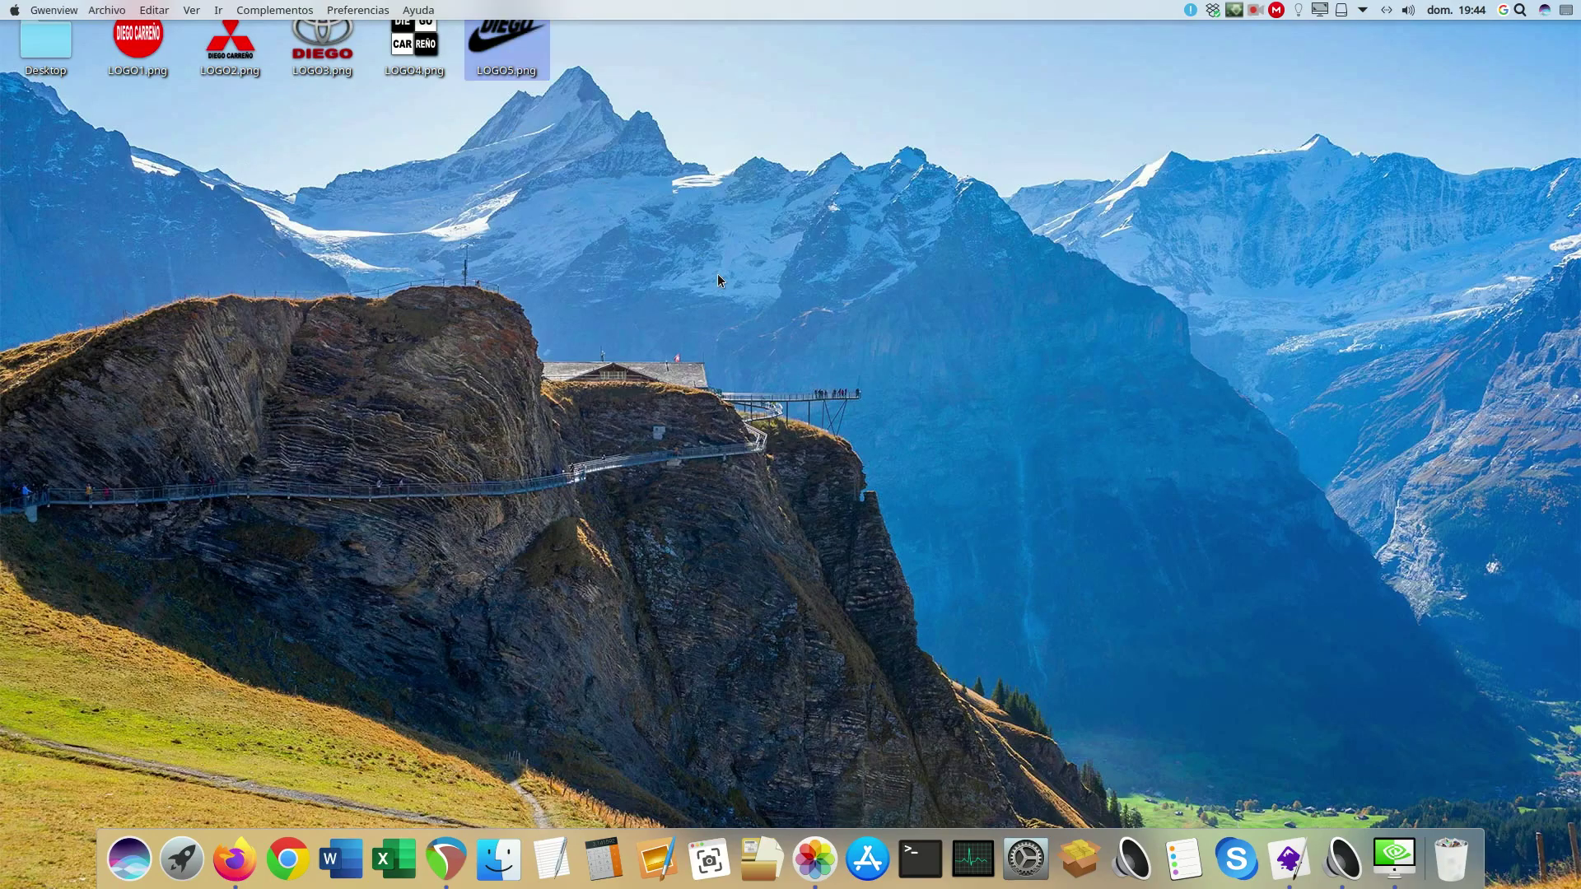